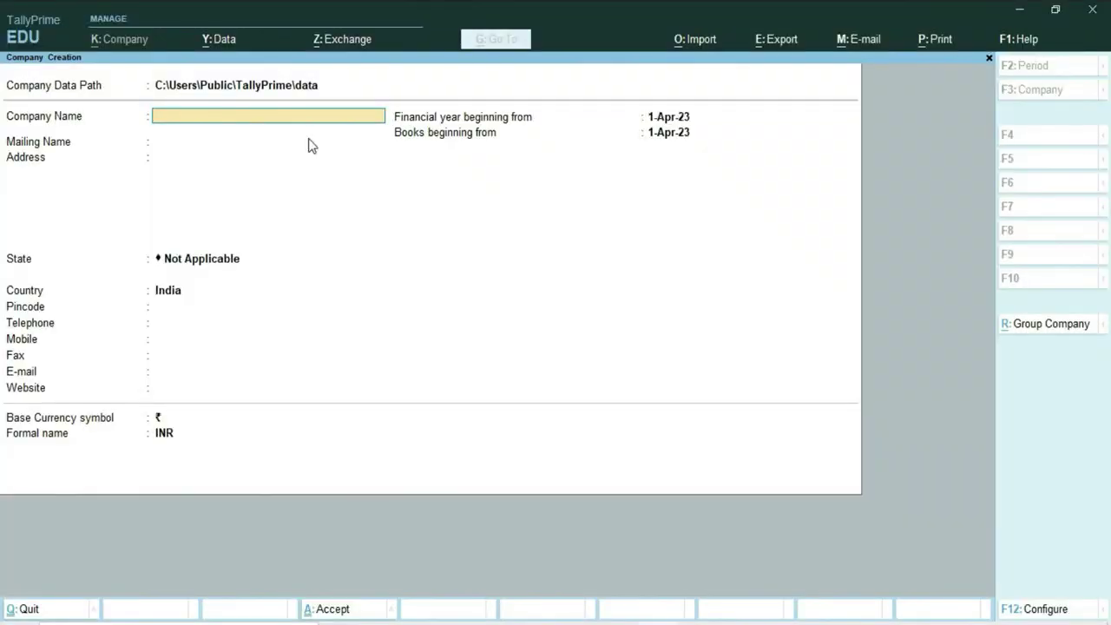
Create the company 'Without Inventory (As Voucher Mode)' with its state set to Delhi, and save it.
text(Without Inventory (As Voucher Mode))
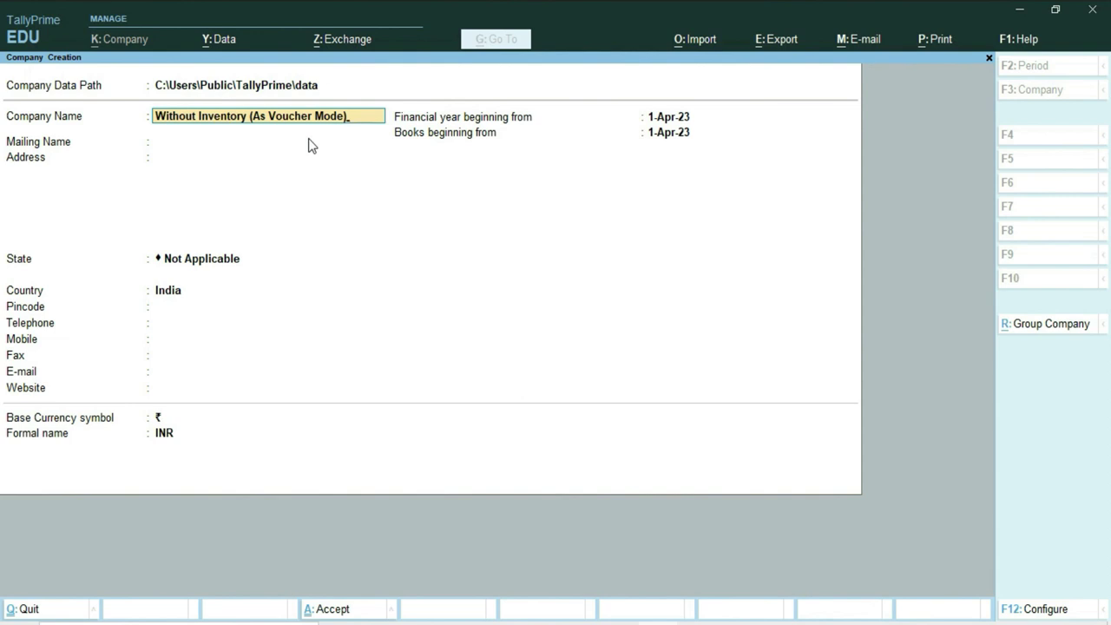
key(Return)
key(Return)
key(Return)
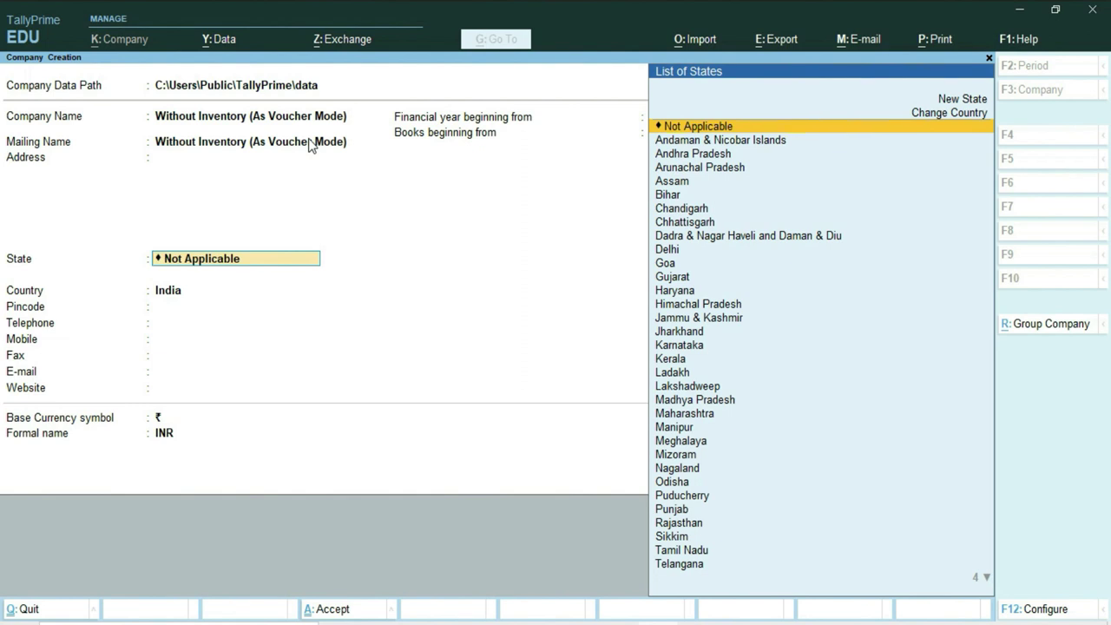
text(D)
key(Return)
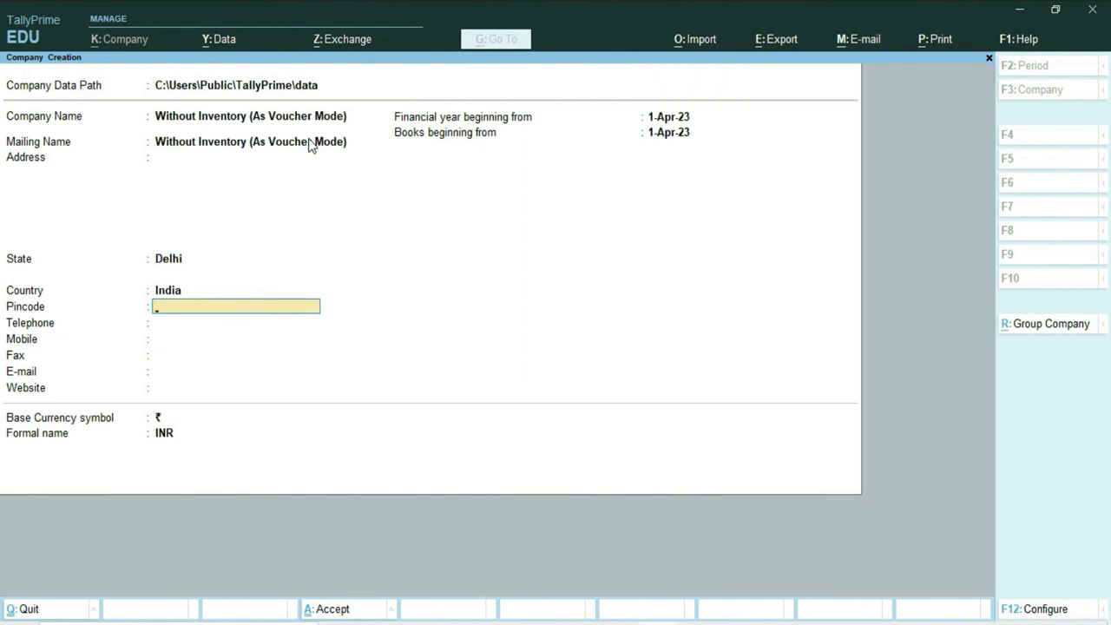
key(ctrl)
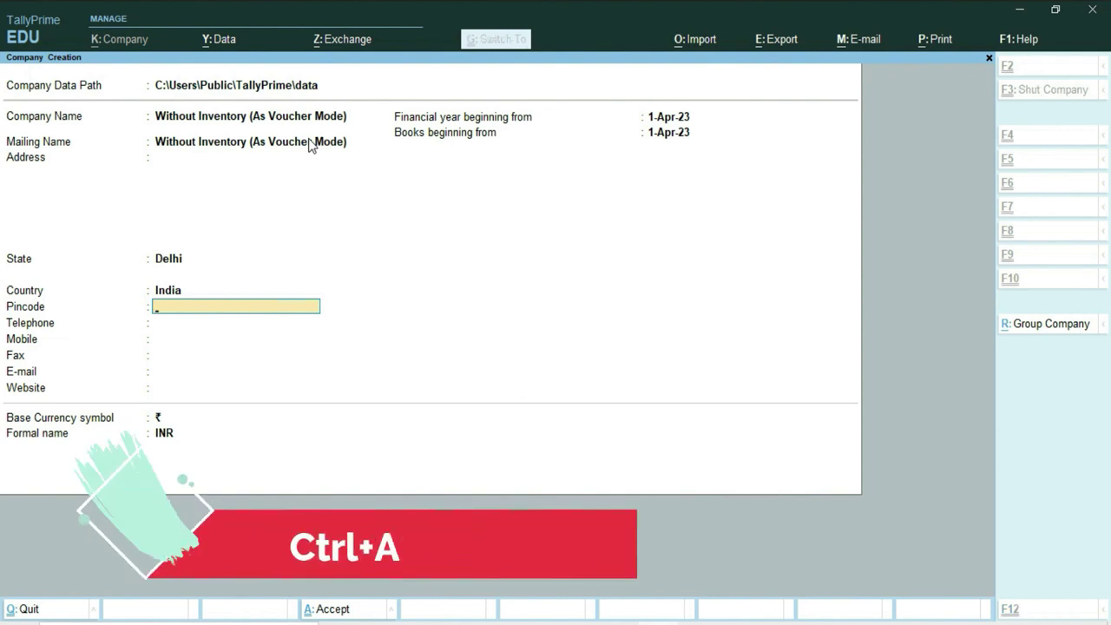
key(ctrl+a)
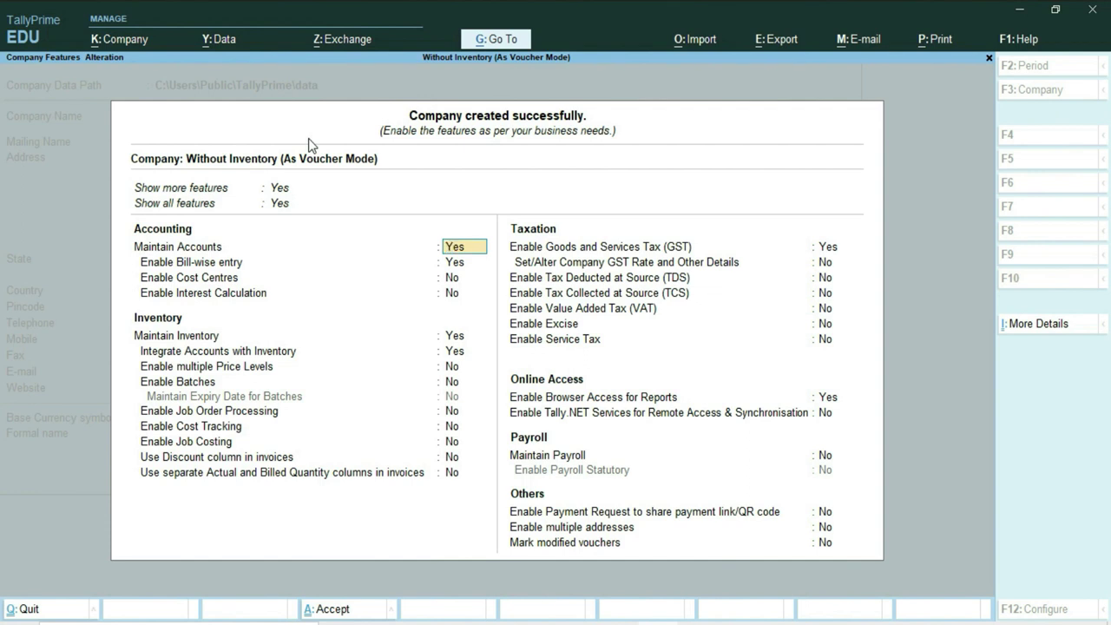
Keep Enable Goods and Services Tax (GST) set to Yes to reach its details.
key(Down)
key(Down)
key(Down)
key(Down)
key(Down)
key(Down)
key(Down)
key(Down)
key(Down)
key(Down)
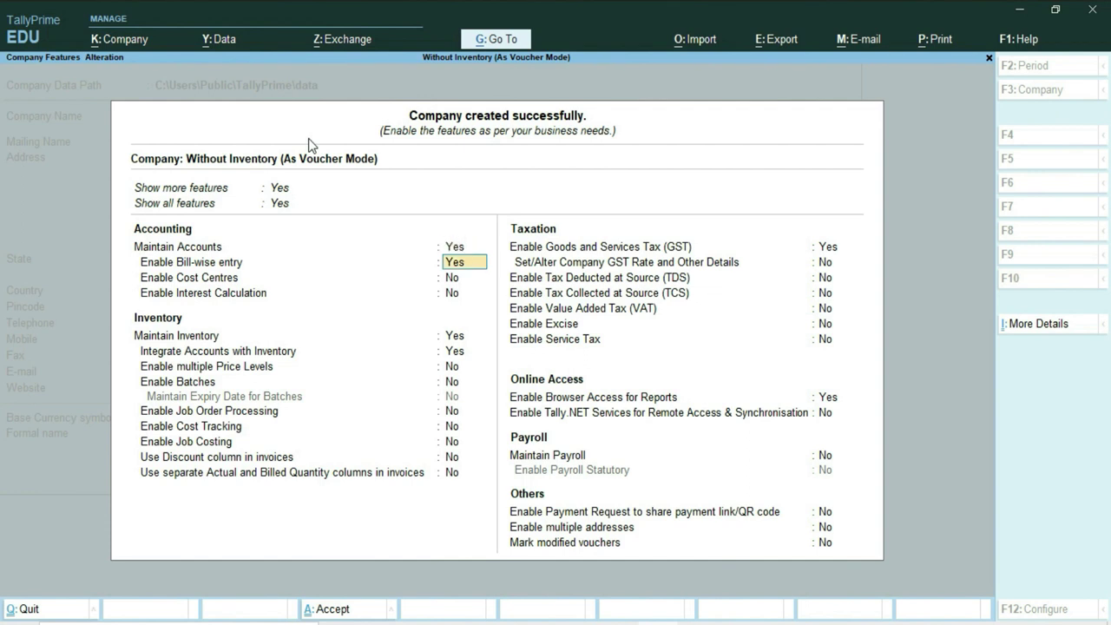
key(Down)
key(Down)
key(Down)
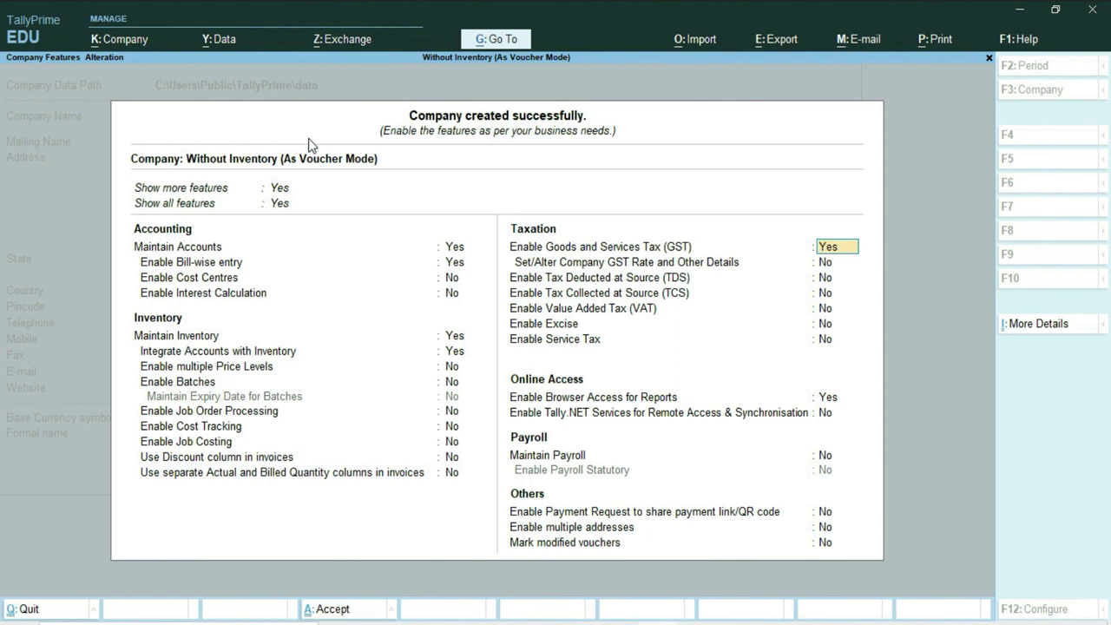
key(Return)
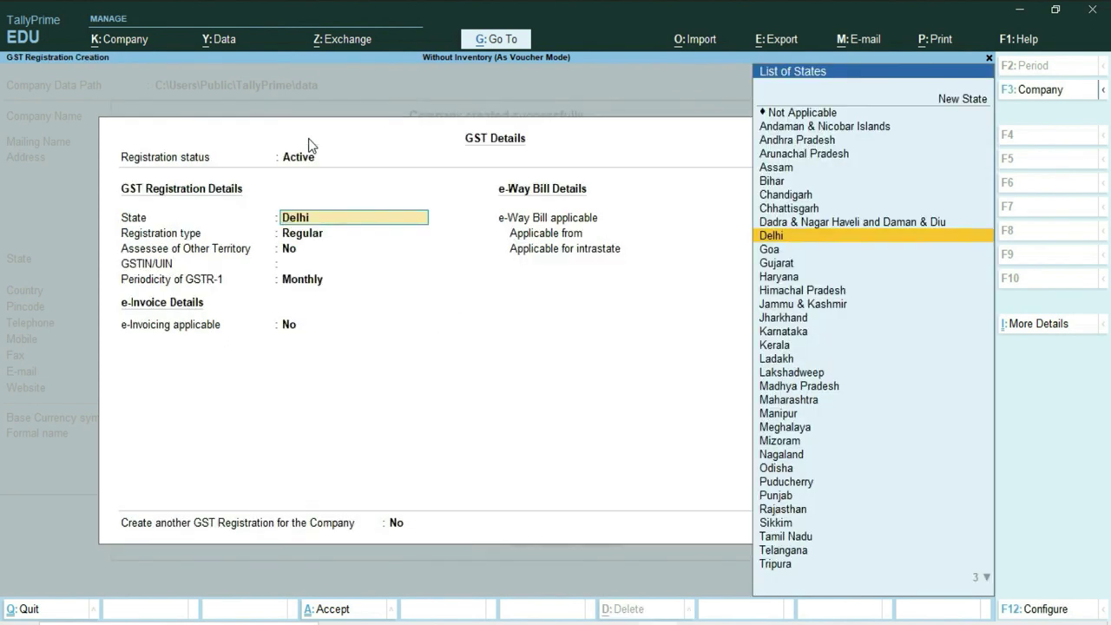
Set GST to Regular registration in Delhi, enter the company's GSTIN, and choose Monthly GSTR-1 periodicity.
key(Return)
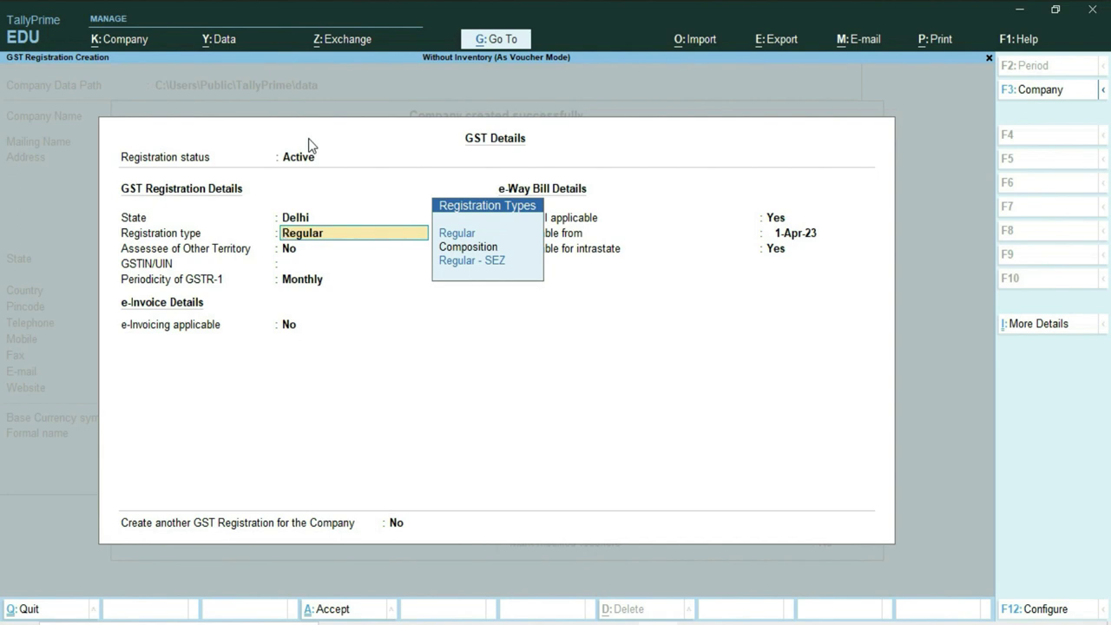
key(Return)
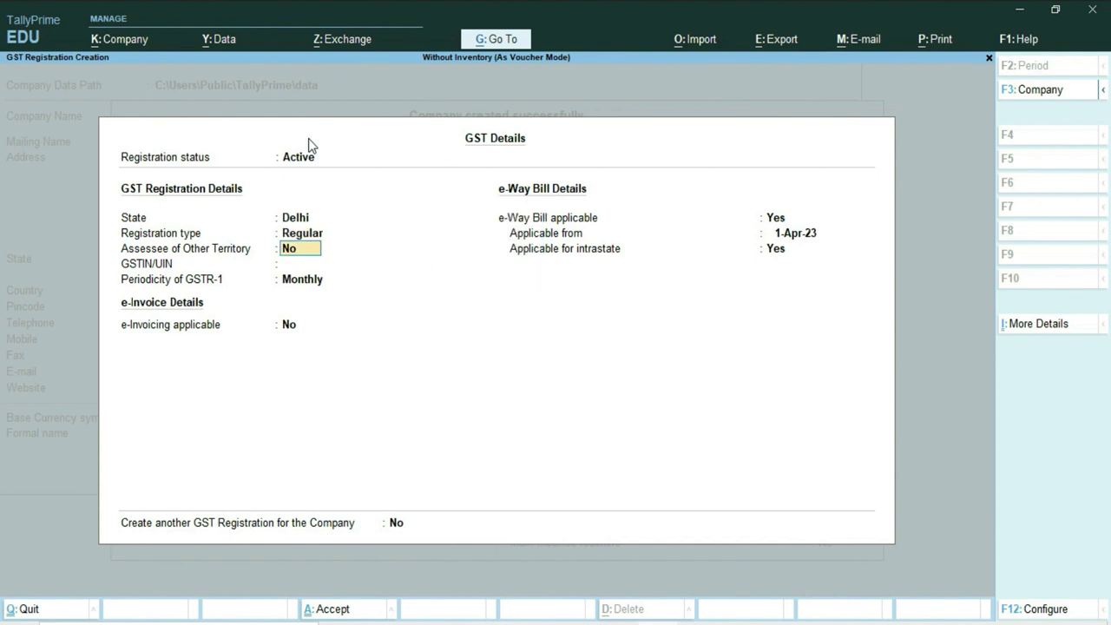
key(Return)
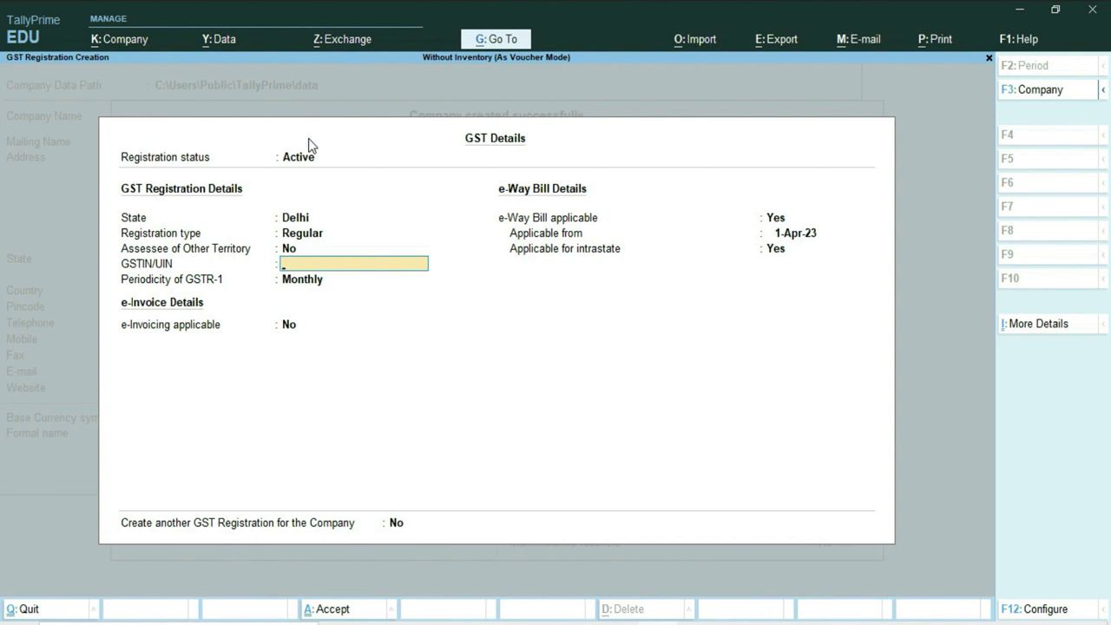
key(ctrl+alt+v)
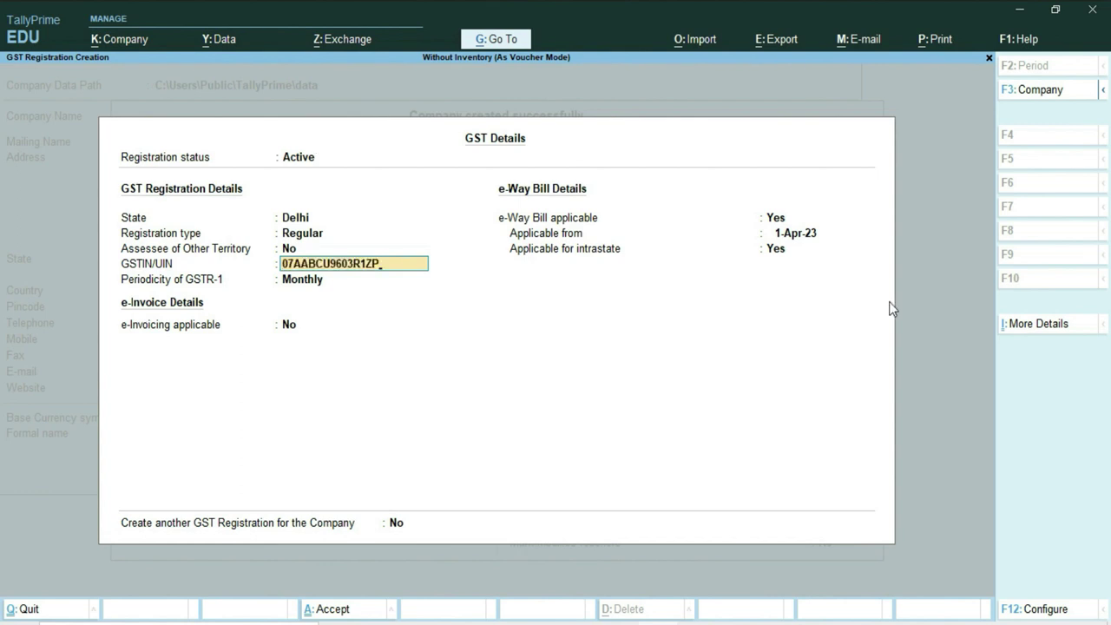
key(Return)
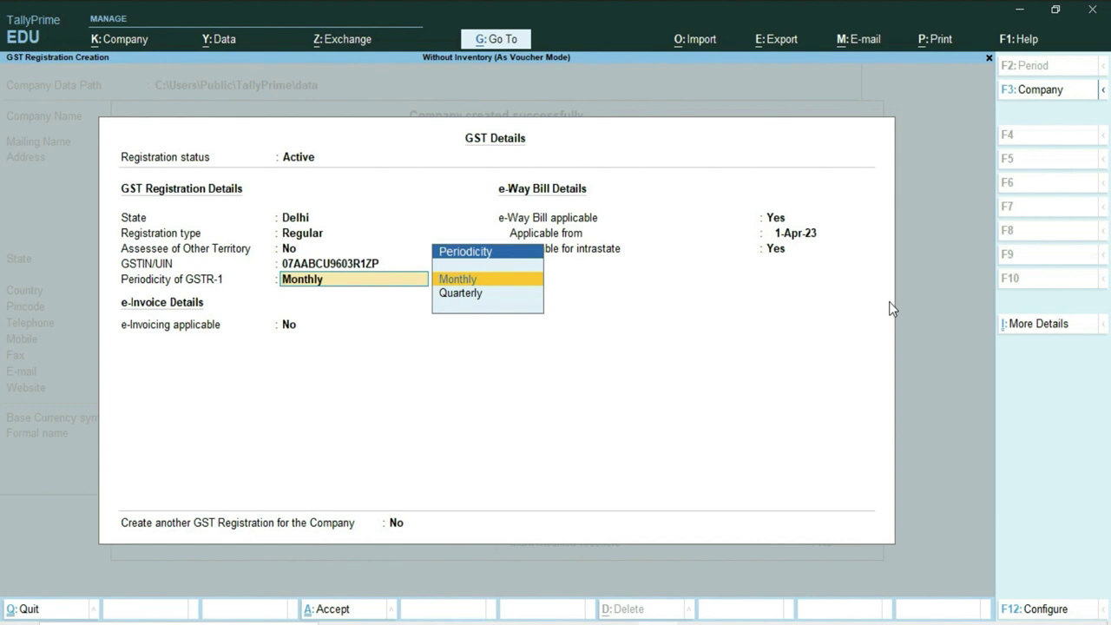
key(Return)
key(Return)
key(Return)
key(Return)
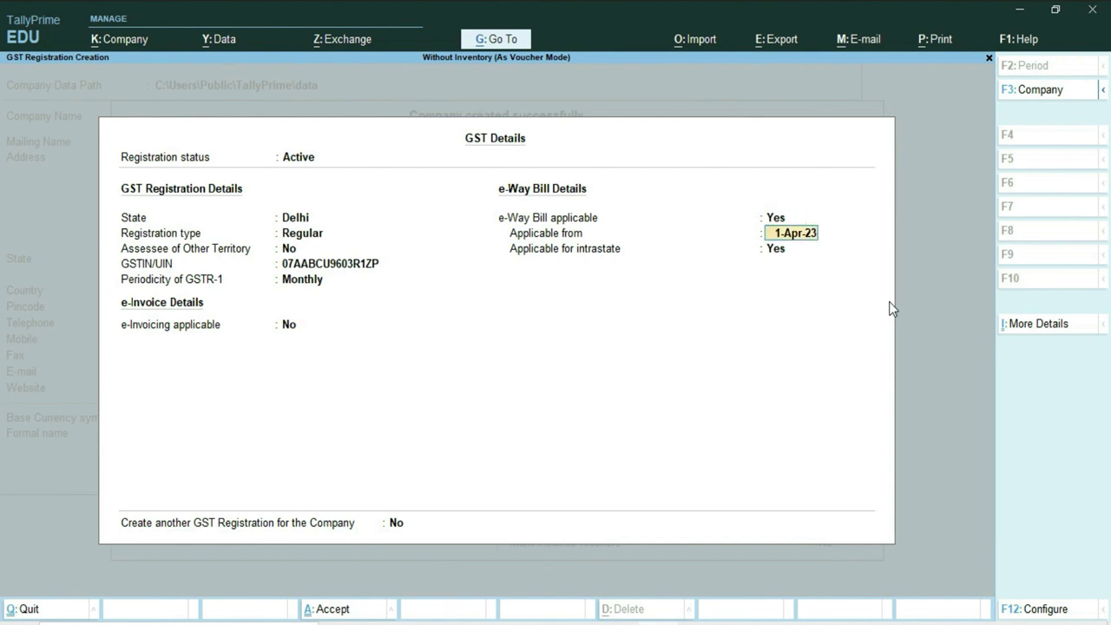
key(Return)
key(Return)
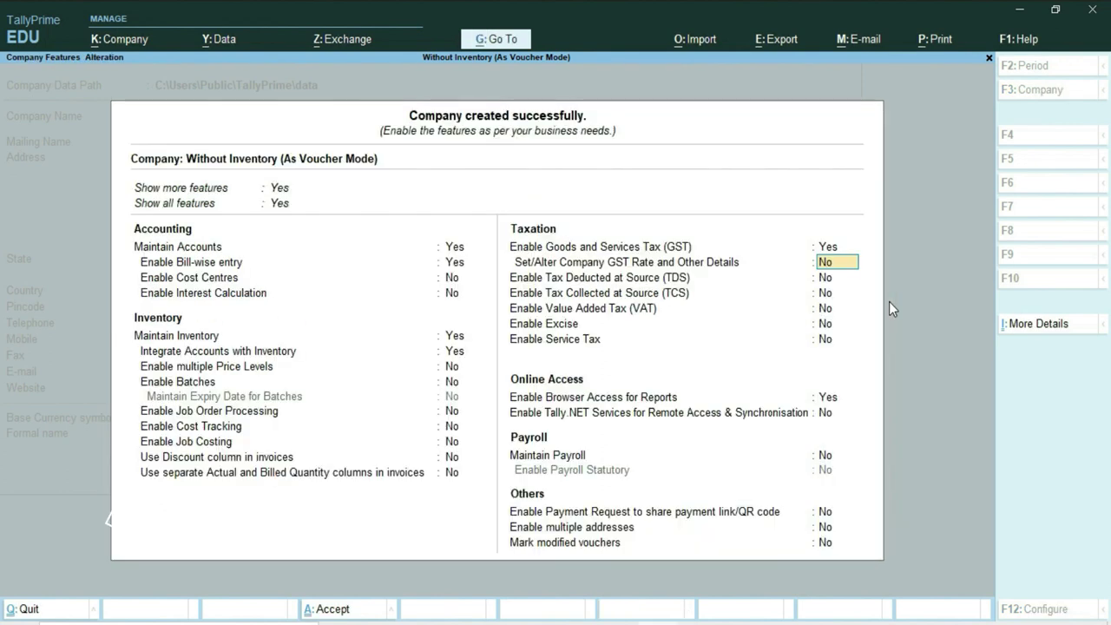
Save the company features, go to Vouchers on the Gateway, and switch to the Word questions.
key(ctrl+a)
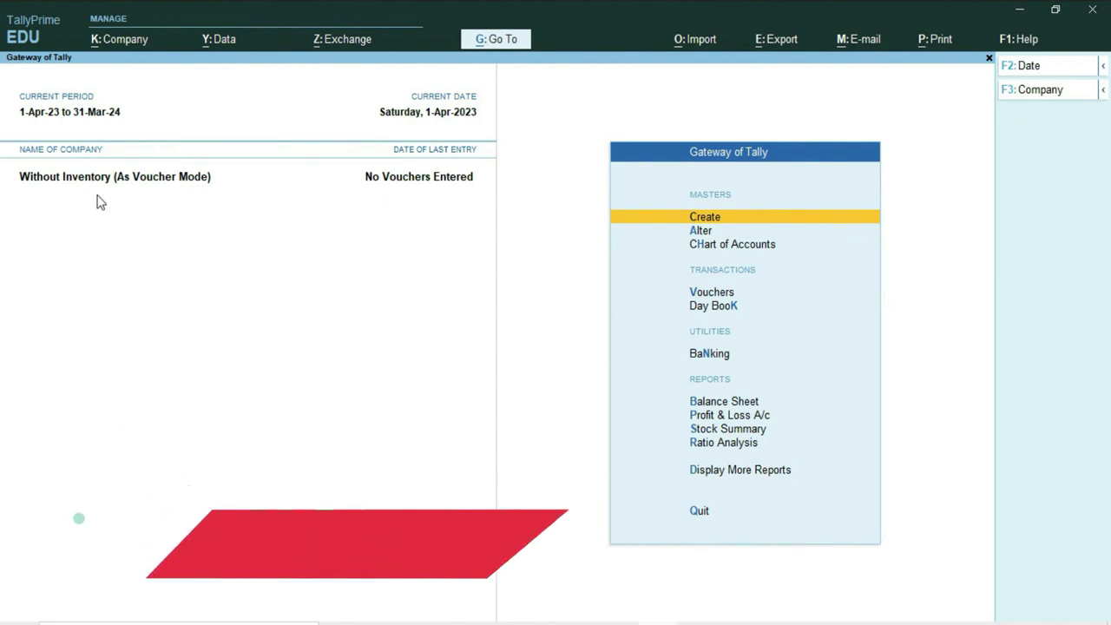
key(Down)
key(Down)
key(Down)
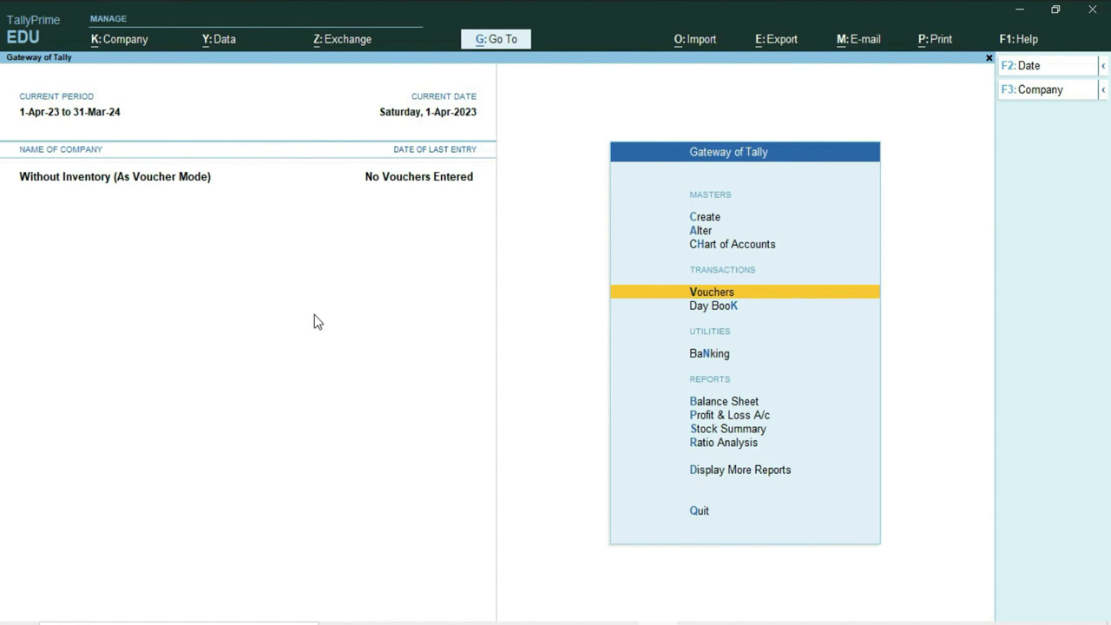
key(alt+Tab)
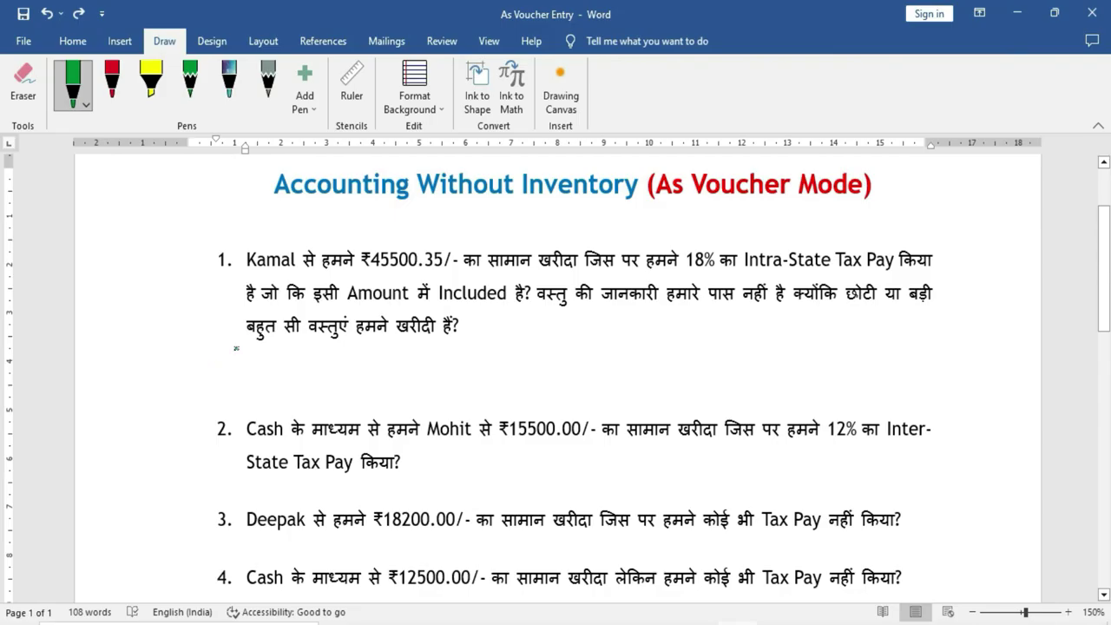
Tick question 1 and underline ₹45500.35, सामान खरीदा and 18% in green ink.
drag(207, 292, 234, 275)
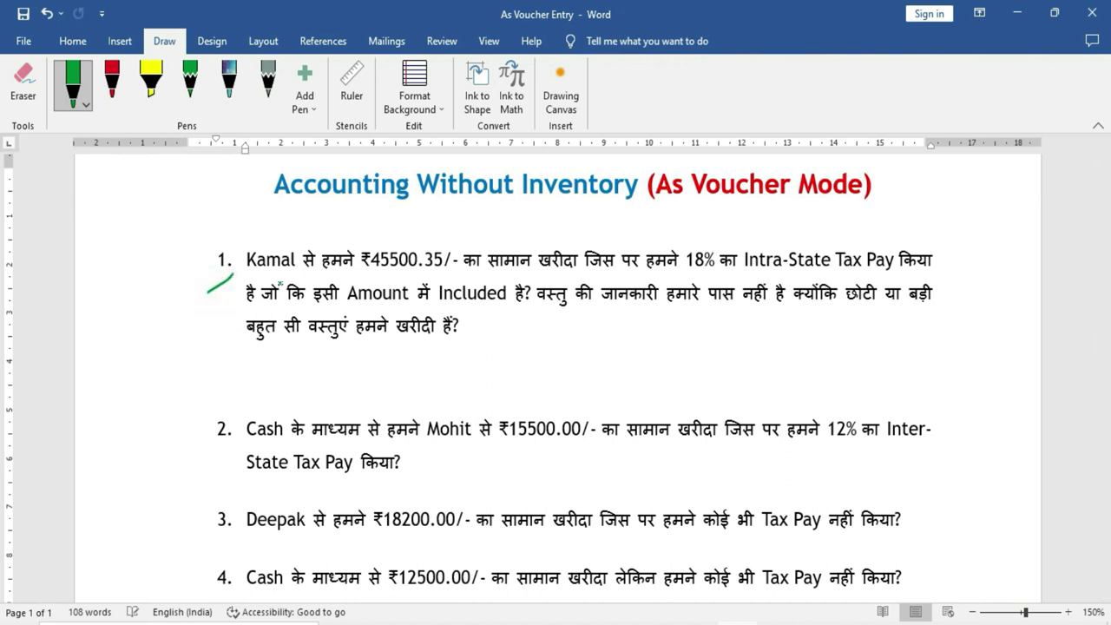
drag(371, 276, 434, 273)
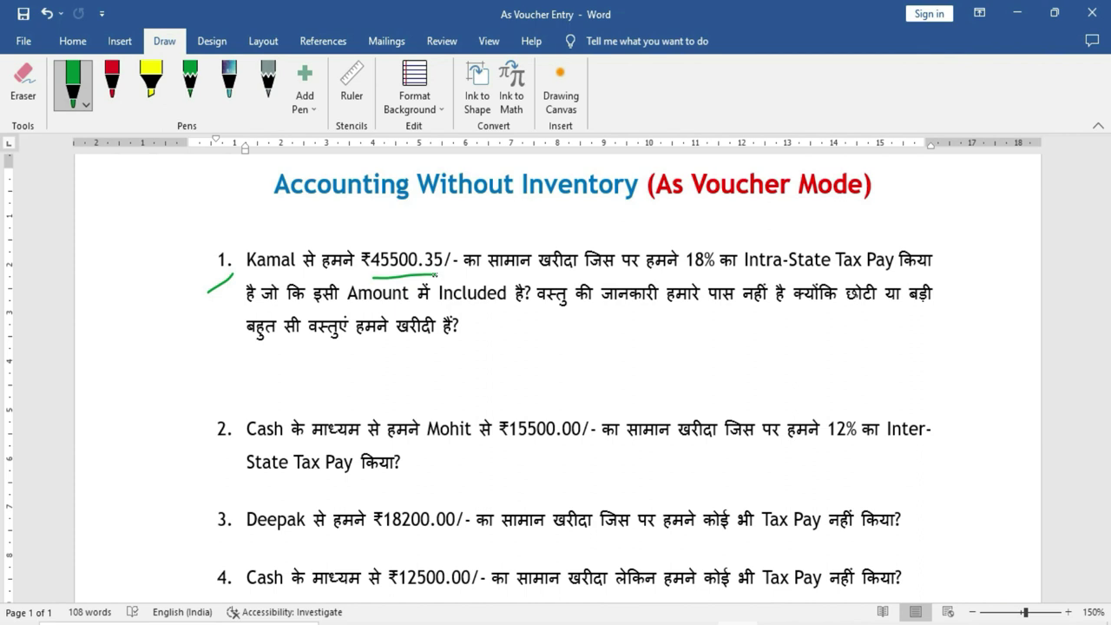
drag(484, 274, 590, 272)
drag(670, 276, 880, 274)
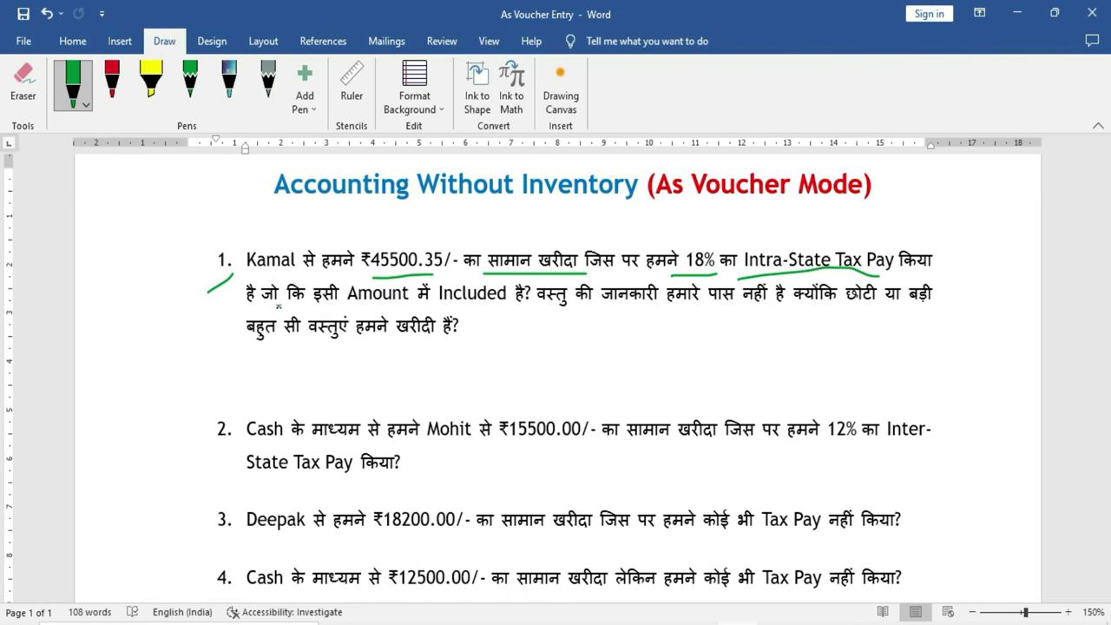
Underline the remaining lines of question 1 in green, then circle ₹45500.35 in red.
drag(322, 310, 505, 308)
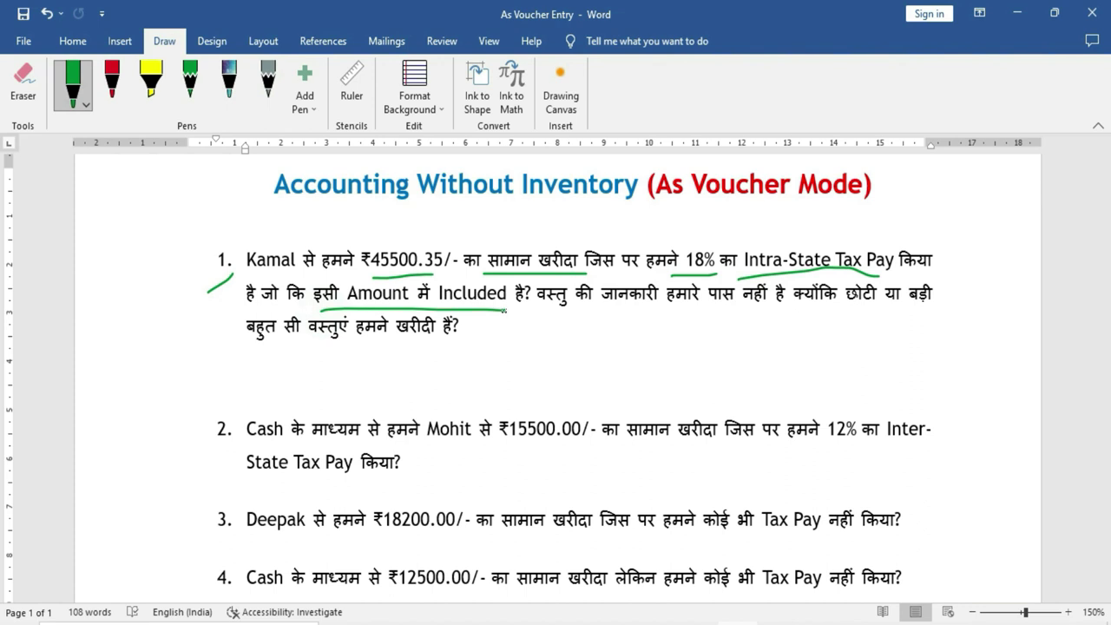
drag(624, 313, 954, 315)
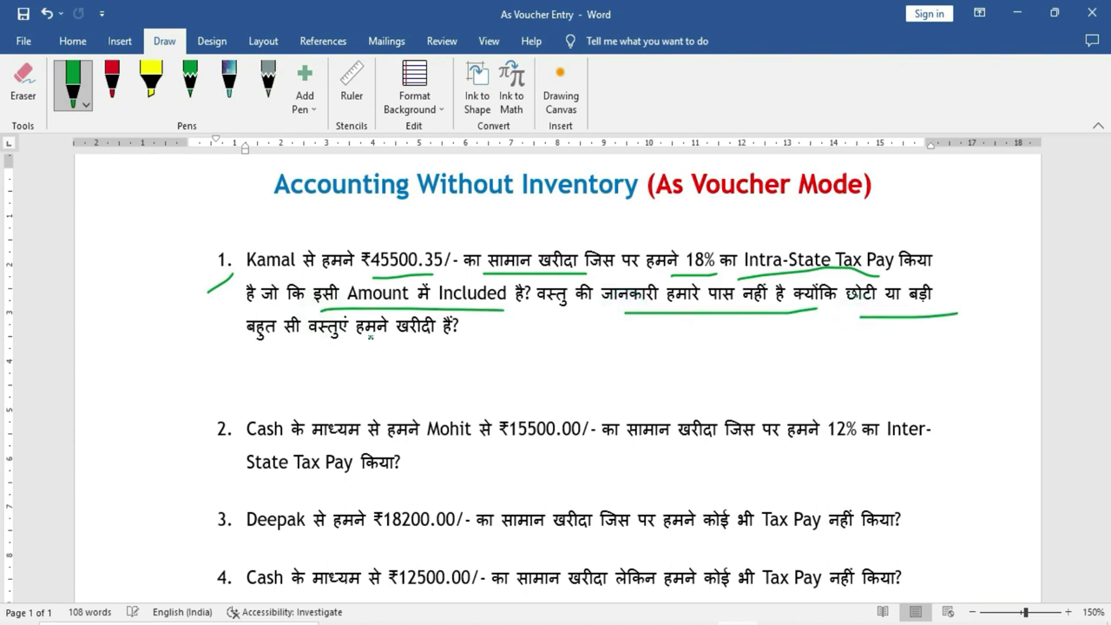
drag(257, 351, 455, 345)
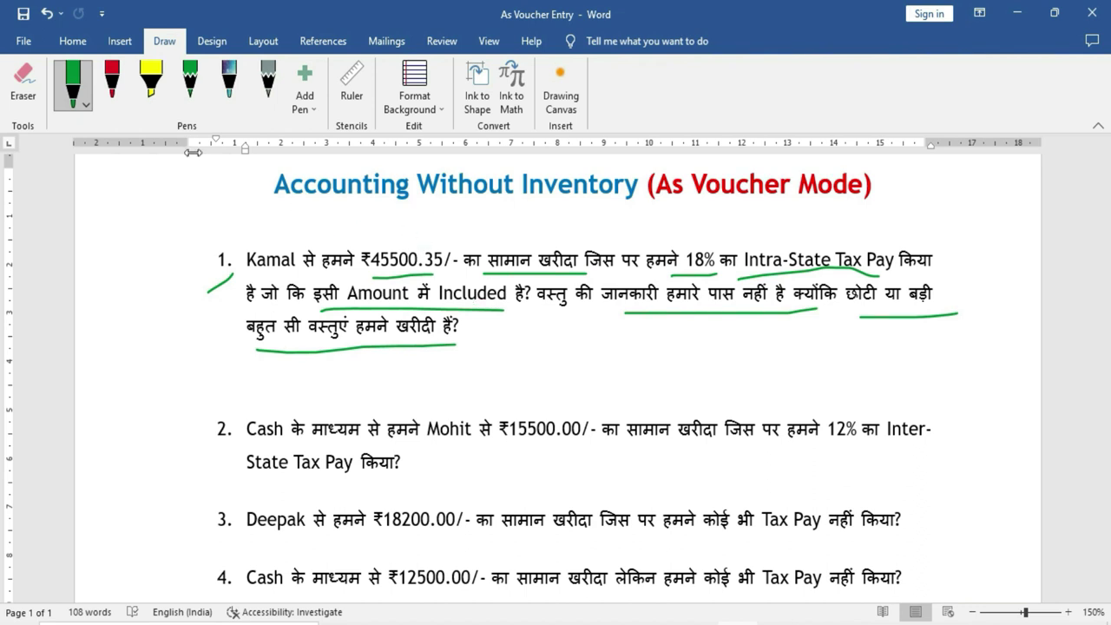
click(112, 80)
mouse_move(438, 233)
mouse_down()
mouse_move(357, 272)
mouse_move(425, 283)
mouse_move(435, 229)
mouse_up()
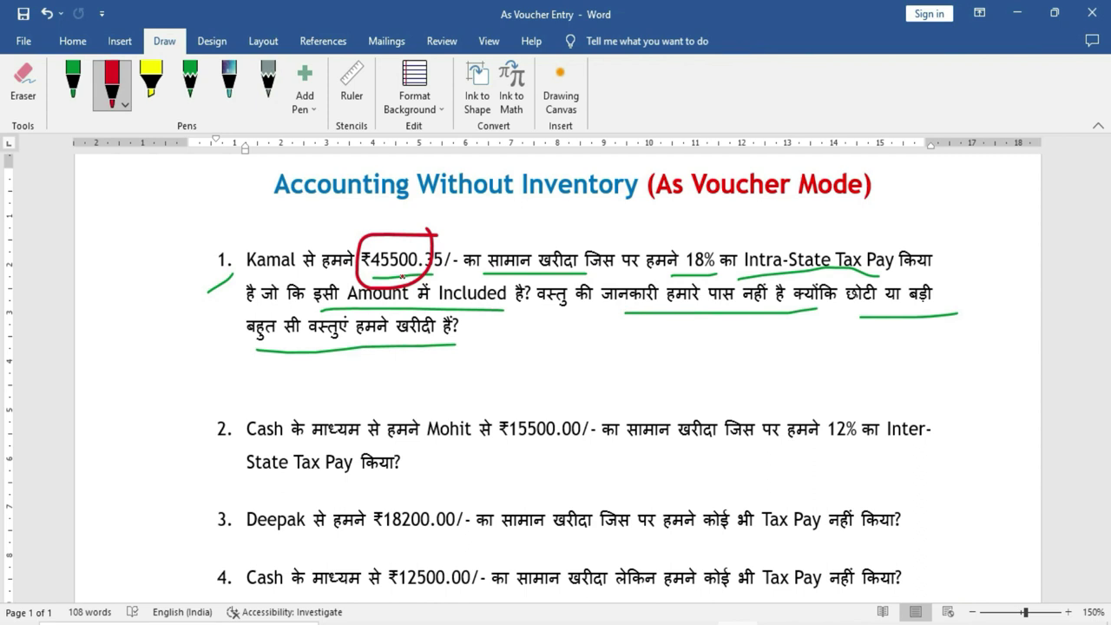
Circle 18% in red, then open Purchase voucher No. 1 dated 1-Apr-23 in TallyPrime.
mouse_move(673, 276)
mouse_down()
mouse_move(736, 280)
mouse_move(678, 254)
mouse_move(675, 280)
mouse_up()
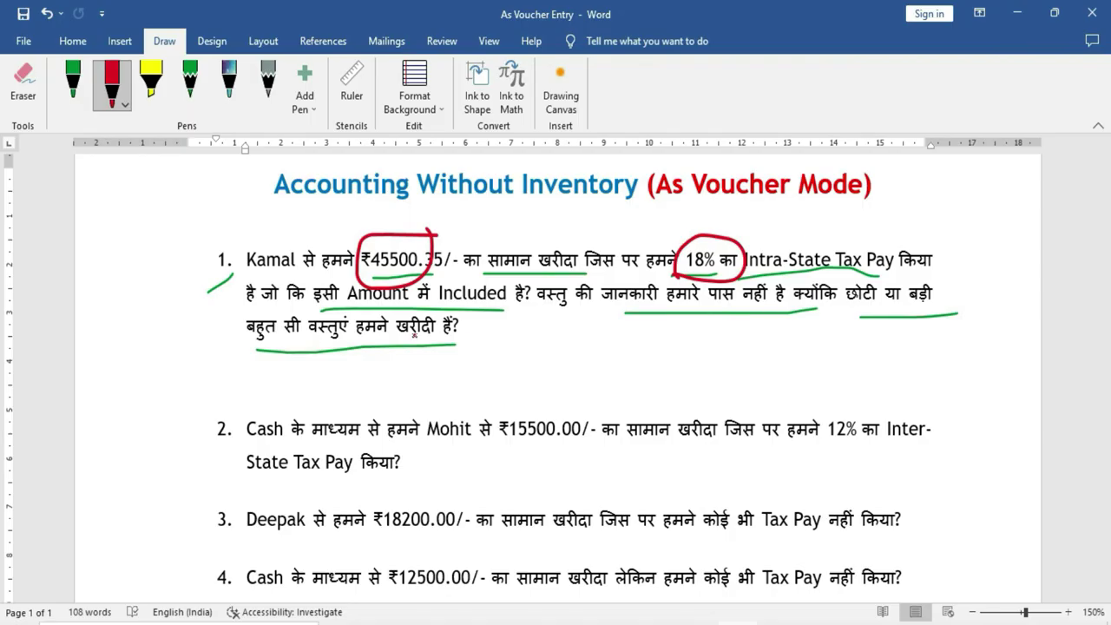
click(154, 344)
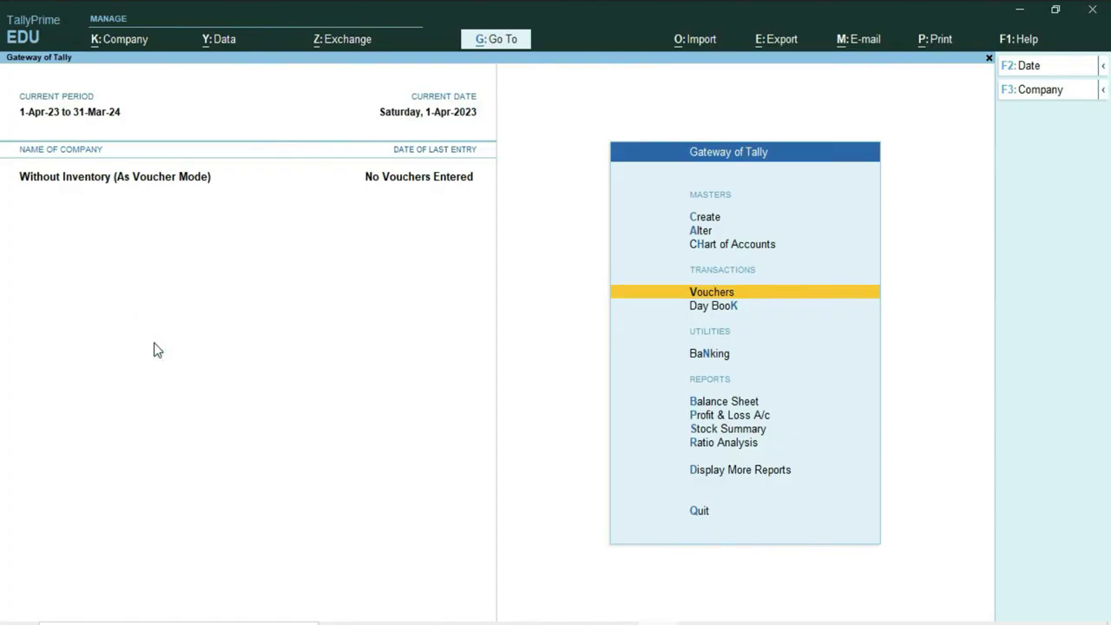
click(701, 297)
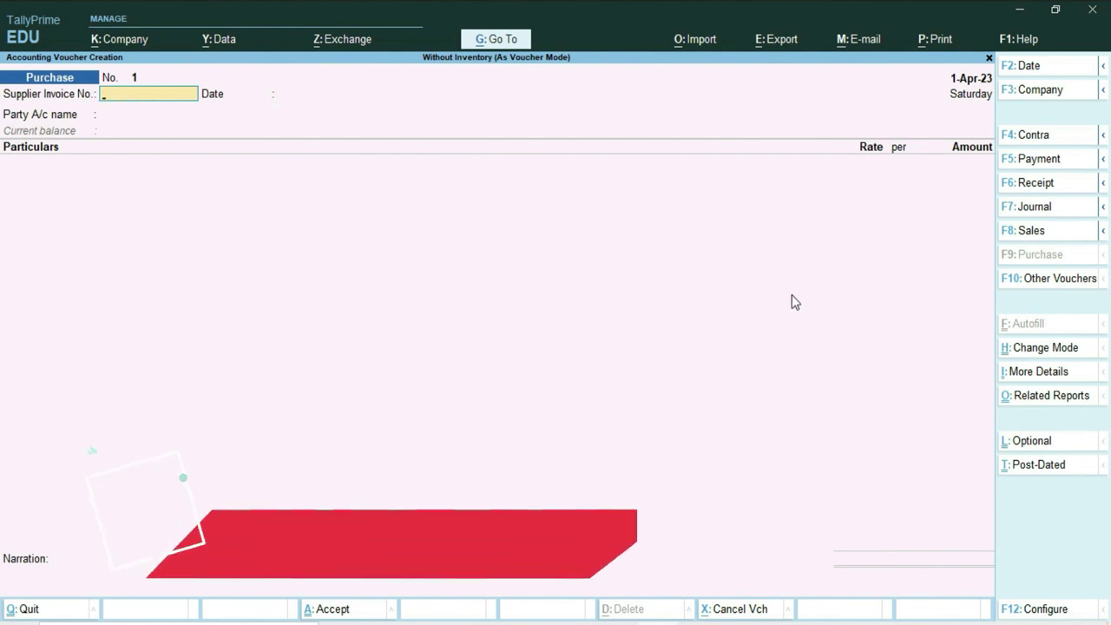
Open the Change Voucher Mode choices on the purchase voucher with Ctrl+H.
key(ctrl)
key(ctrl+h)
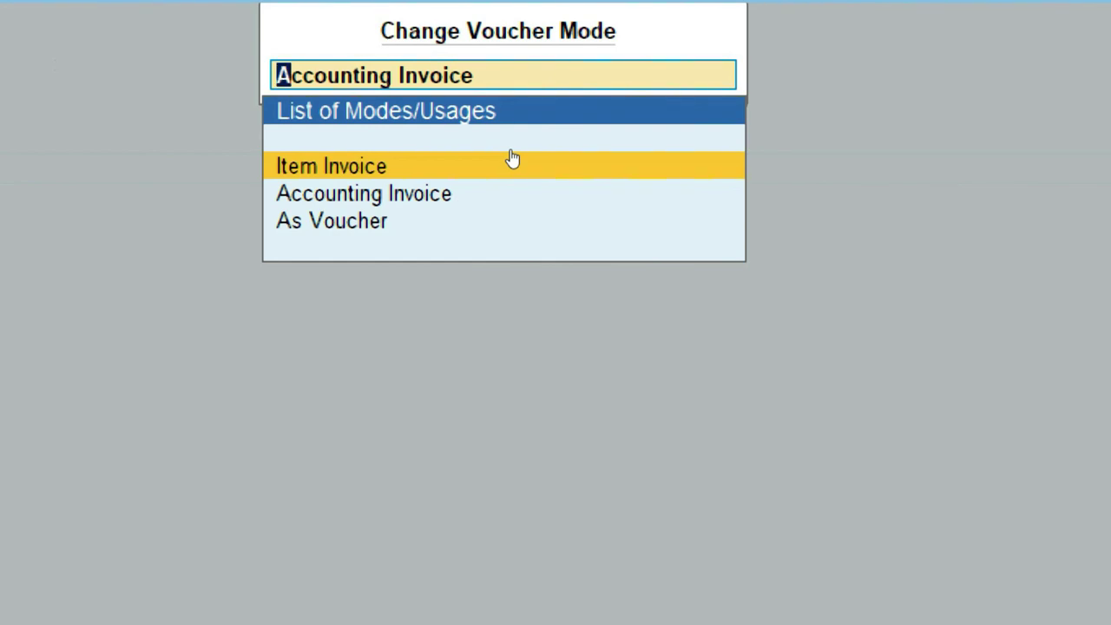
Change the purchase voucher's mode from Accounting Invoice to As Voucher.
key(Down)
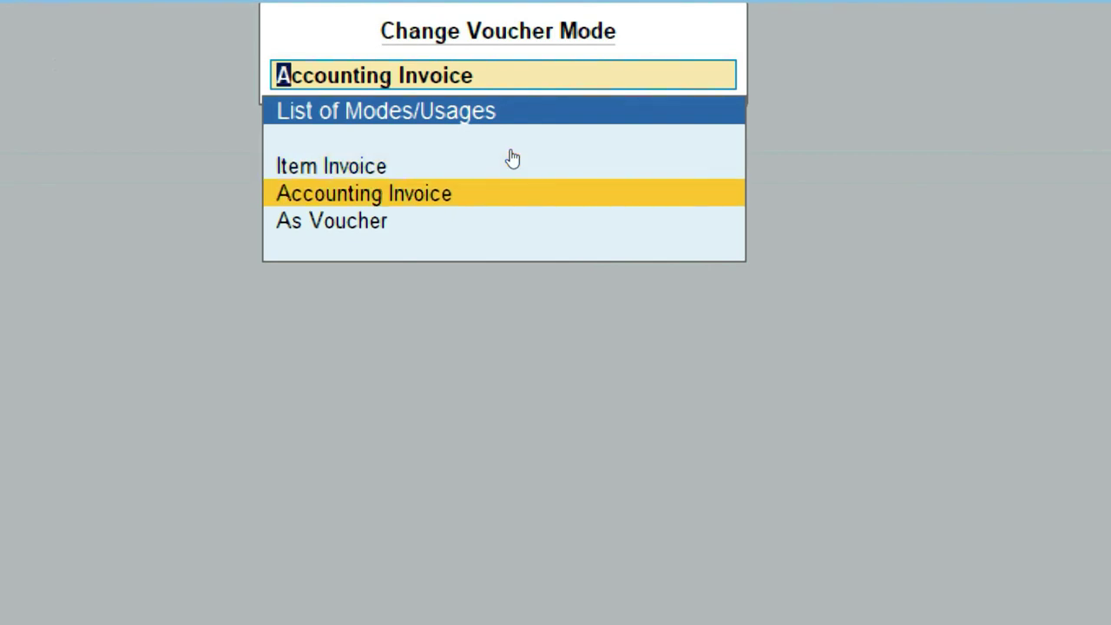
key(Down)
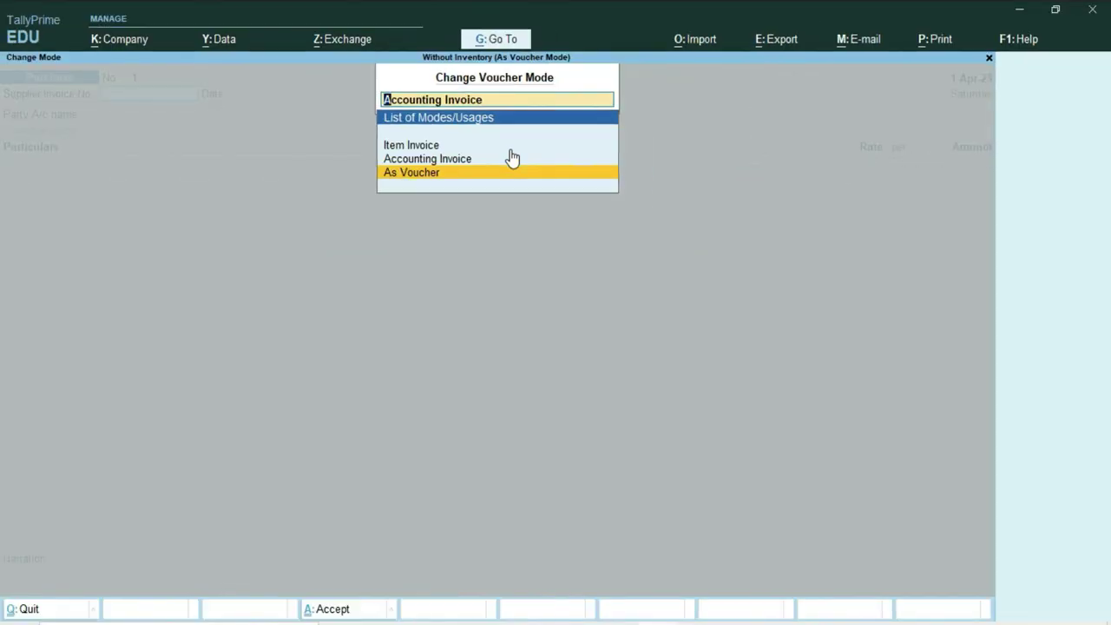
key(Return)
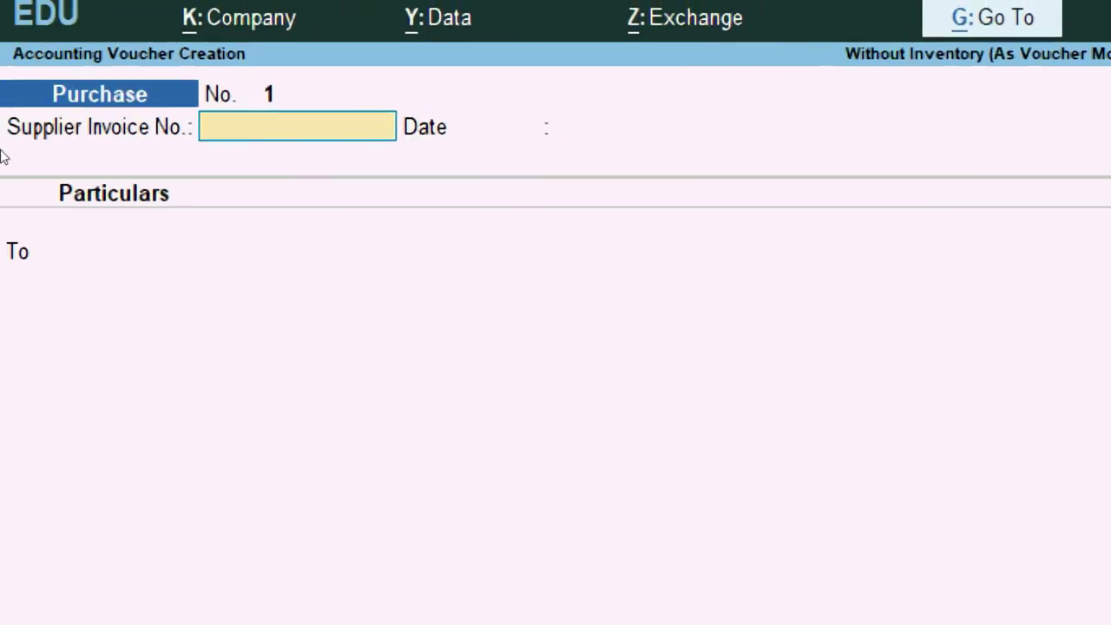
Enter supplier invoice number 101 and accept the voucher date 1-Apr-23.
text(101)
key(Return)
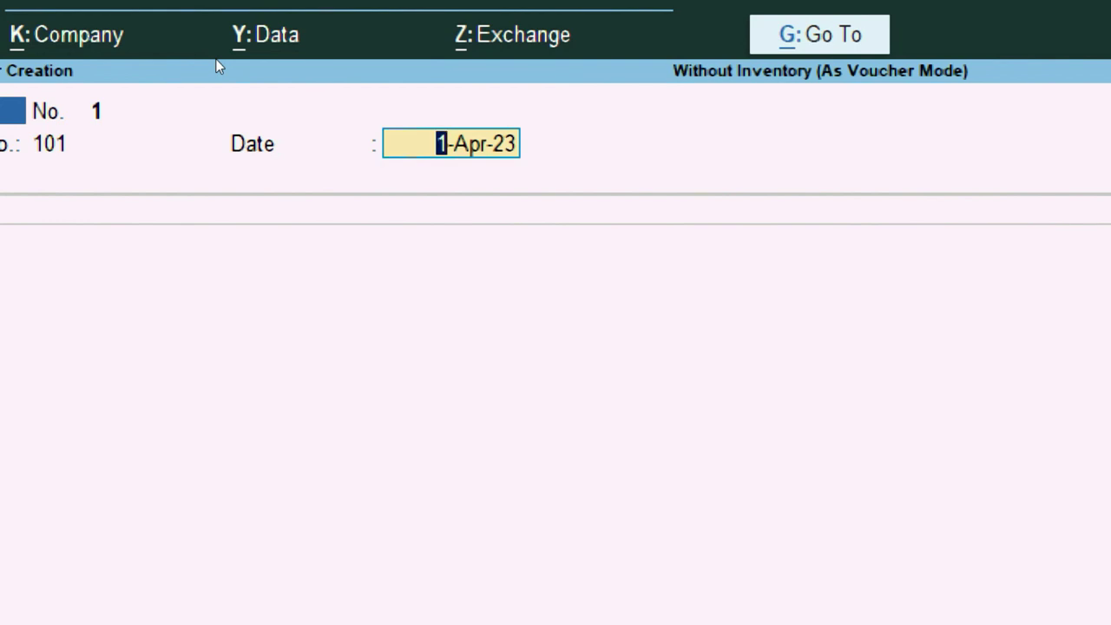
key(Return)
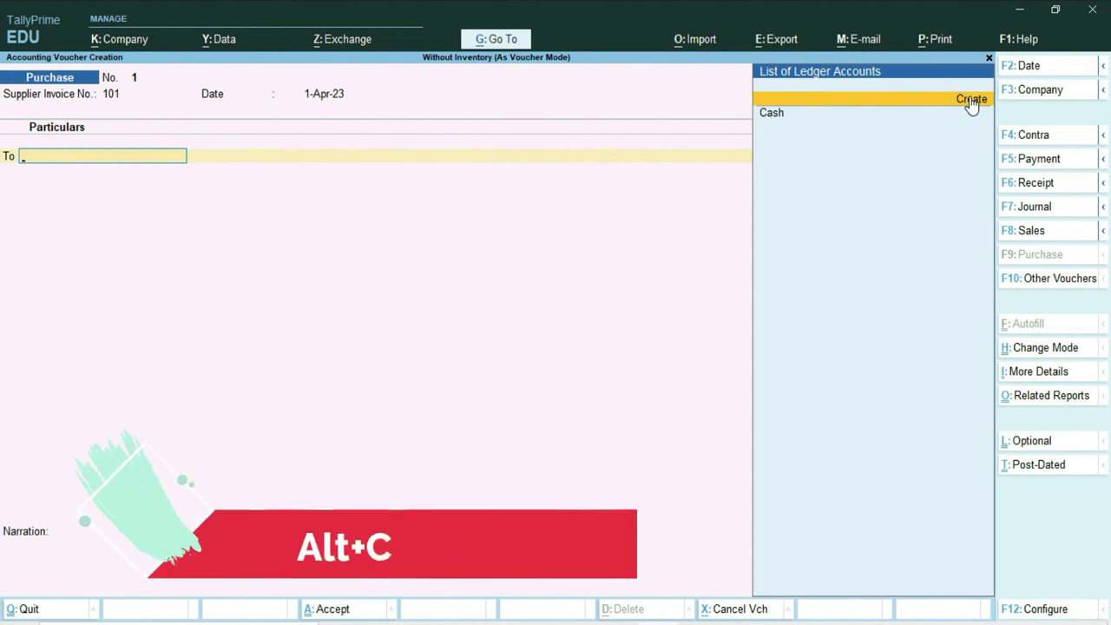
Create a new ledger named after the supplier under Sundry Creditors, keeping the same mailing name.
key(alt)
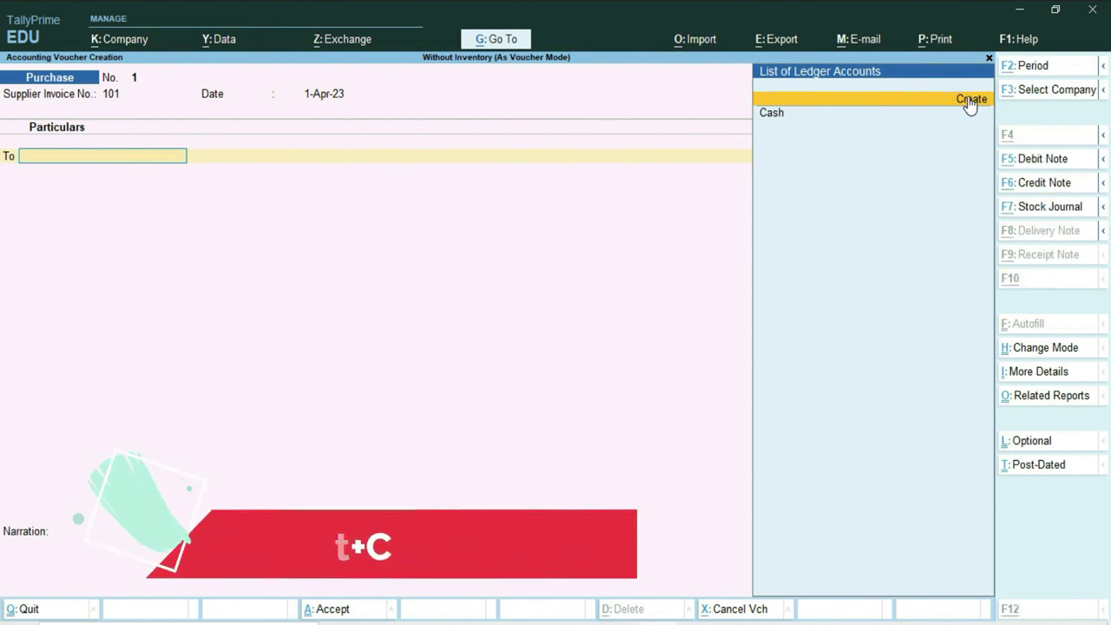
key(alt+c)
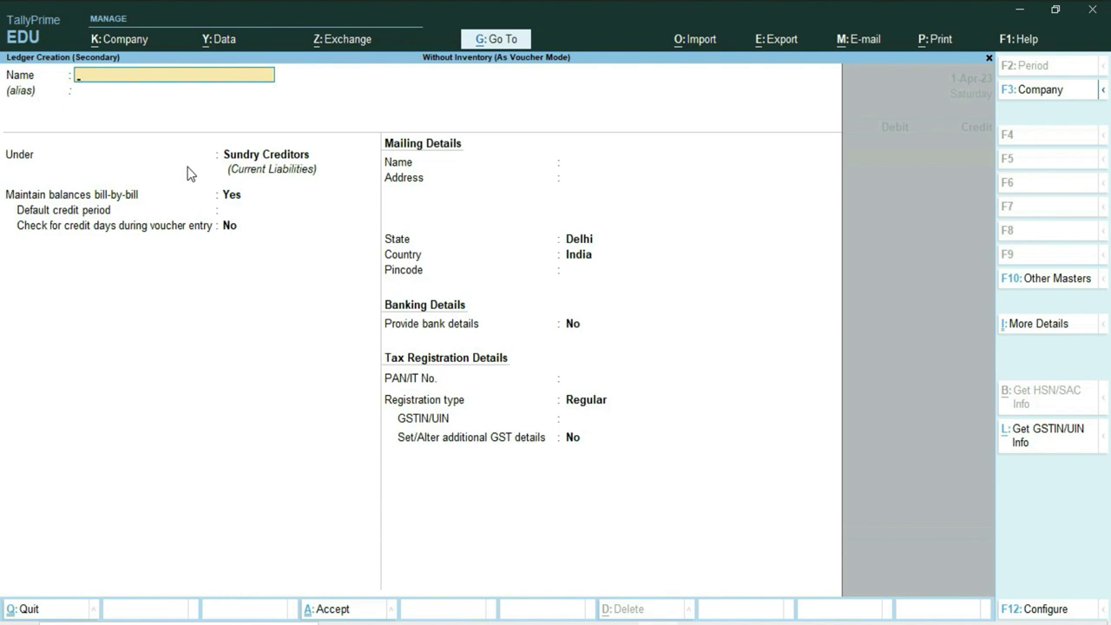
key(alt+Tab)
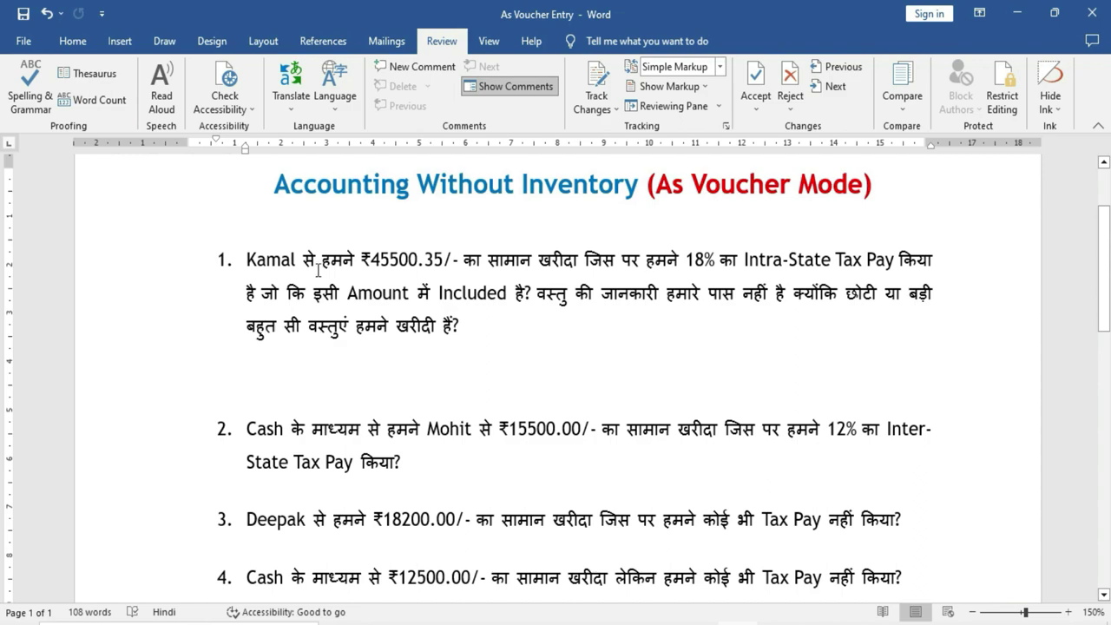
key(alt+Tab)
text(Kamal)
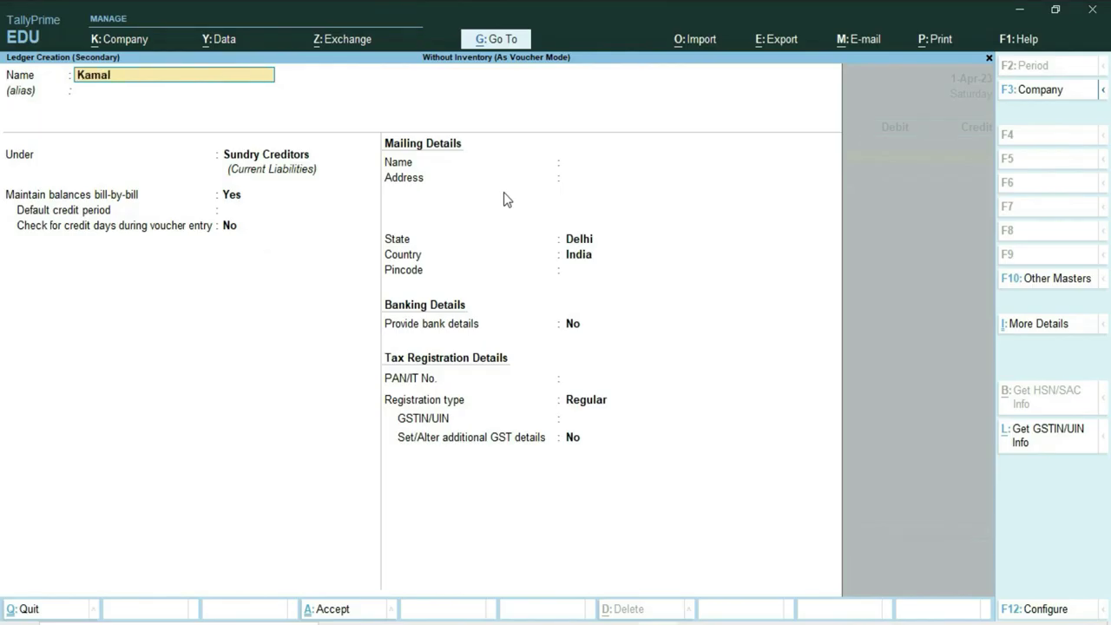
key(Return)
key(Return)
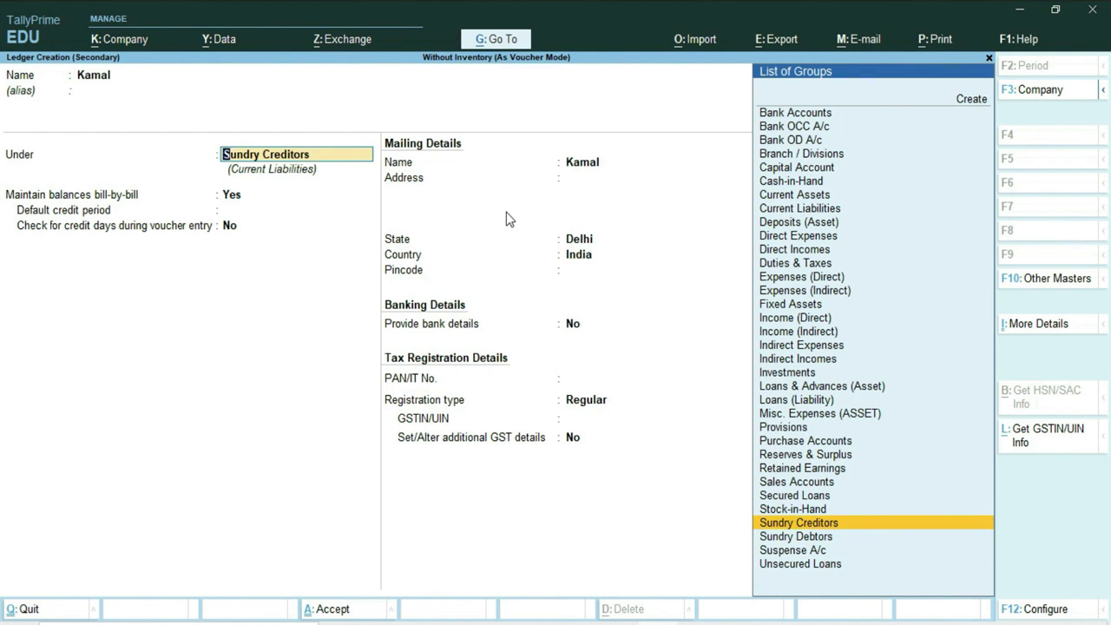
key(Return)
key(Return)
key(Return)
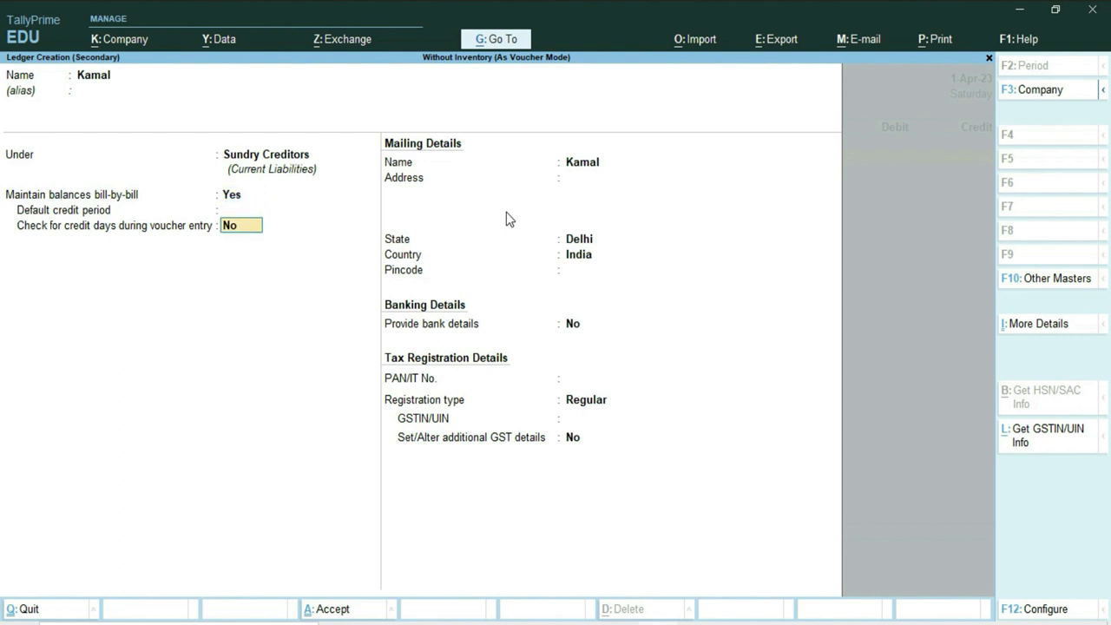
key(Return)
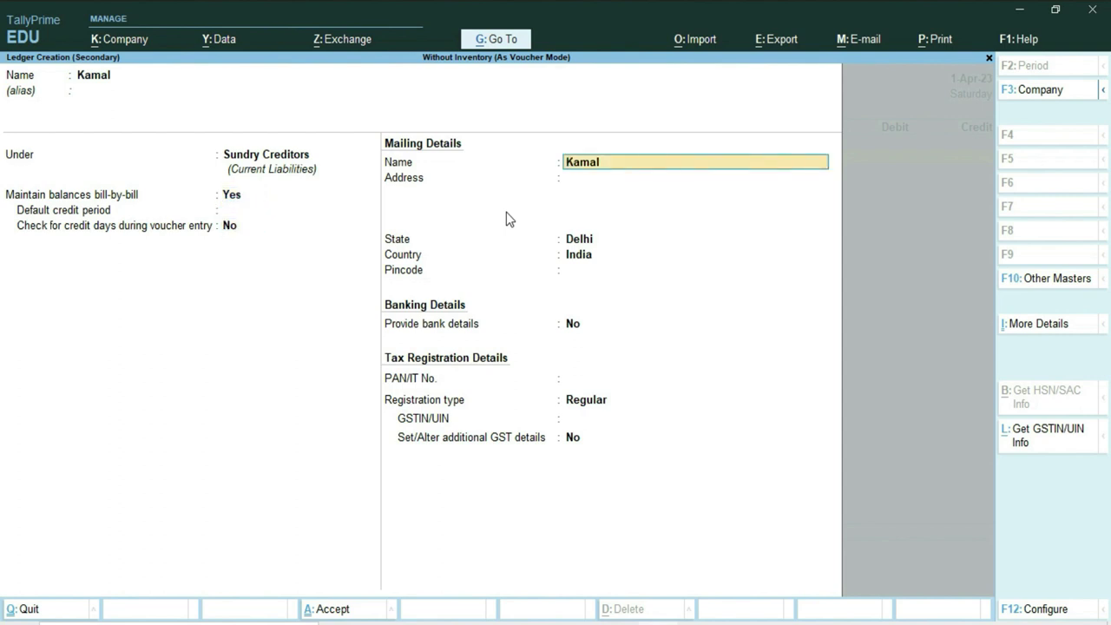
key(Return)
key(Return)
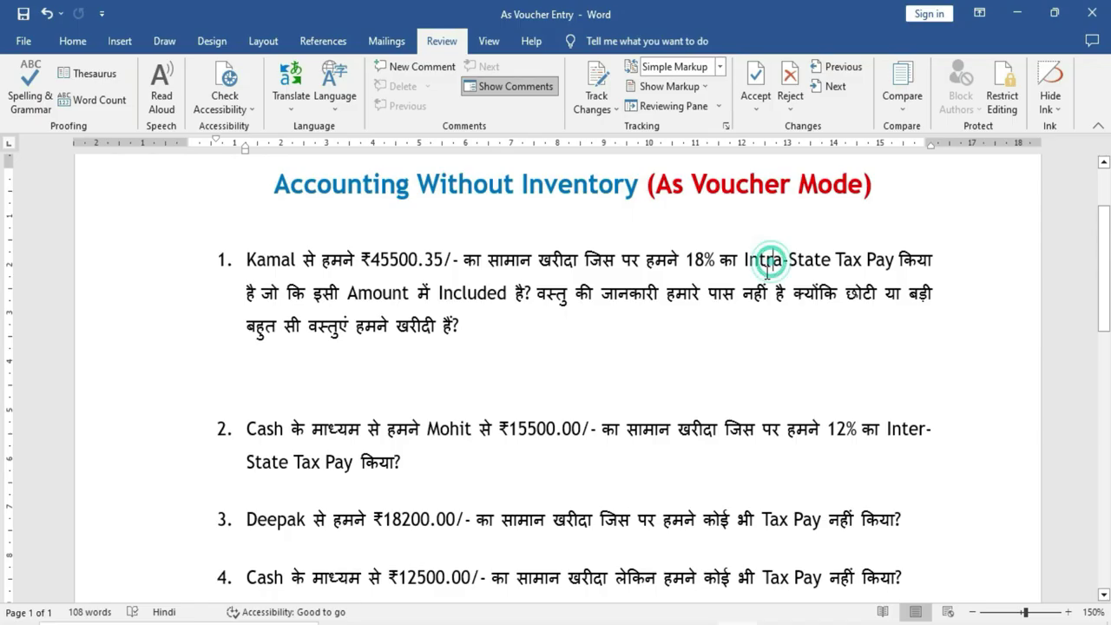
Highlight 'Intra-State Tax' in Word's question 1, then accept Delhi as the supplier's state in TallyPrime.
drag(744, 260, 894, 260)
click(774, 312)
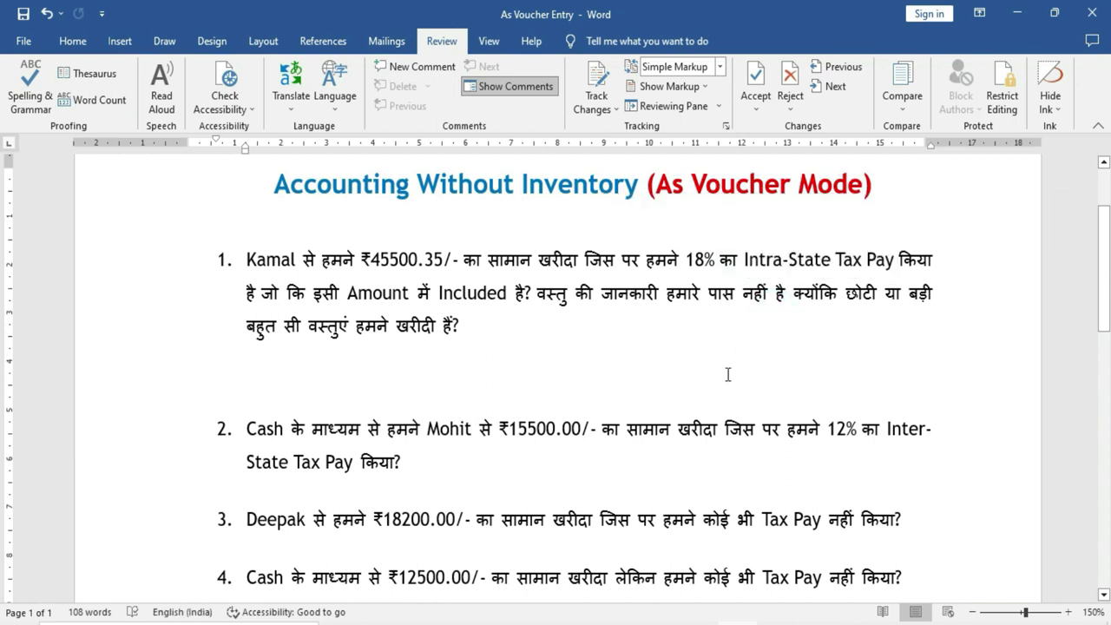
drag(747, 259, 866, 260)
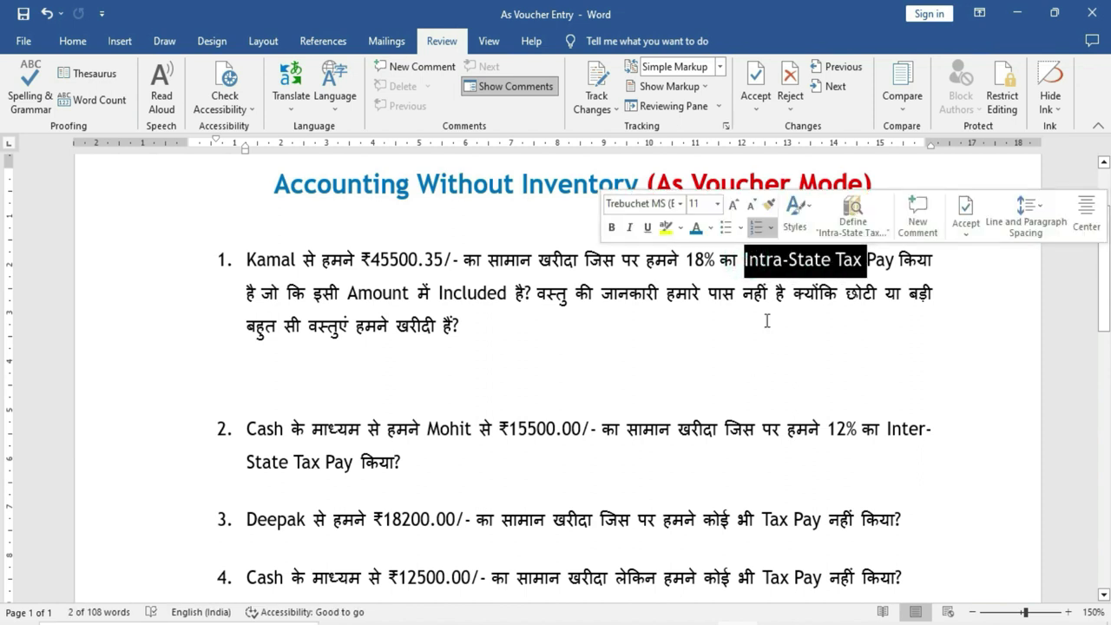
click(767, 321)
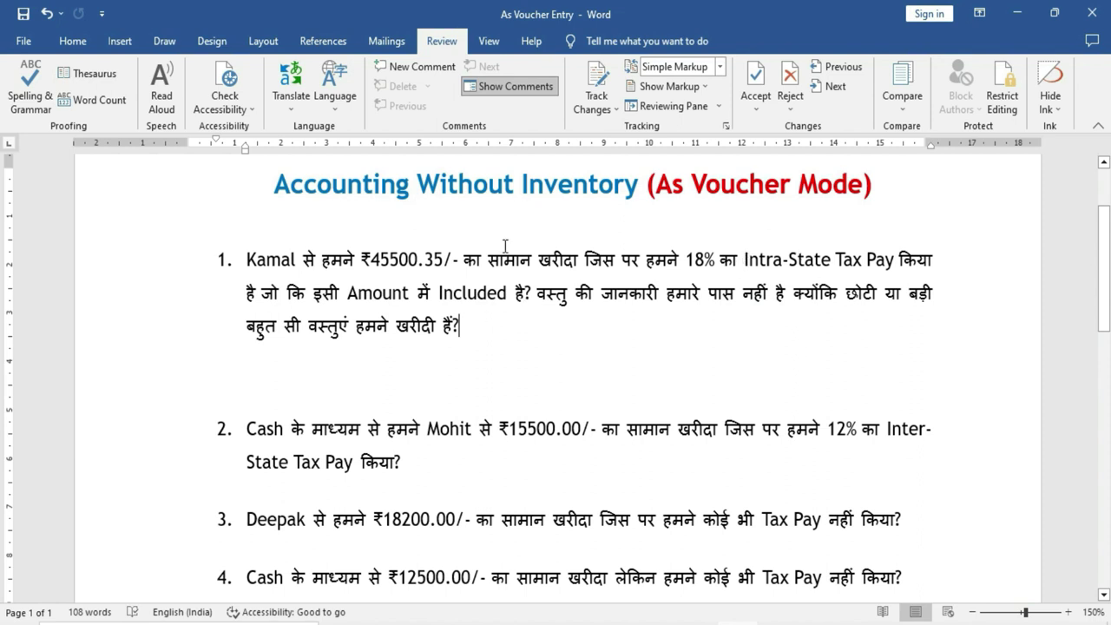
double_click(748, 260)
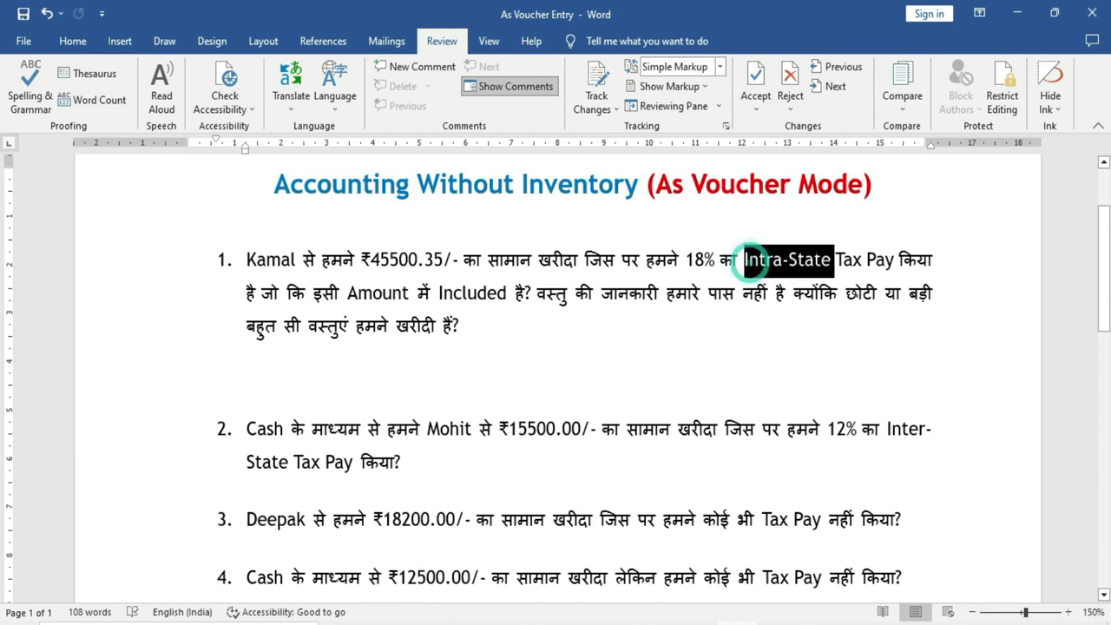
click(772, 334)
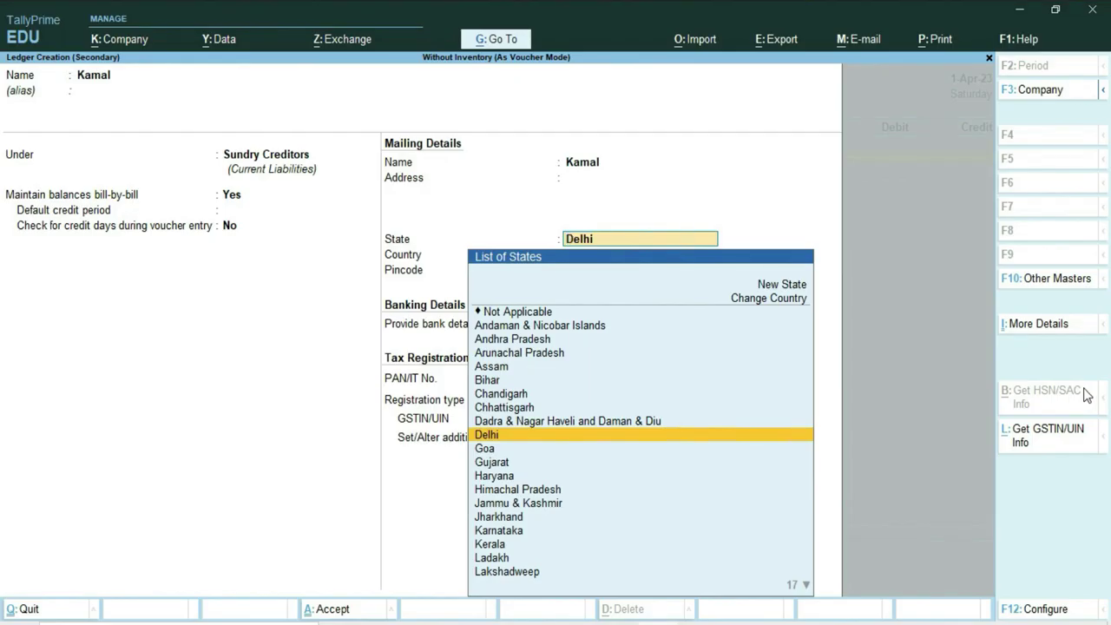
key(Return)
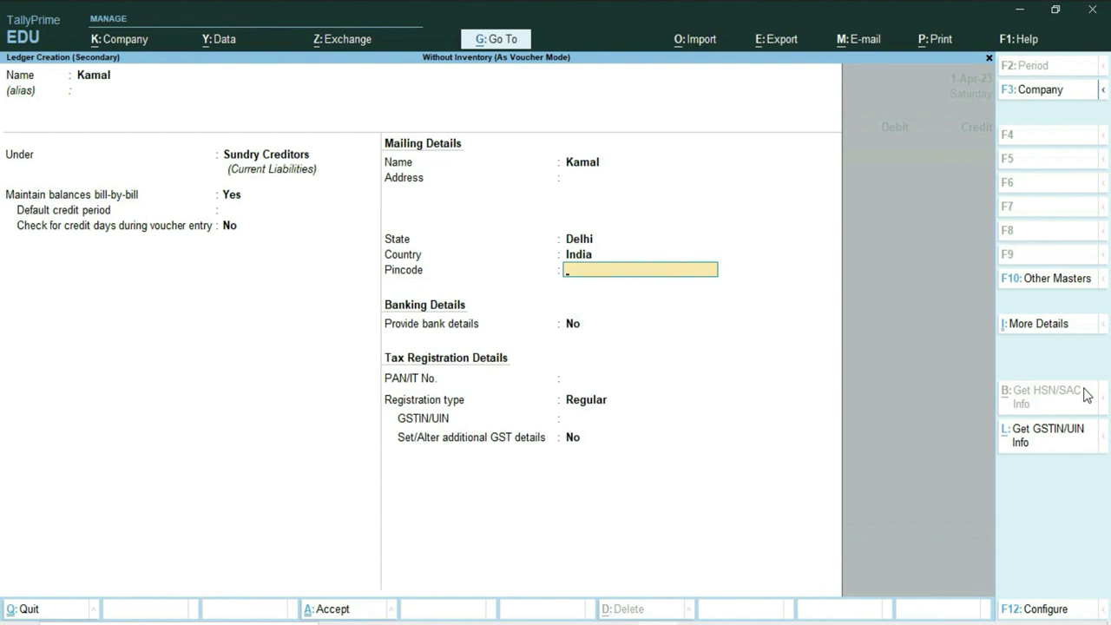
Skip pincode, bank details and PAN, keep Regular registration, and enter the supplier's GSTIN.
key(Return)
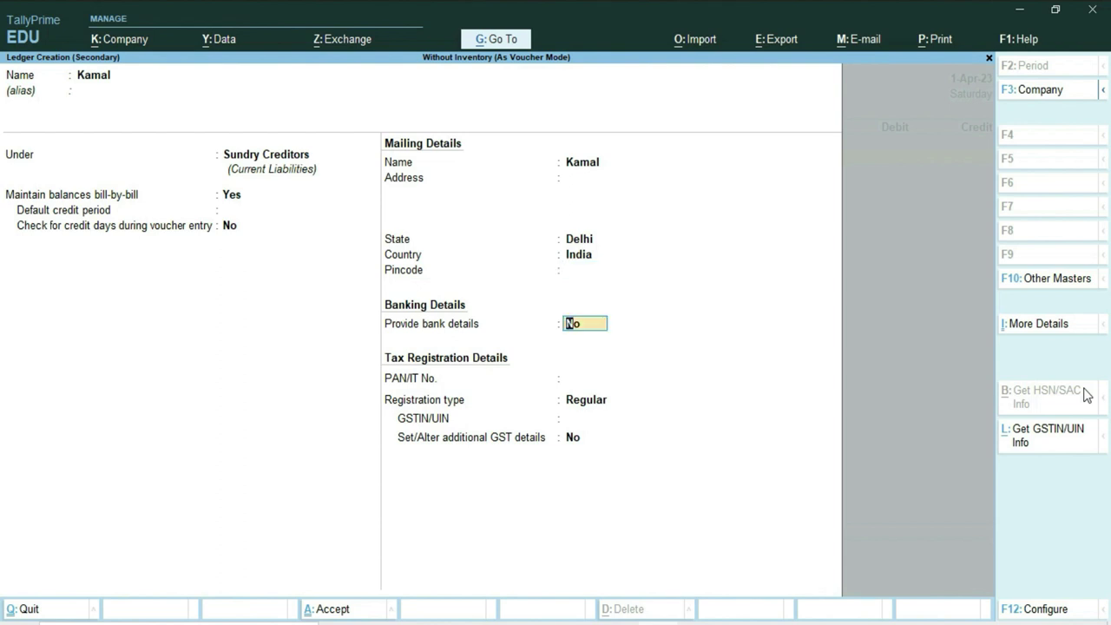
key(Return)
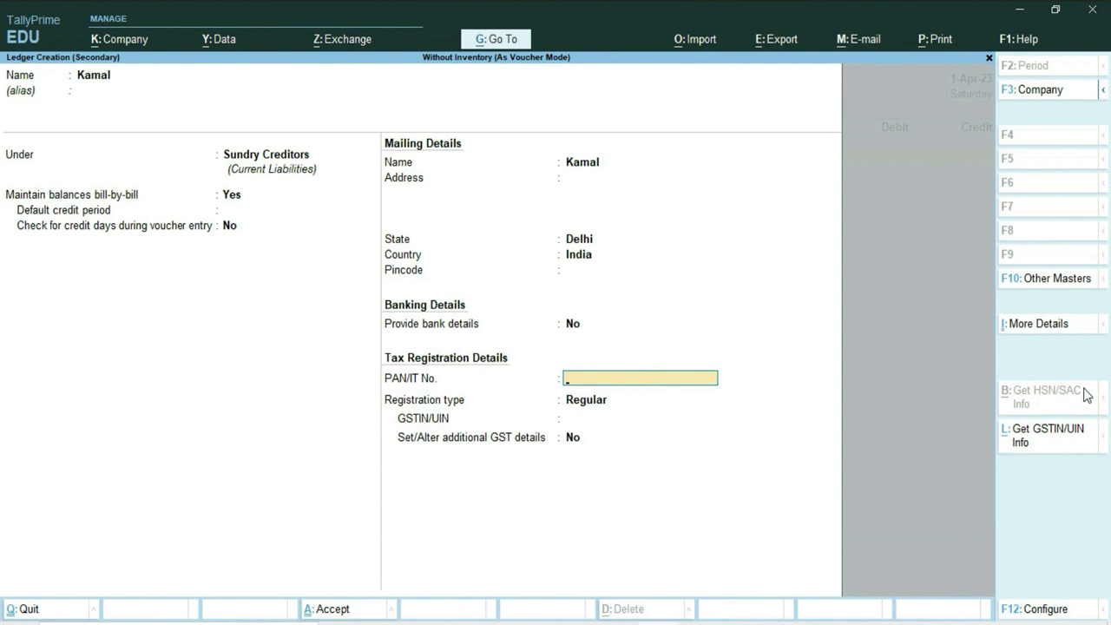
key(Return)
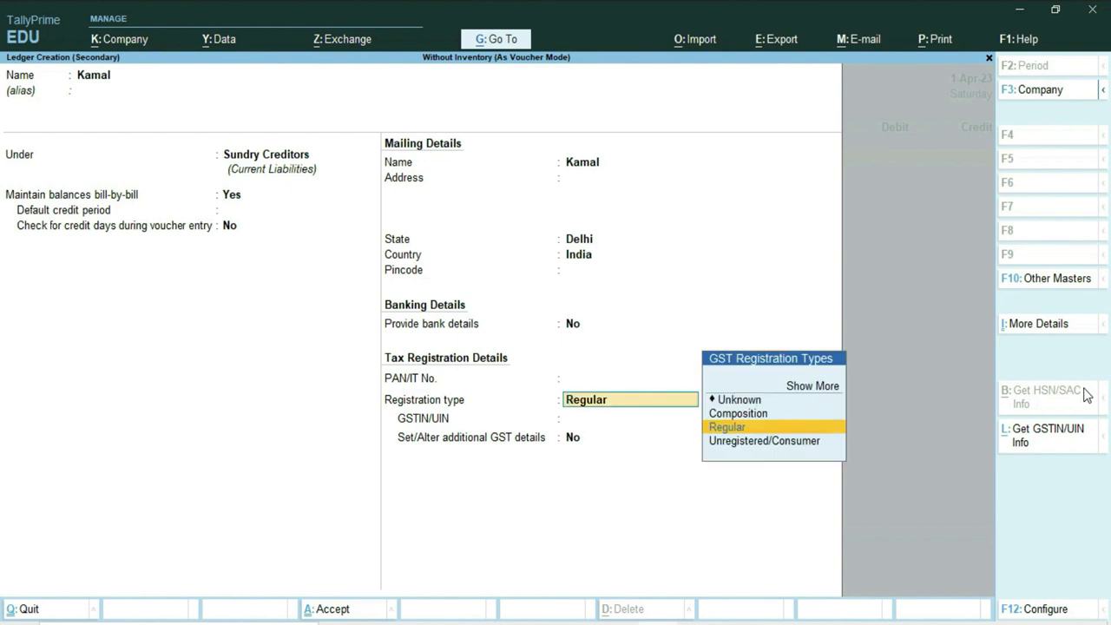
key(Return)
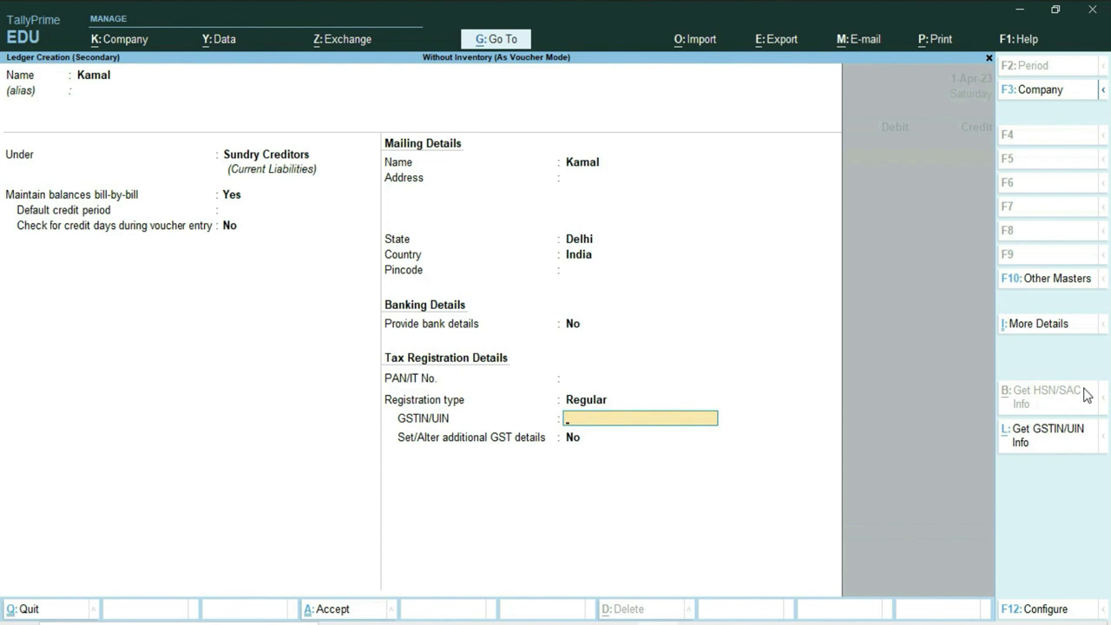
key(Return)
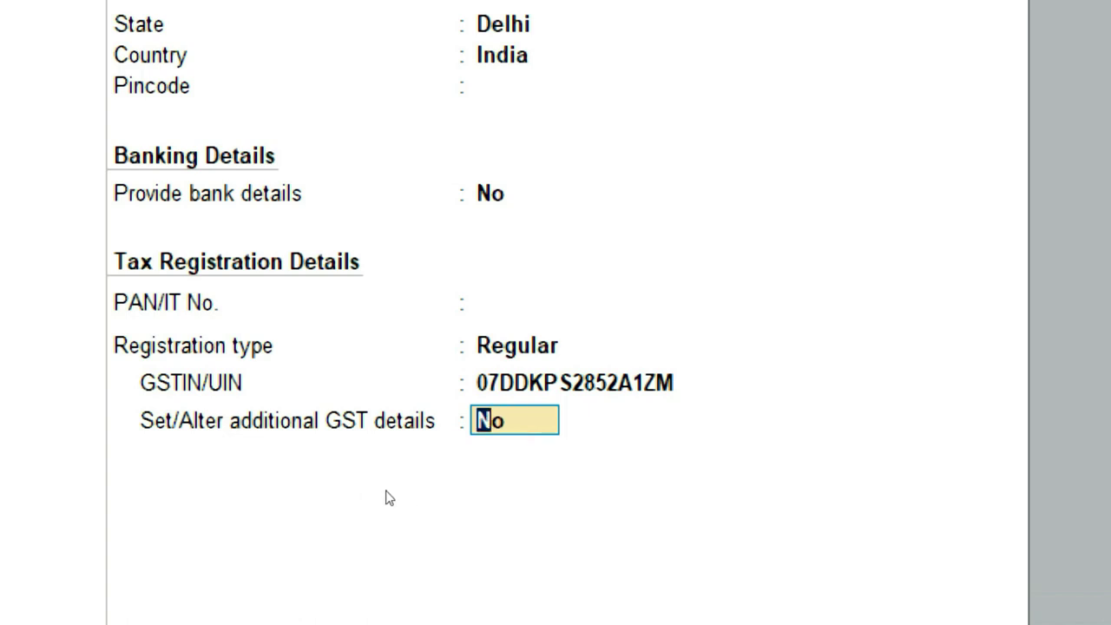
Set additional GST details to Yes with Delhi as place of supply and save the ledger.
text(y)
key(Return)
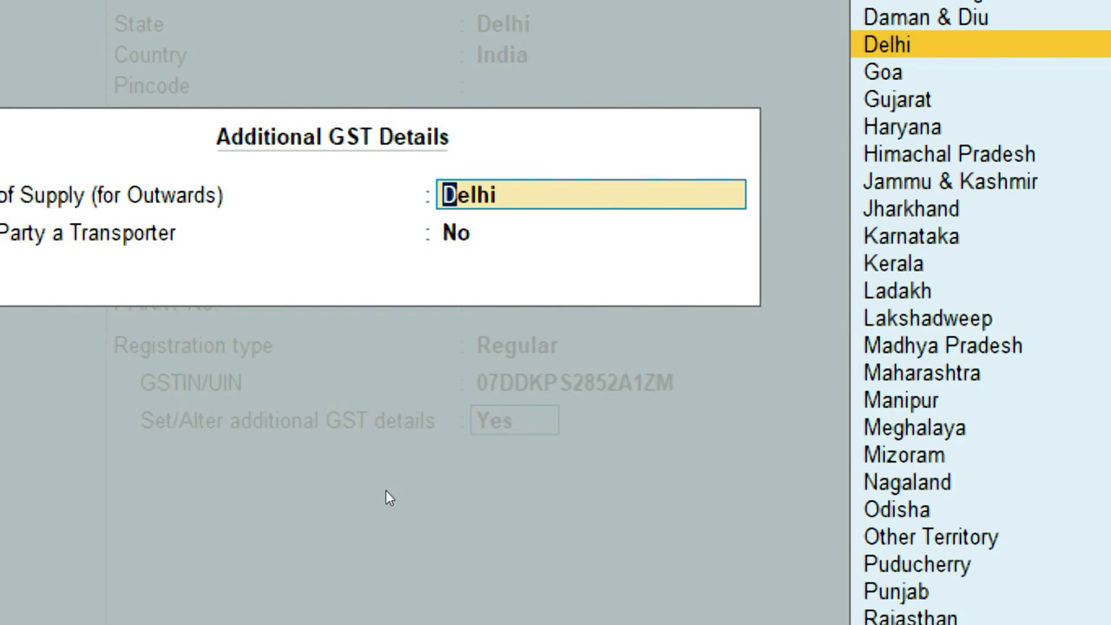
key(Return)
key(Return)
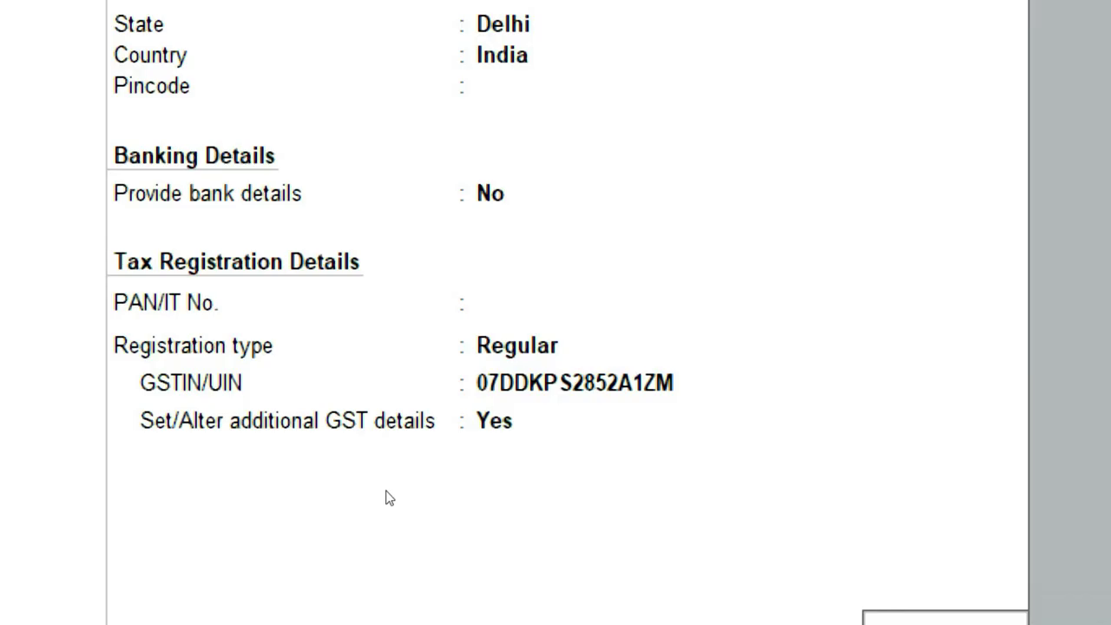
key(Return)
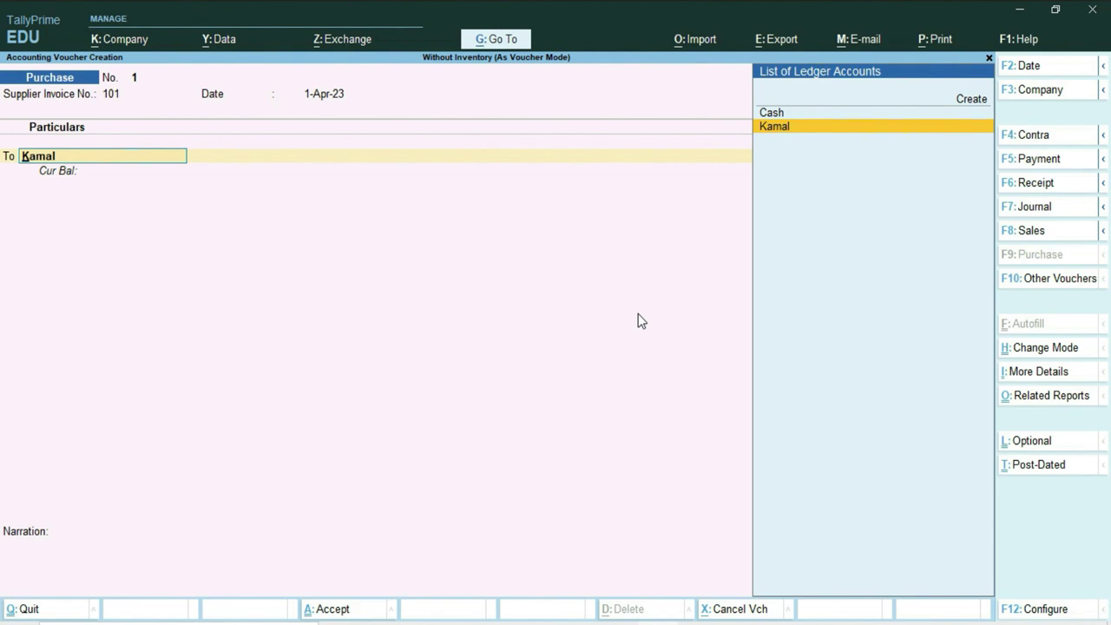
Confirm the supplier as party; accept receipt note 101 dated 1-Apr-23 and document 123456.
key(Return)
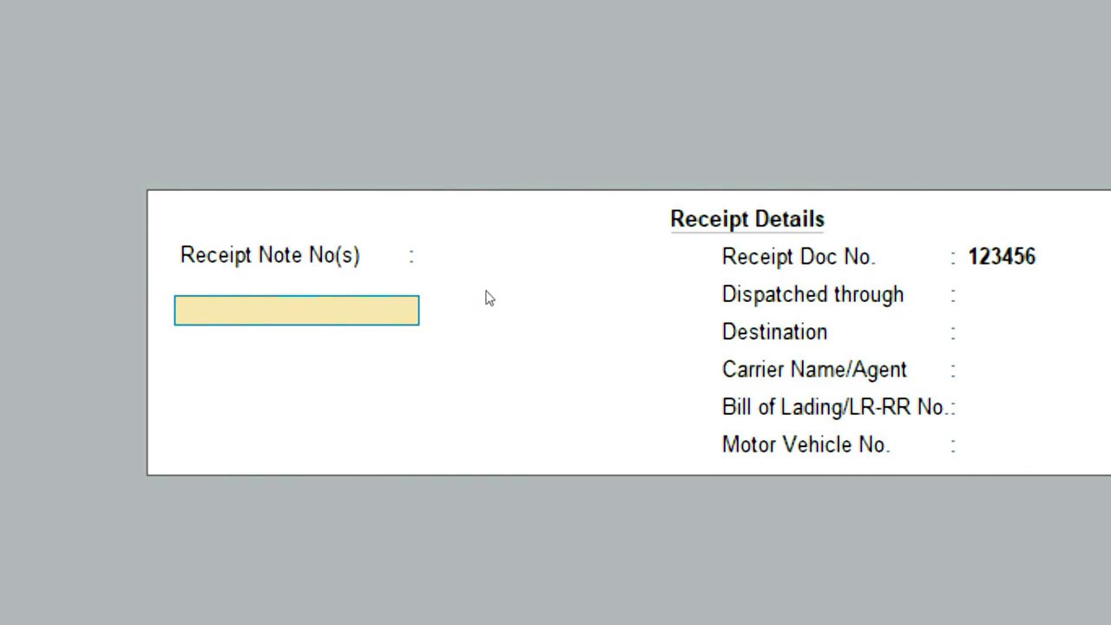
text(101)
key(Return)
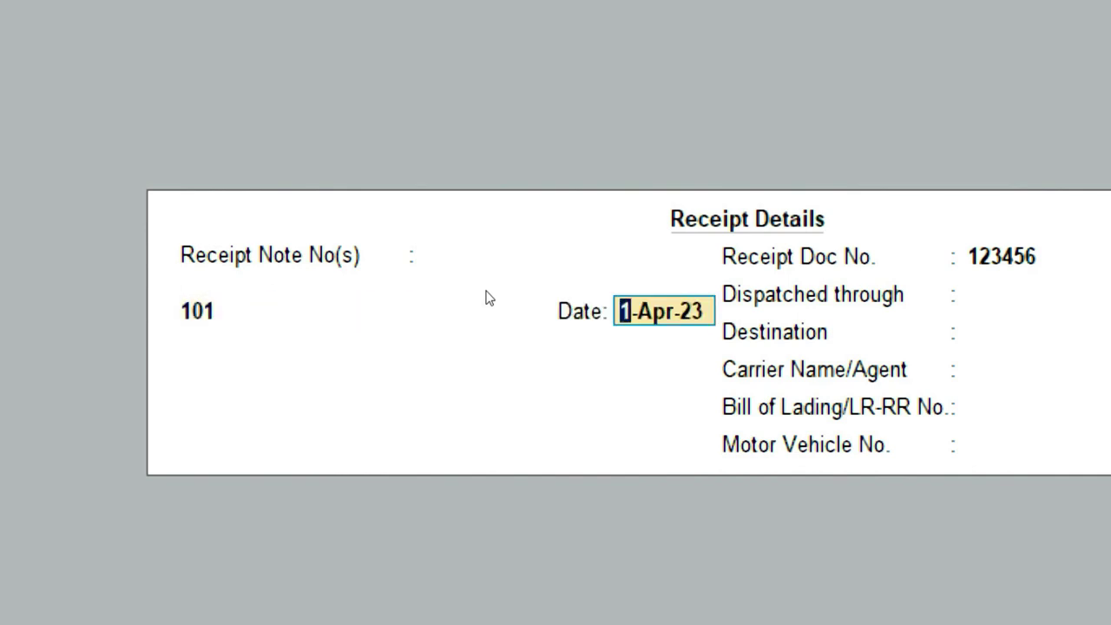
key(Return)
key(Return)
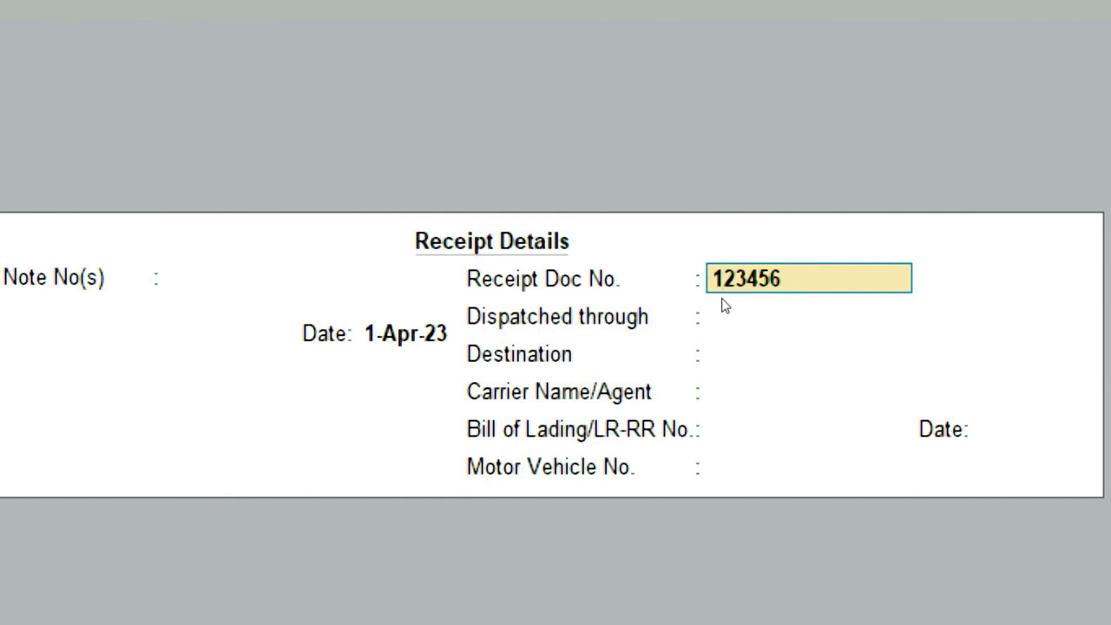
key(Return)
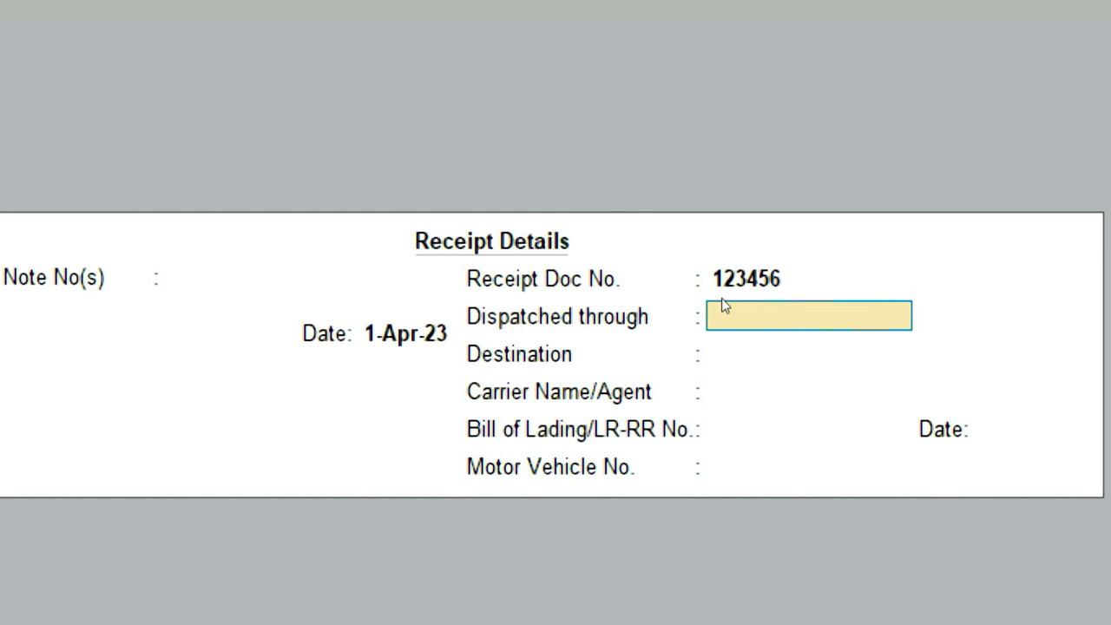
Set the dispatch mode to Truck with destination Sant Nagar.
text(Truck)
key(Return)
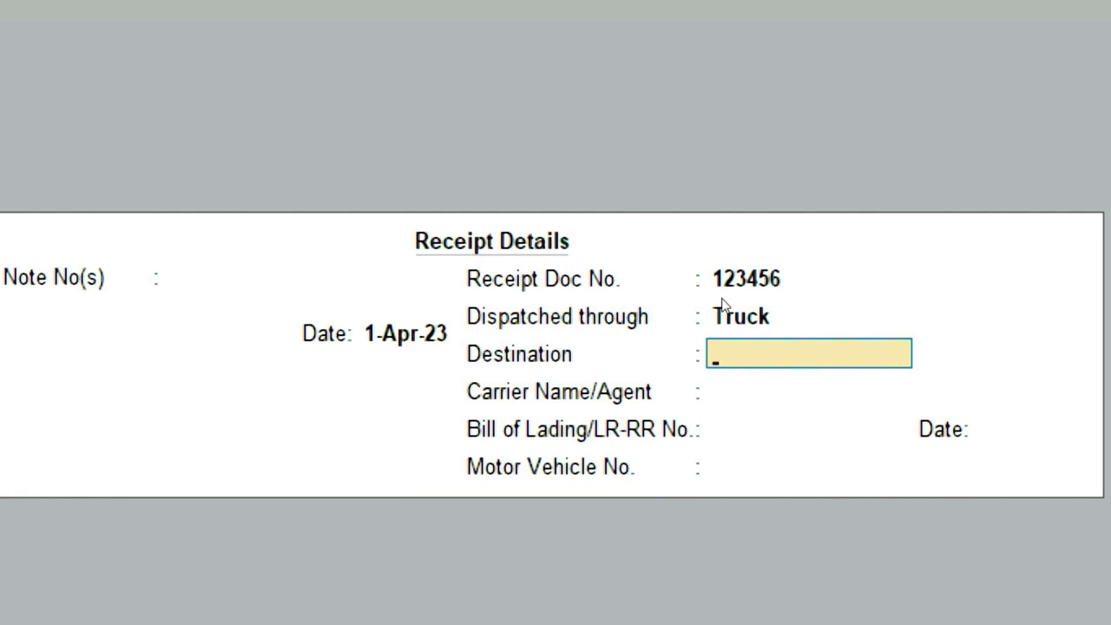
text(Sant Nagar)
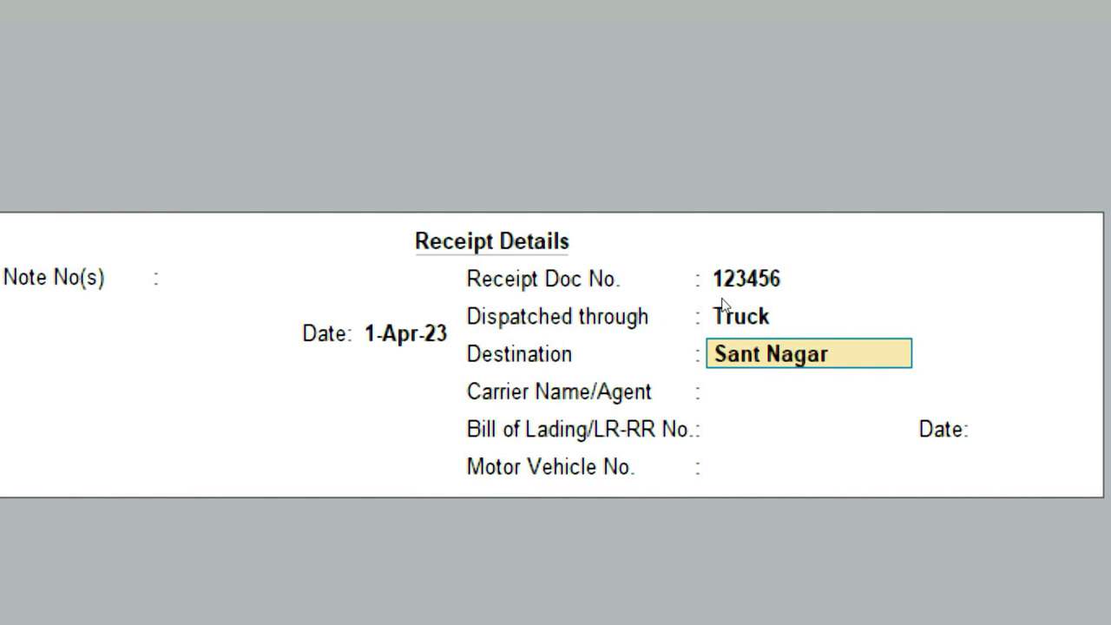
key(Return)
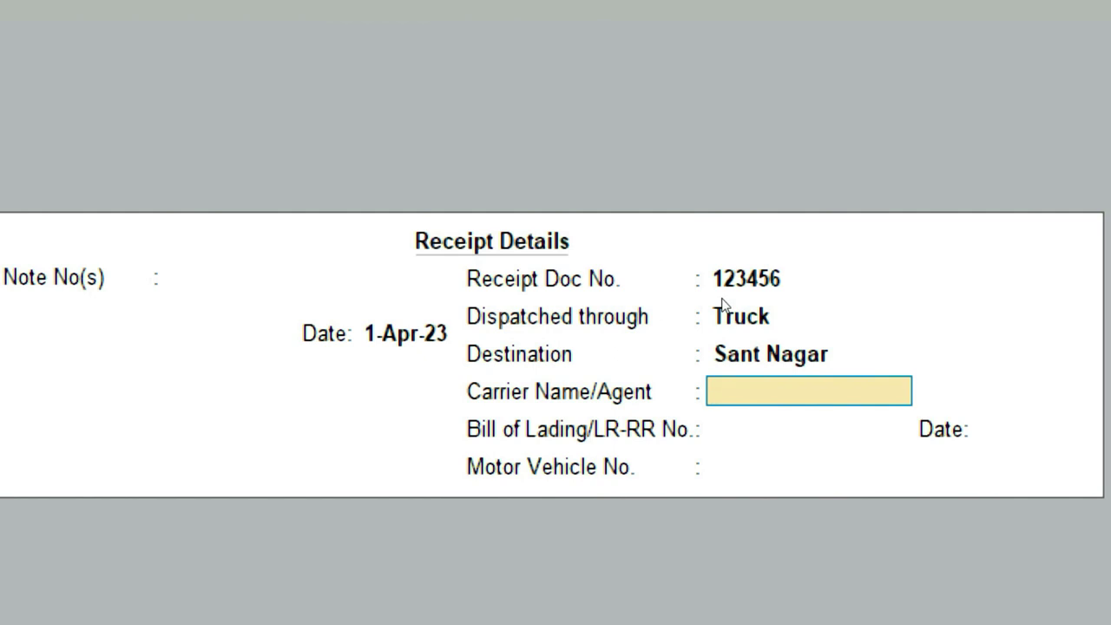
Enter the carrier name, bill of lading 101 dated 1-Apr-23, and the motor vehicle number.
text(Mohan)
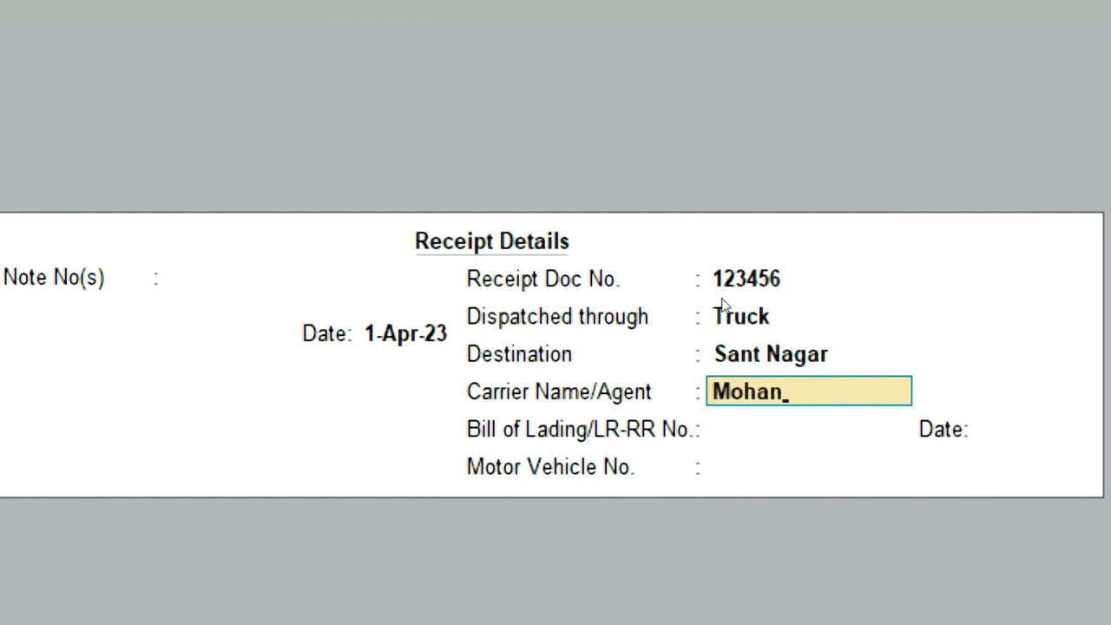
key(Return)
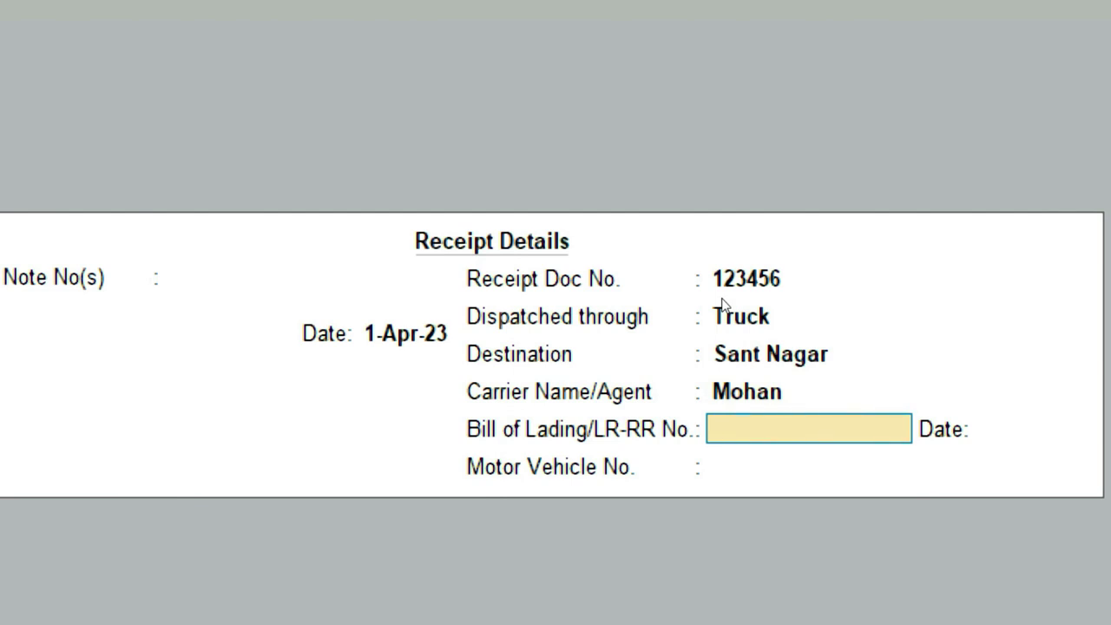
text(101)
key(Return)
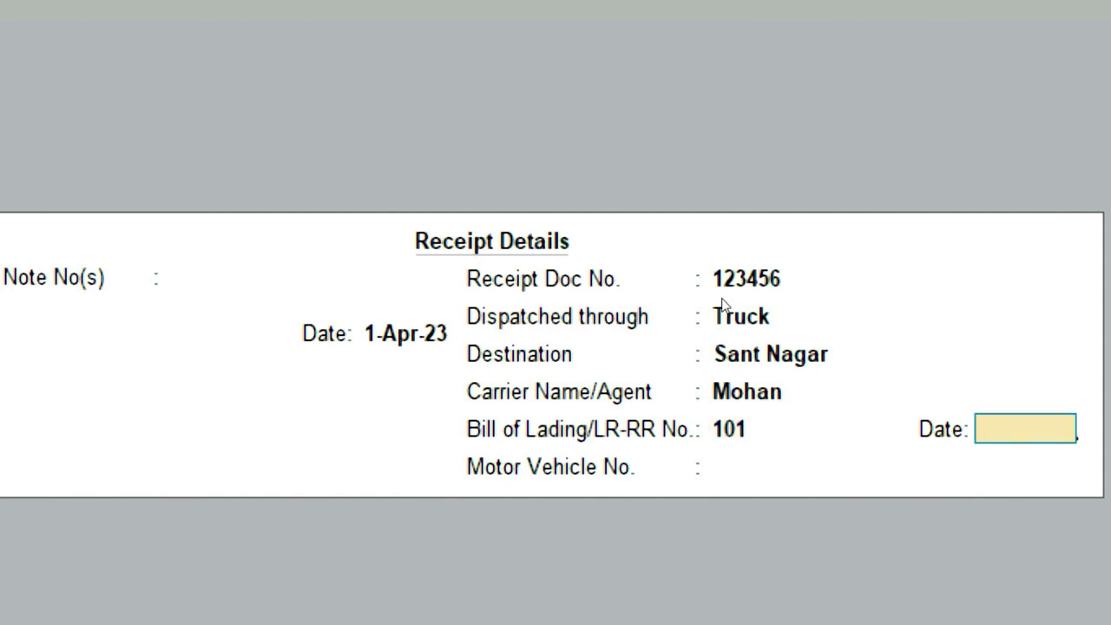
text(1-4)
key(Return)
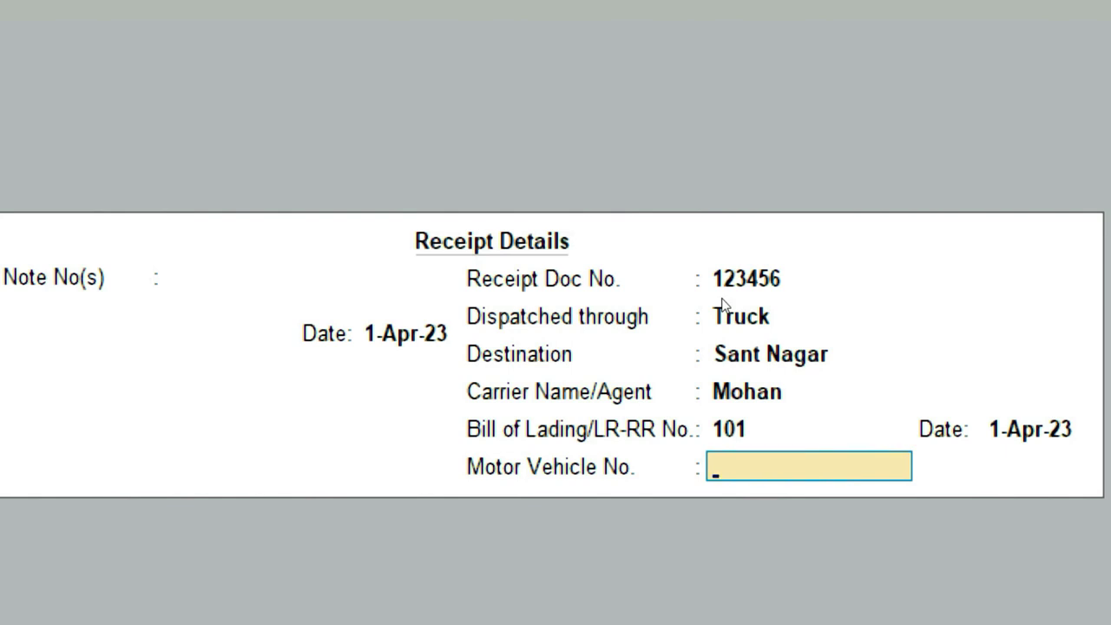
text(DL1CH1010)
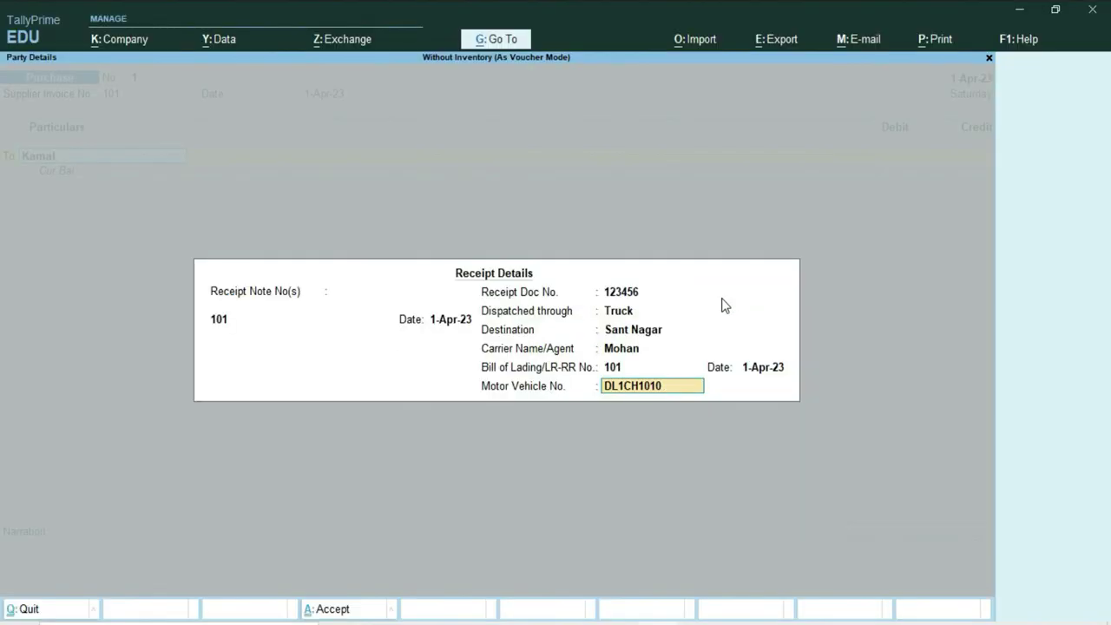
Accept the party details with Delhi and Regular GST, then bring up the Word question sheet.
key(Return)
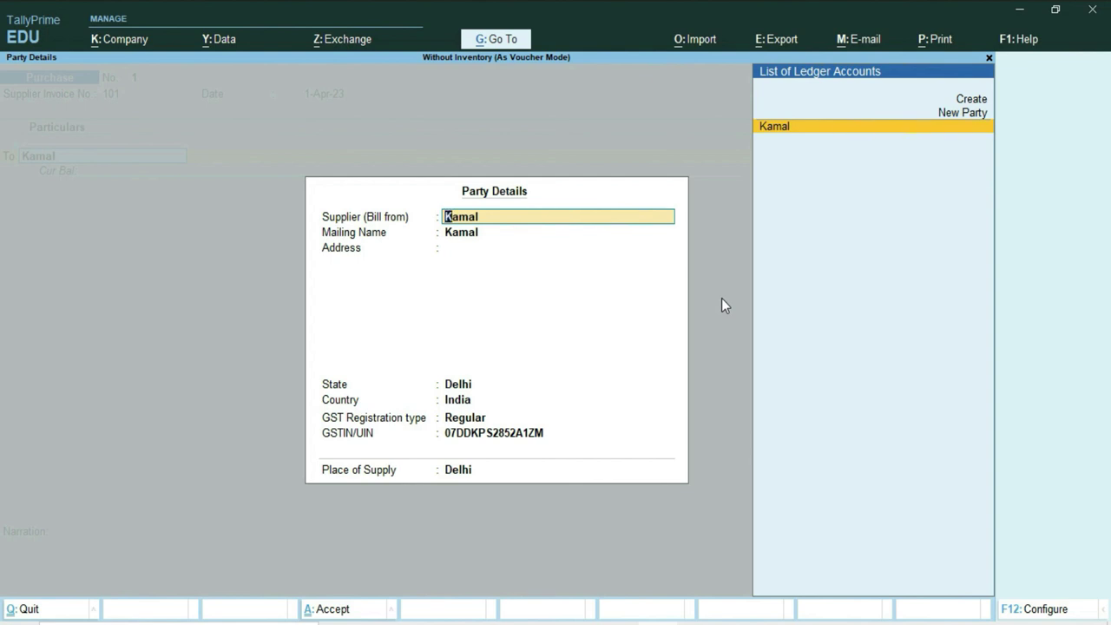
key(Return)
key(Return)
key(Return)
key(Return)
key(Return)
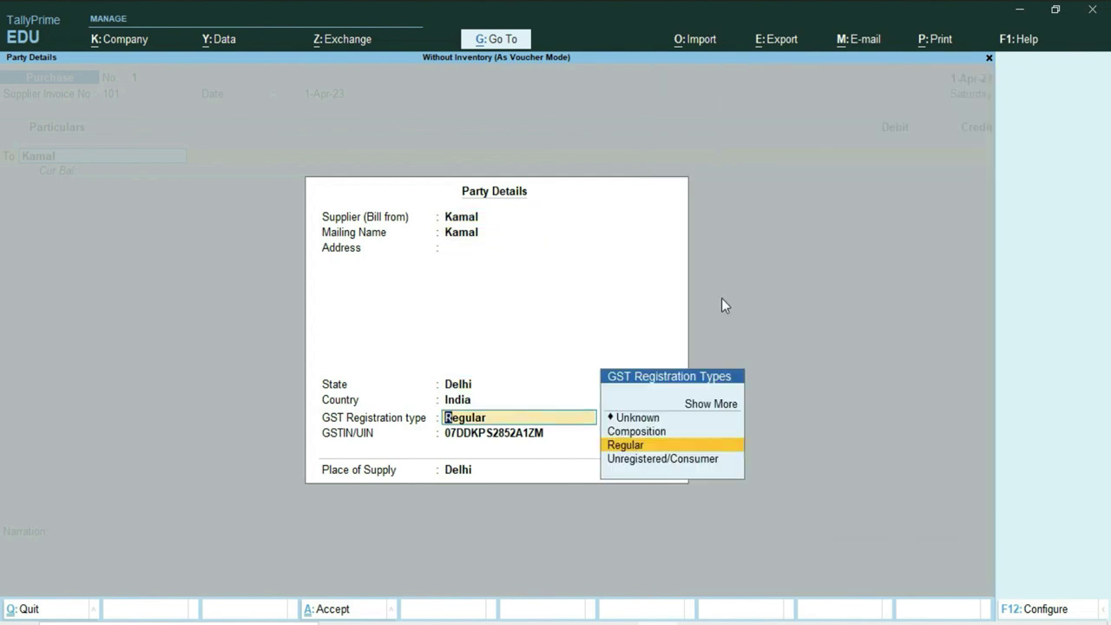
key(Return)
key(Return)
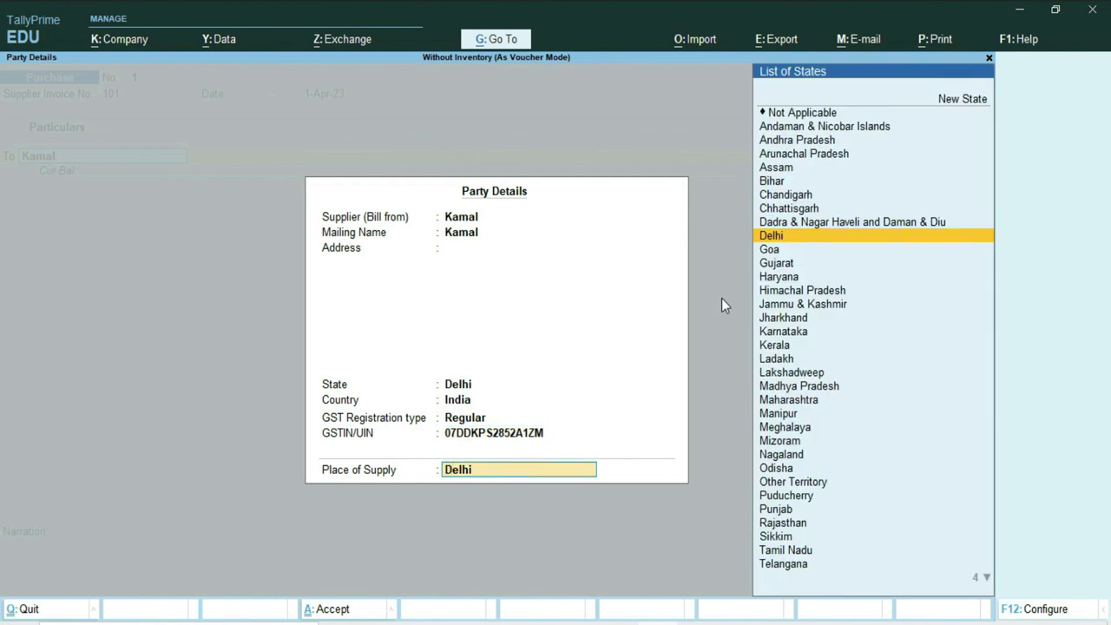
key(Return)
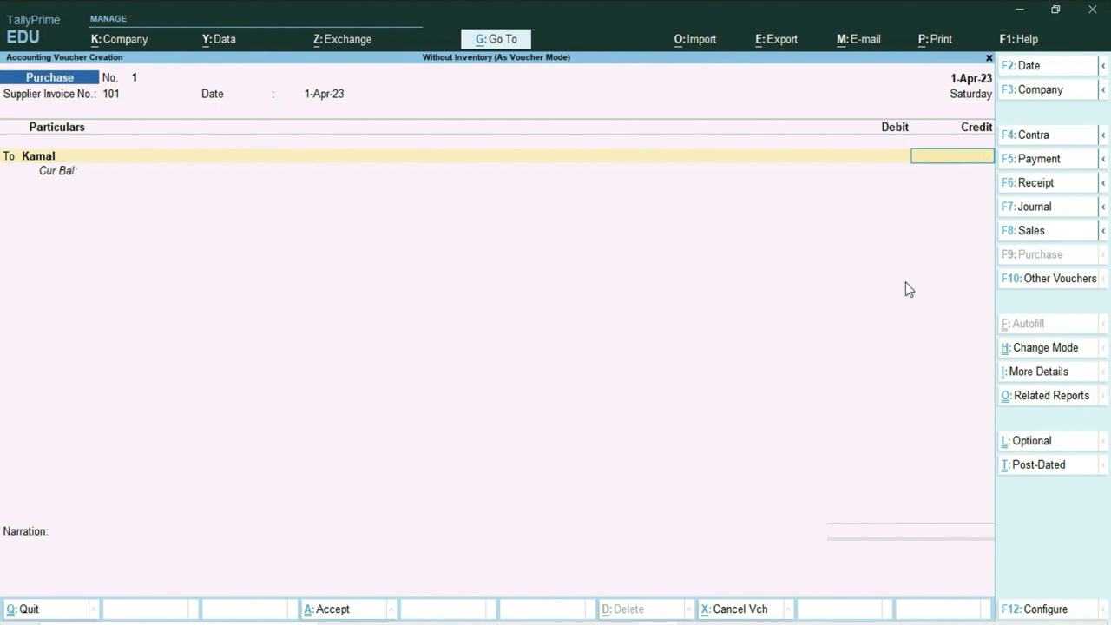
key(alt+Tab)
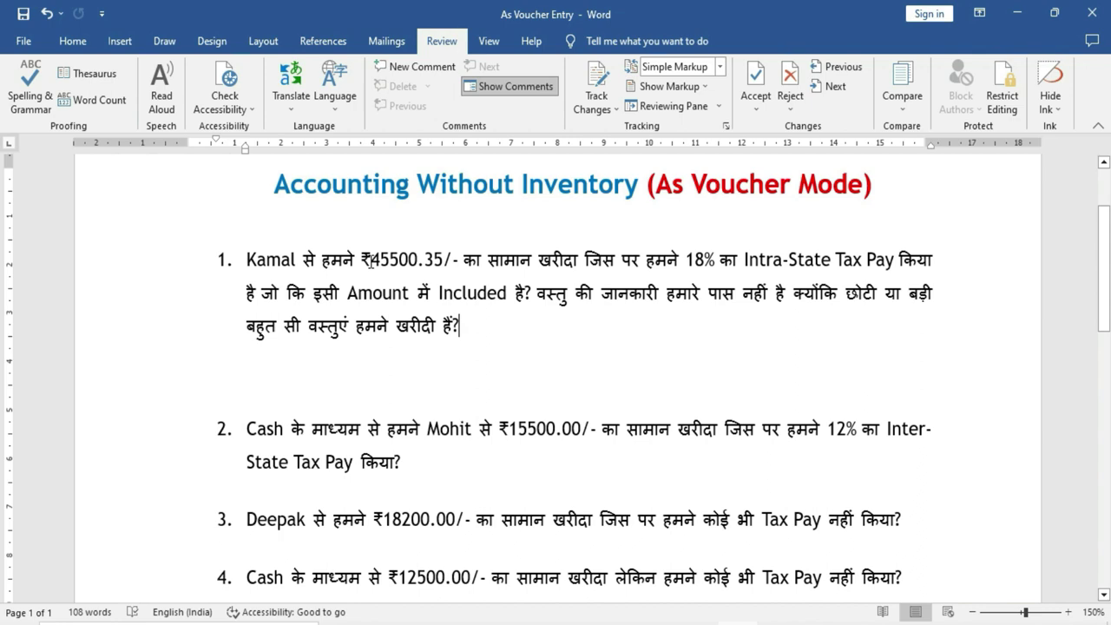
Credit the supplier ₹45,500.35 as New Ref bill 101 and start an empty debit line.
key(alt+Tab)
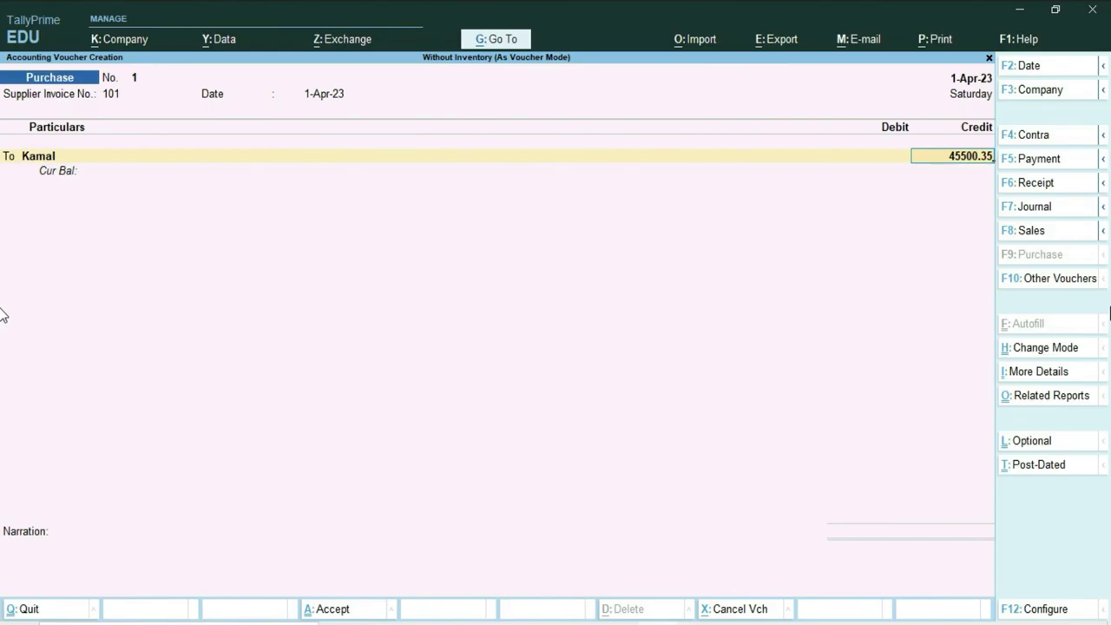
key(Return)
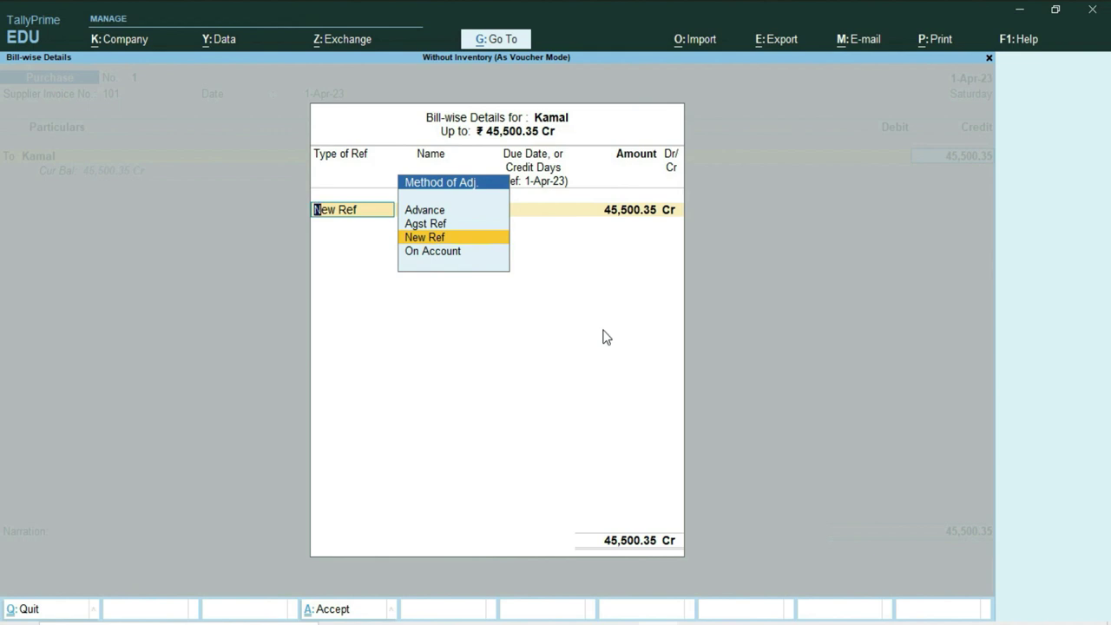
key(Return)
key(Return)
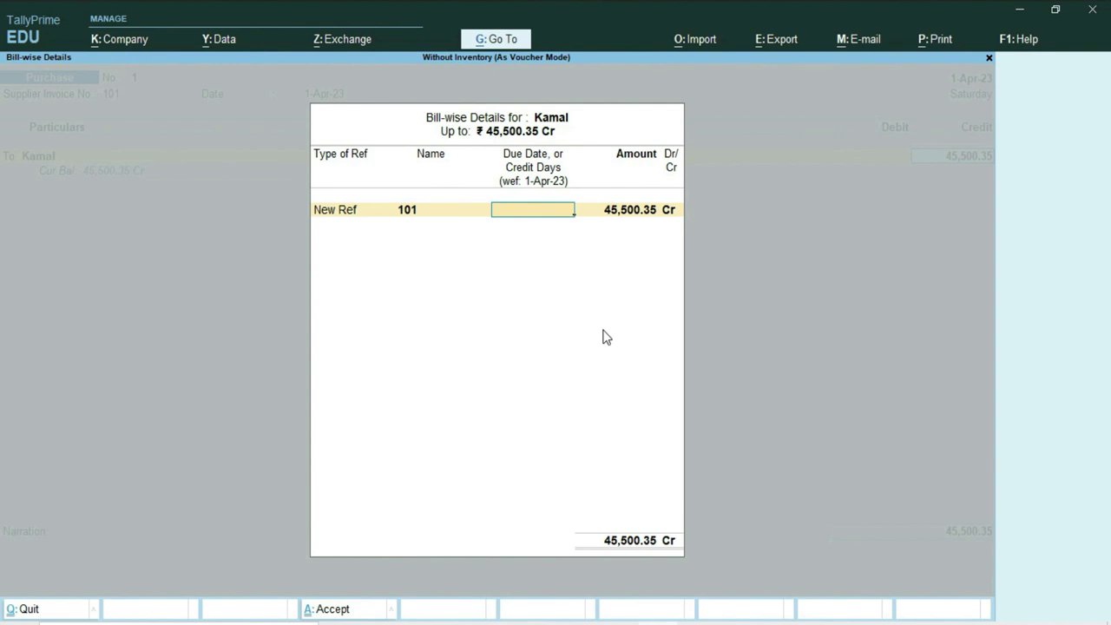
key(Return)
key(Return)
key(Return)
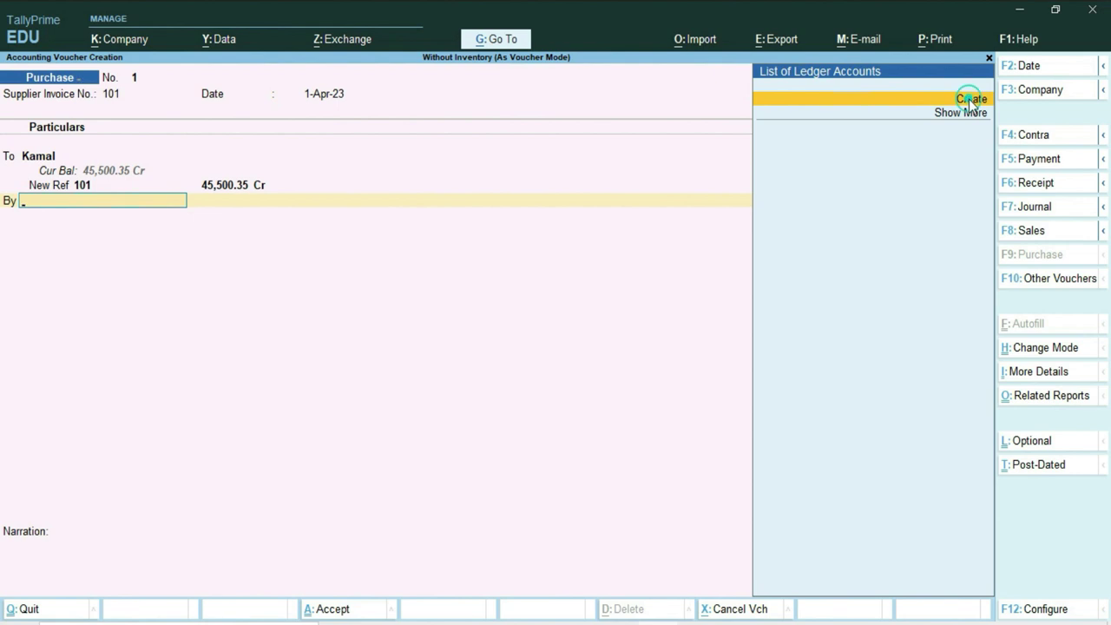
Create a ledger named Purchase A/c under Purchase Accounts, type Not Applicable.
click(970, 100)
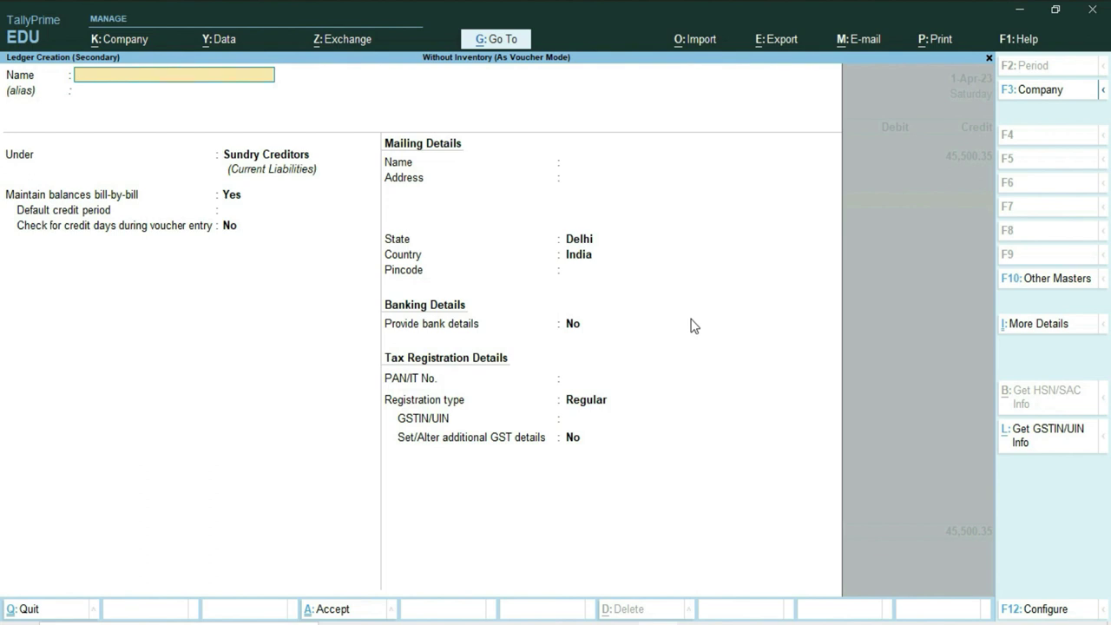
text(Purchase A/c)
key(Return)
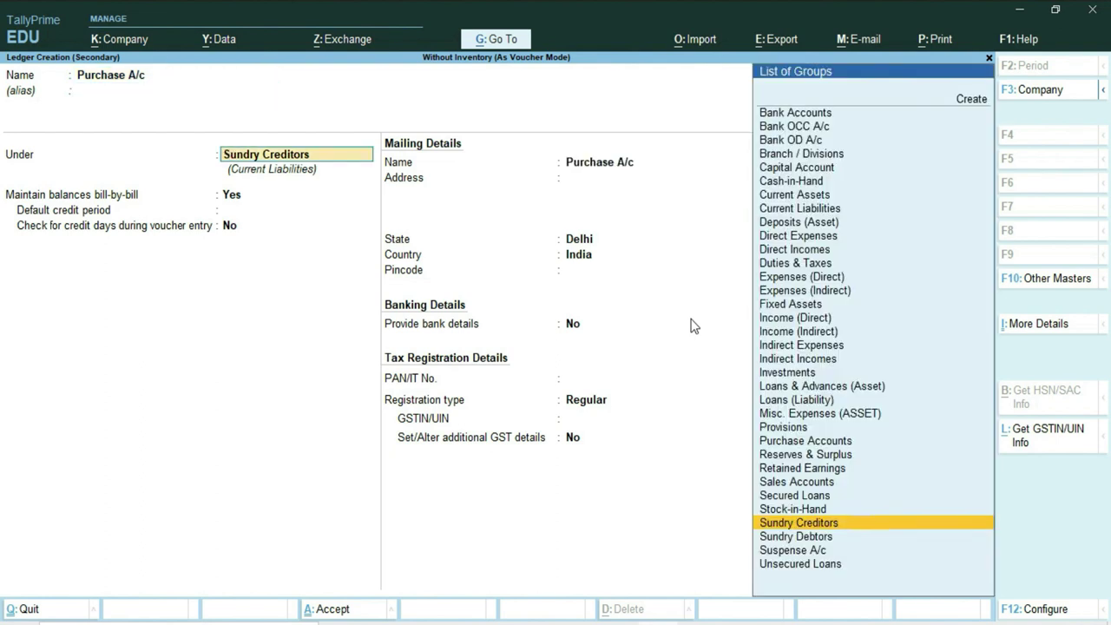
text(Pu)
key(Return)
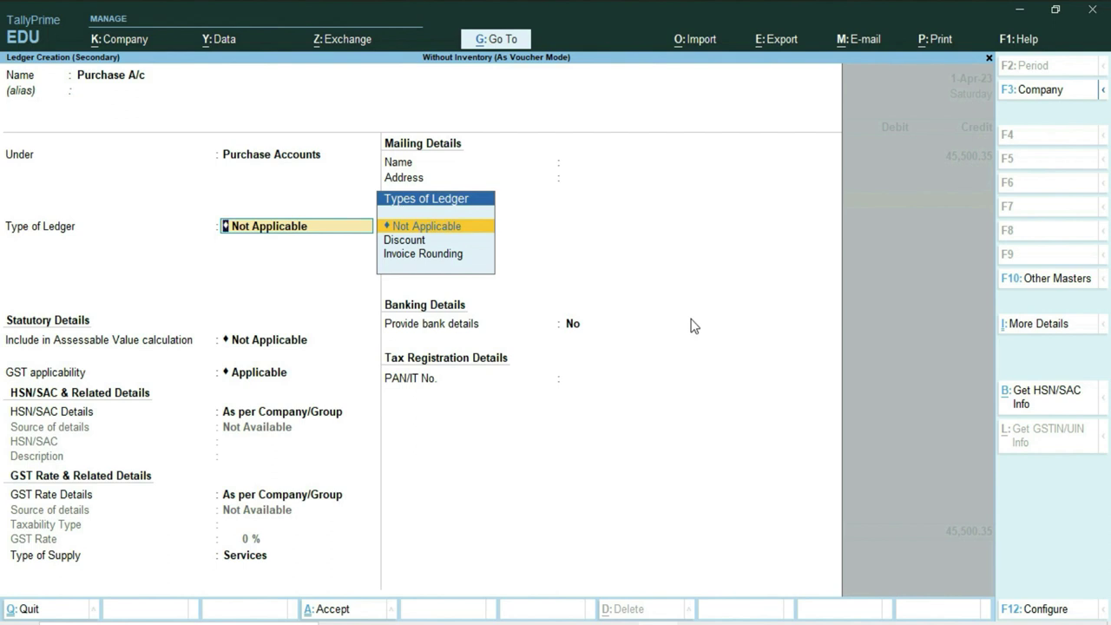
key(Return)
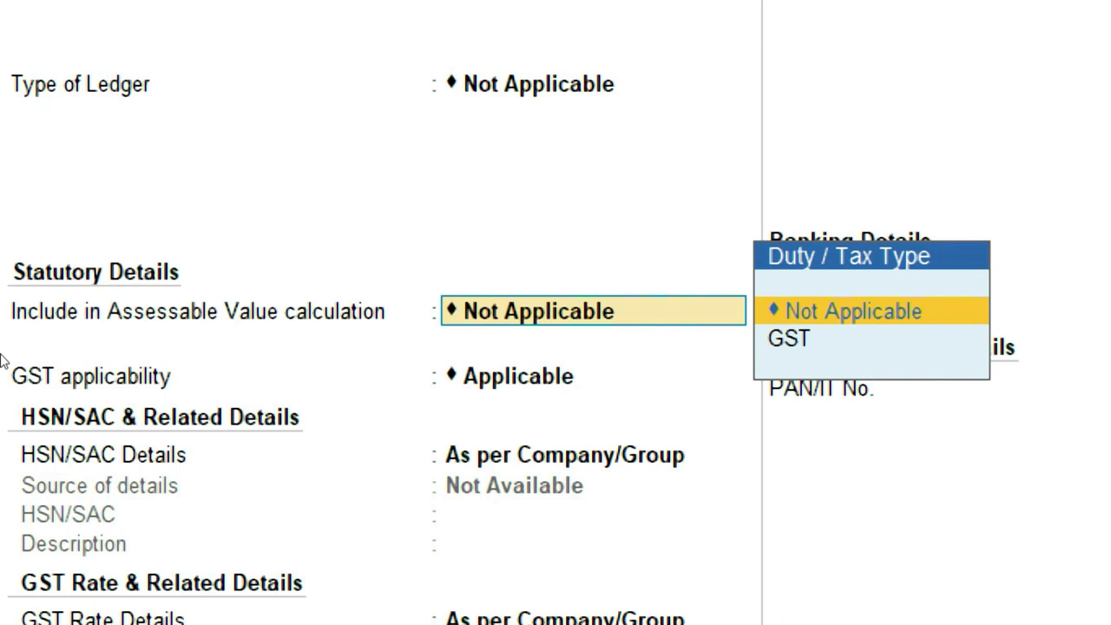
Include it in GST assessable value for Goods, calculated Based on Value, and save the ledger.
key(Down)
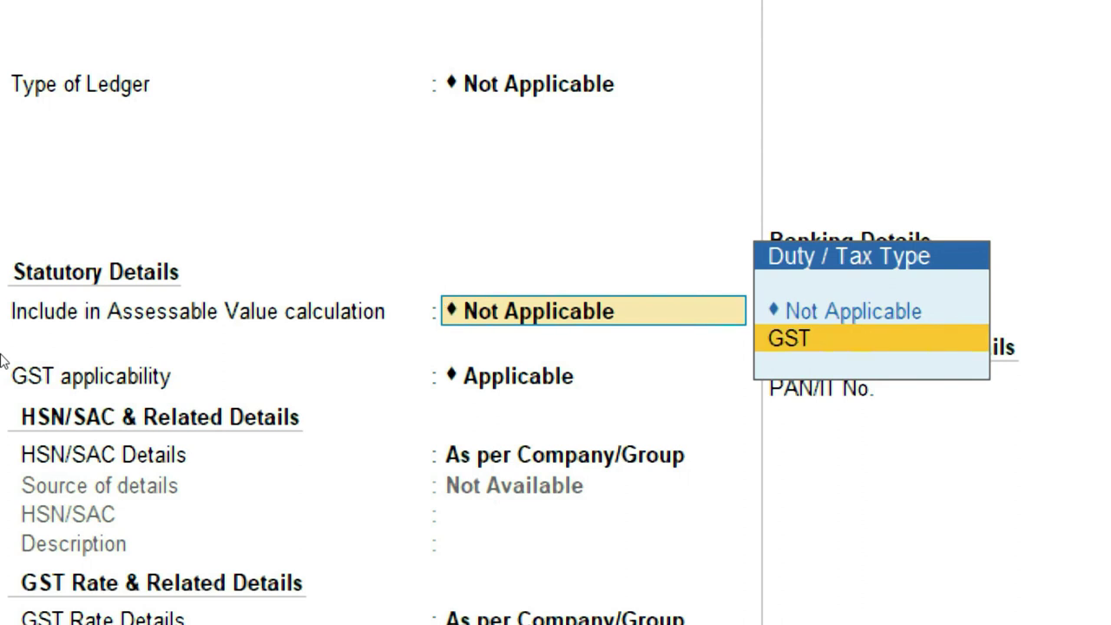
key(Return)
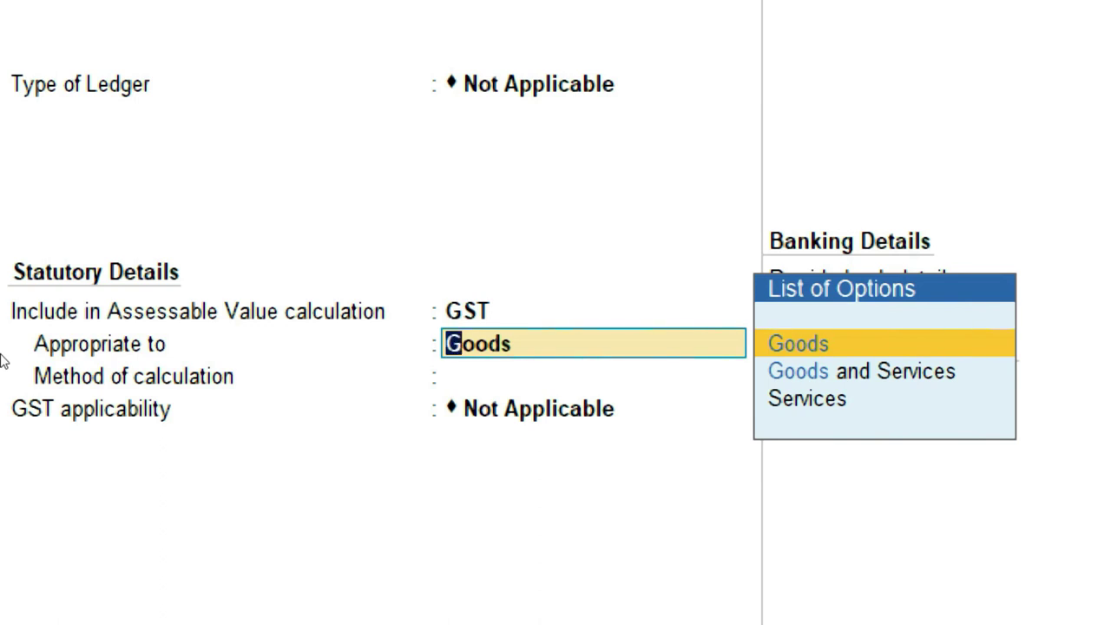
key(Return)
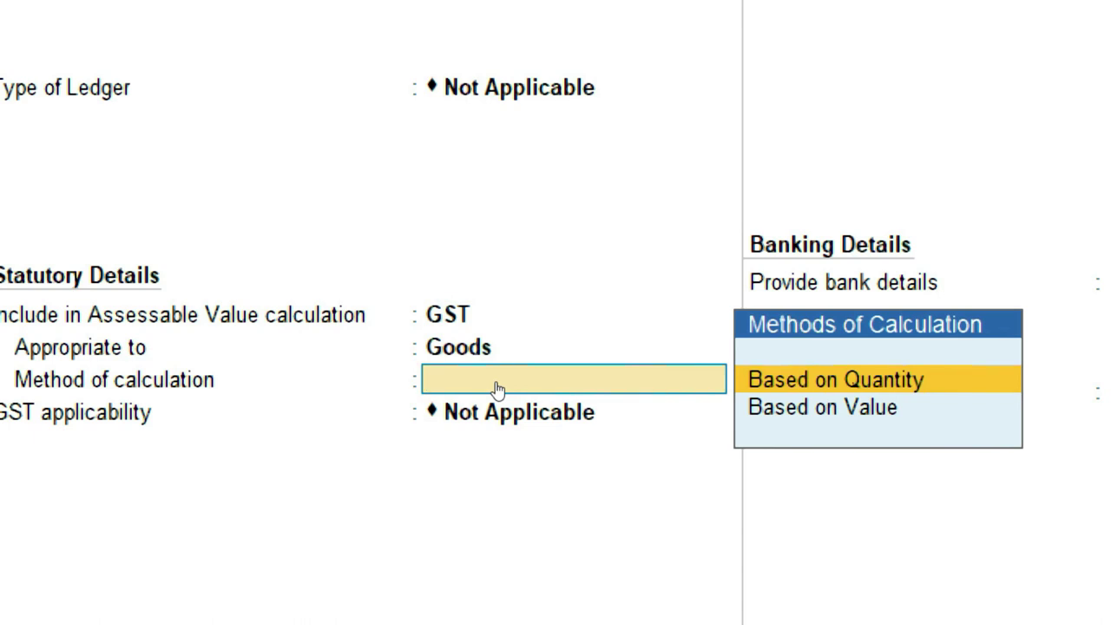
key(Down)
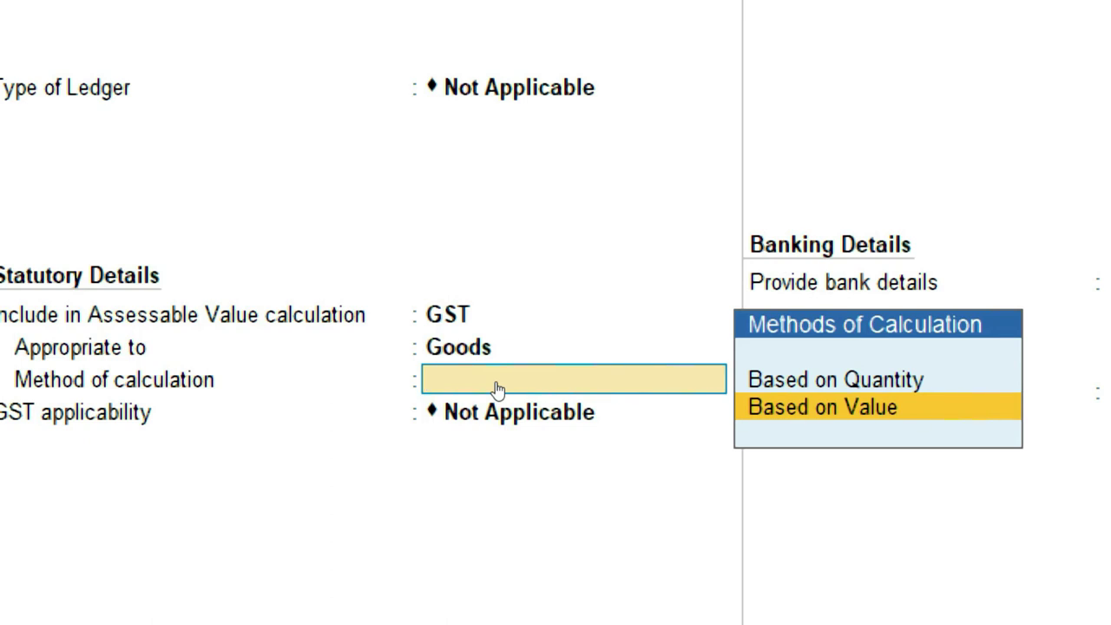
key(Return)
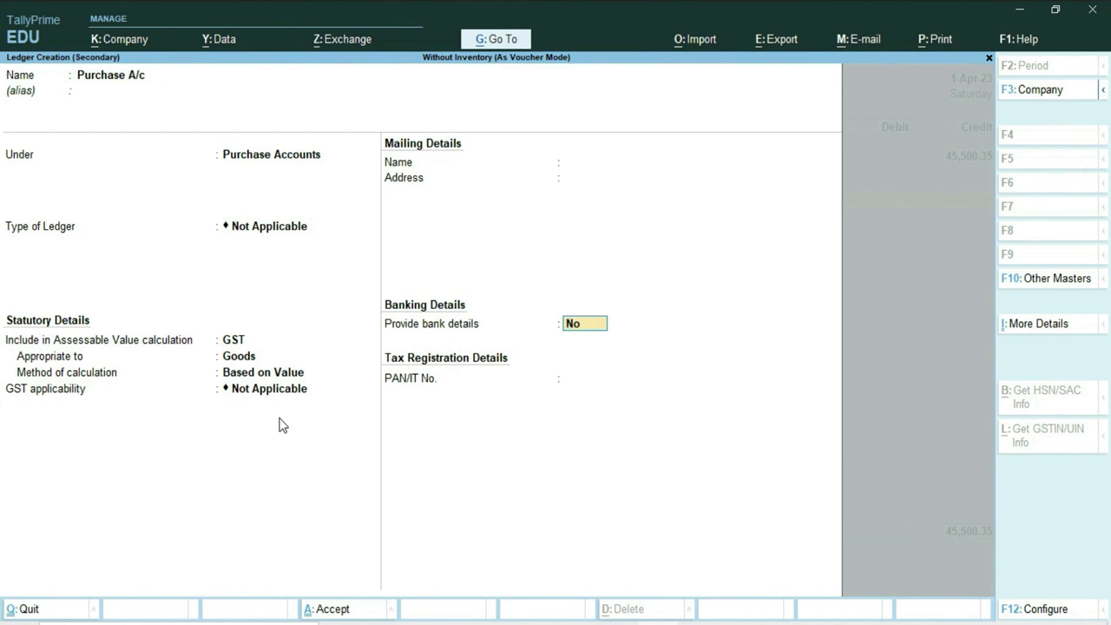
key(Return)
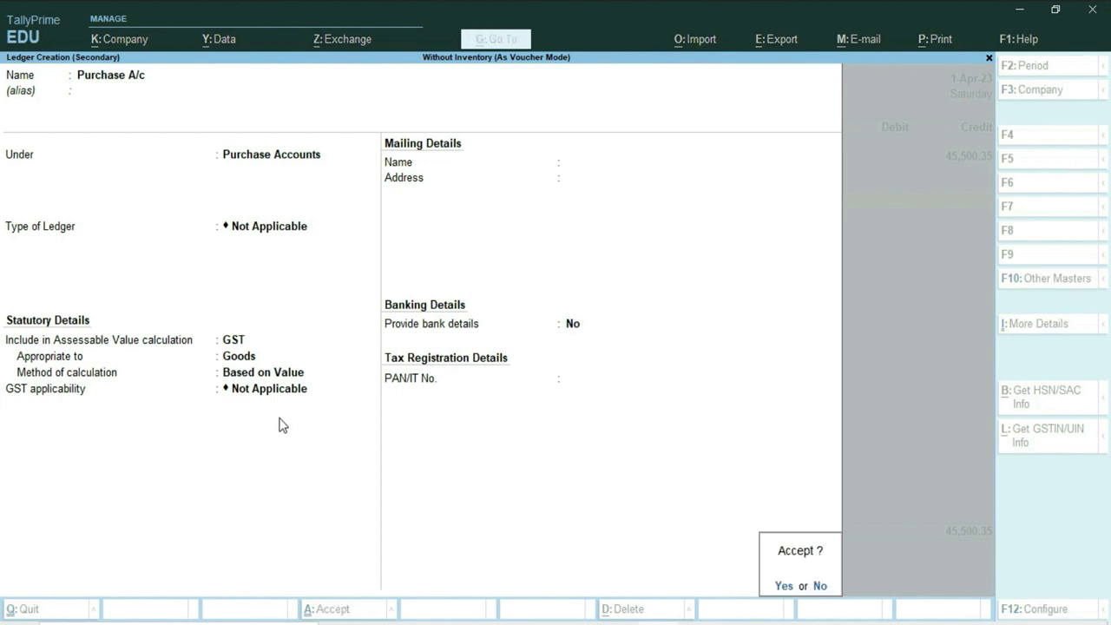
key(Return)
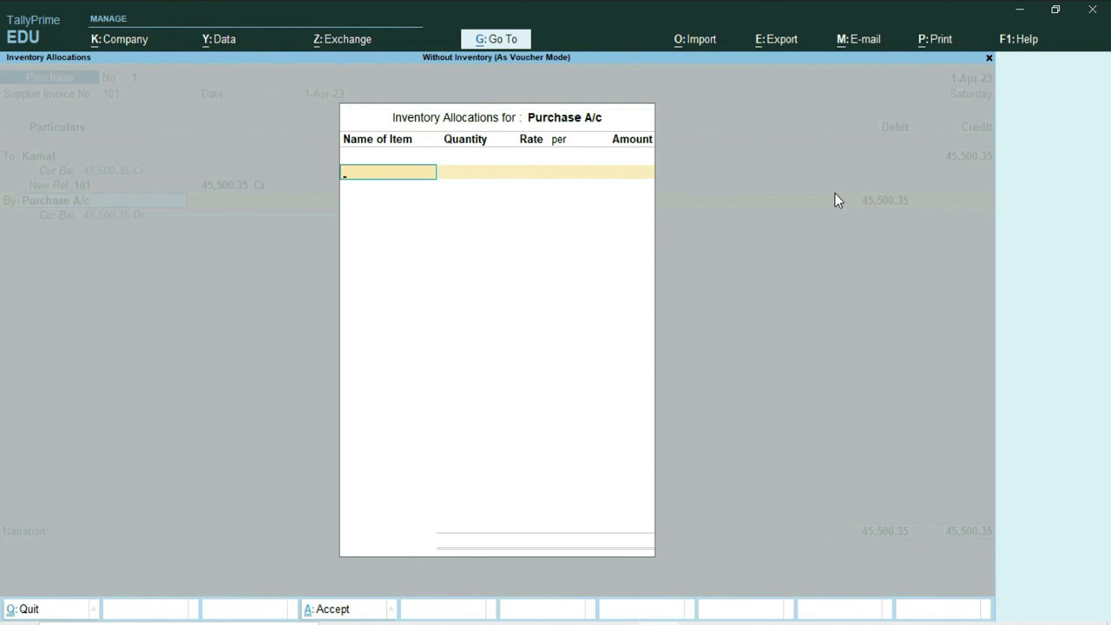
Skip inventory allocation so Purchase A/c takes the ₹45,500.35 debit and the voucher balances.
key(Escape)
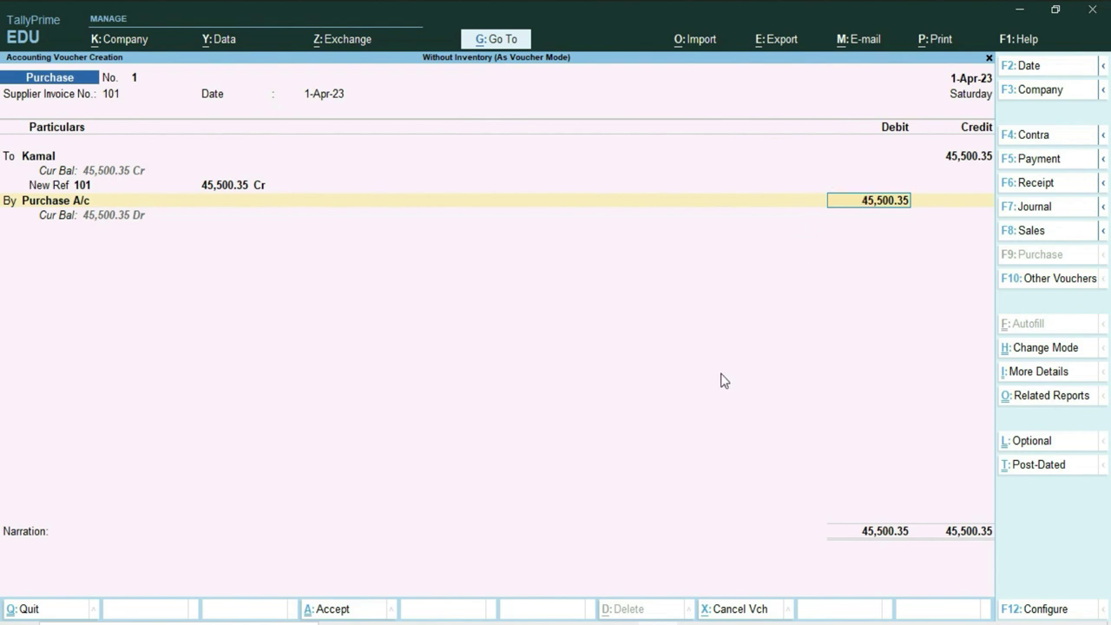
Check the 18% rate and 45500.35 amount in Word's question 1, then return to TallyPrime.
key(alt+Tab)
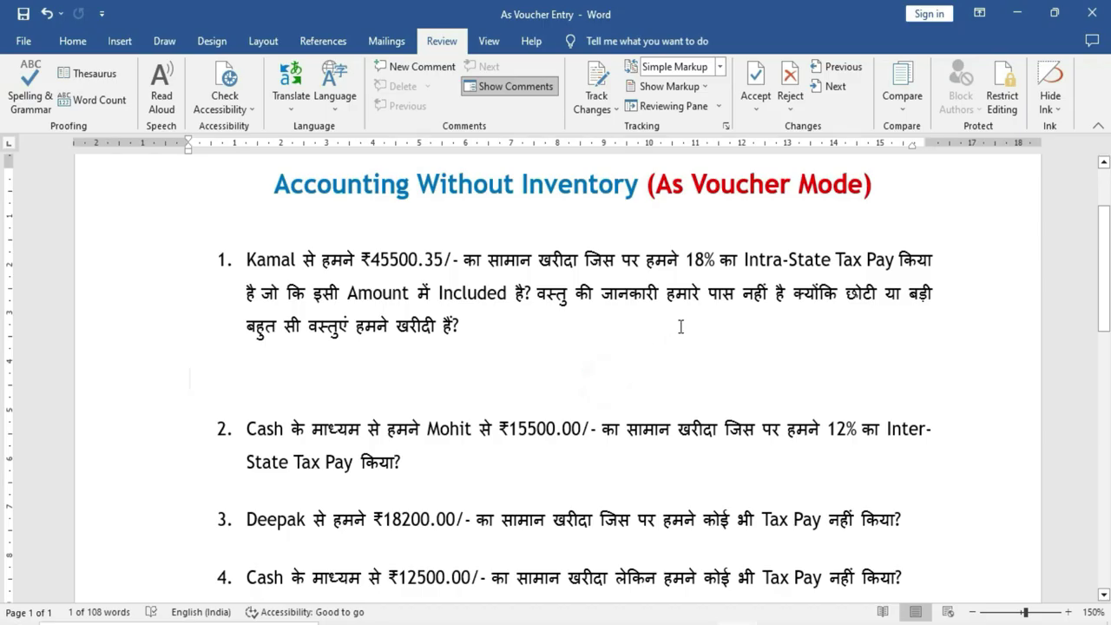
drag(685, 258, 715, 259)
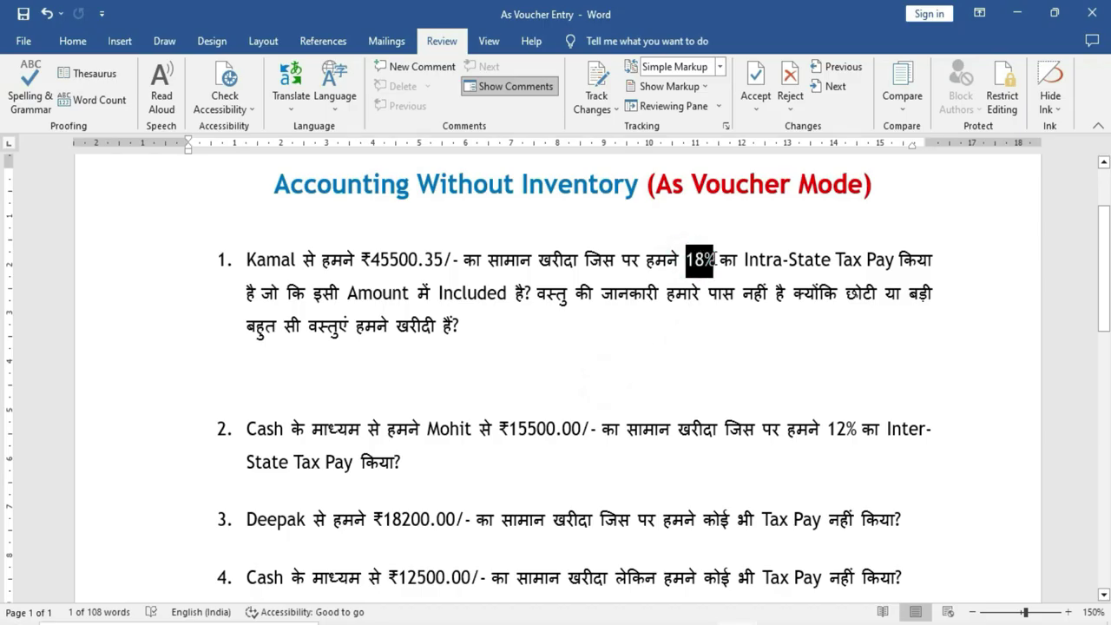
click(687, 356)
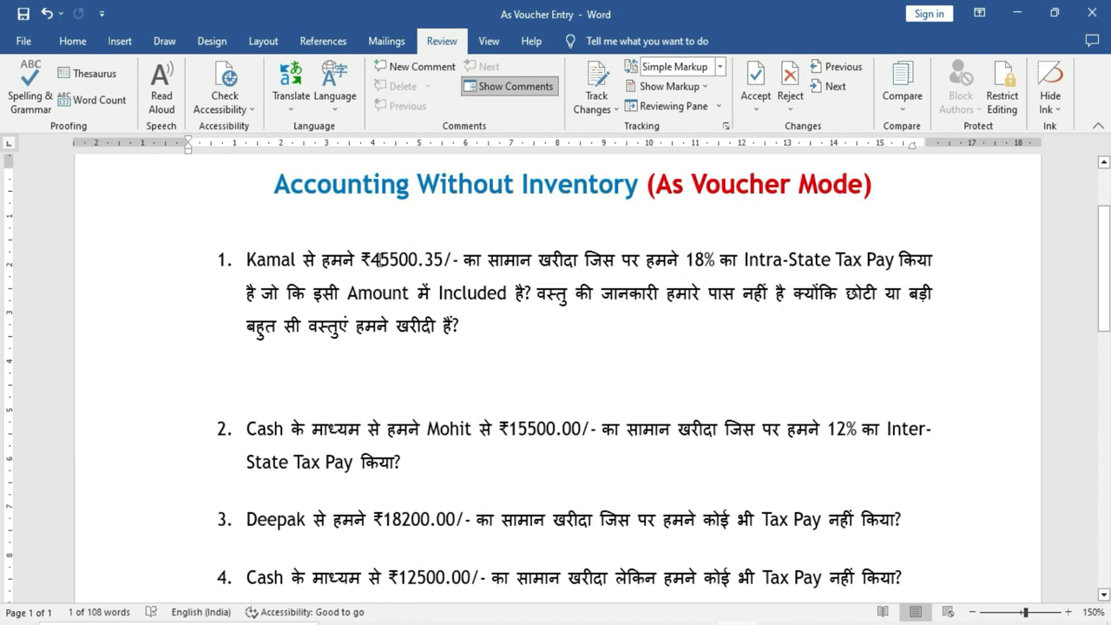
drag(371, 258, 442, 260)
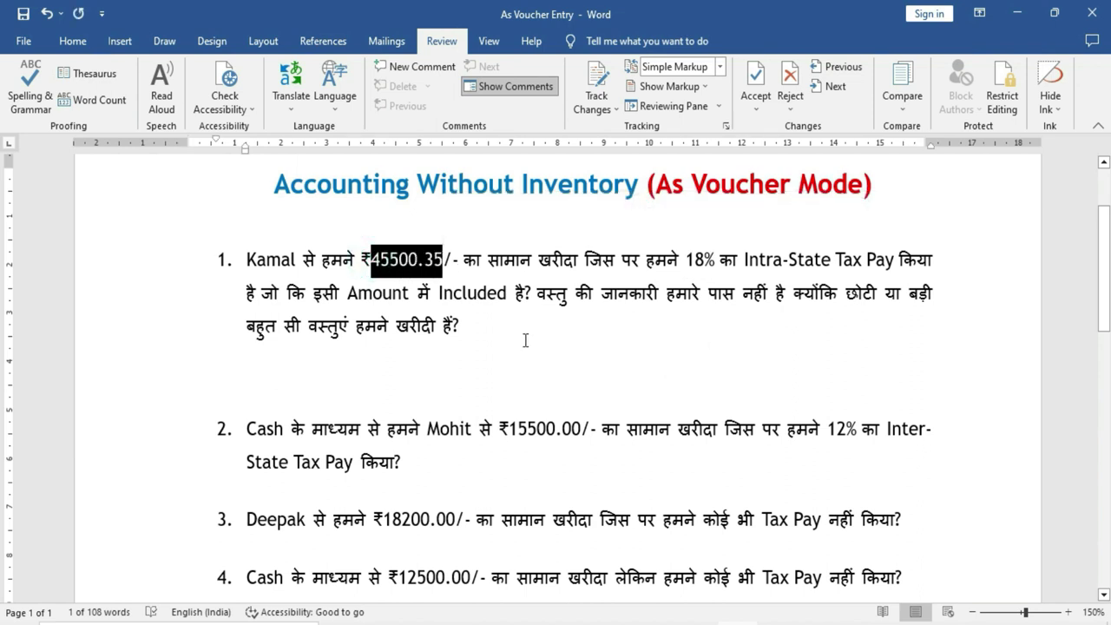
click(525, 340)
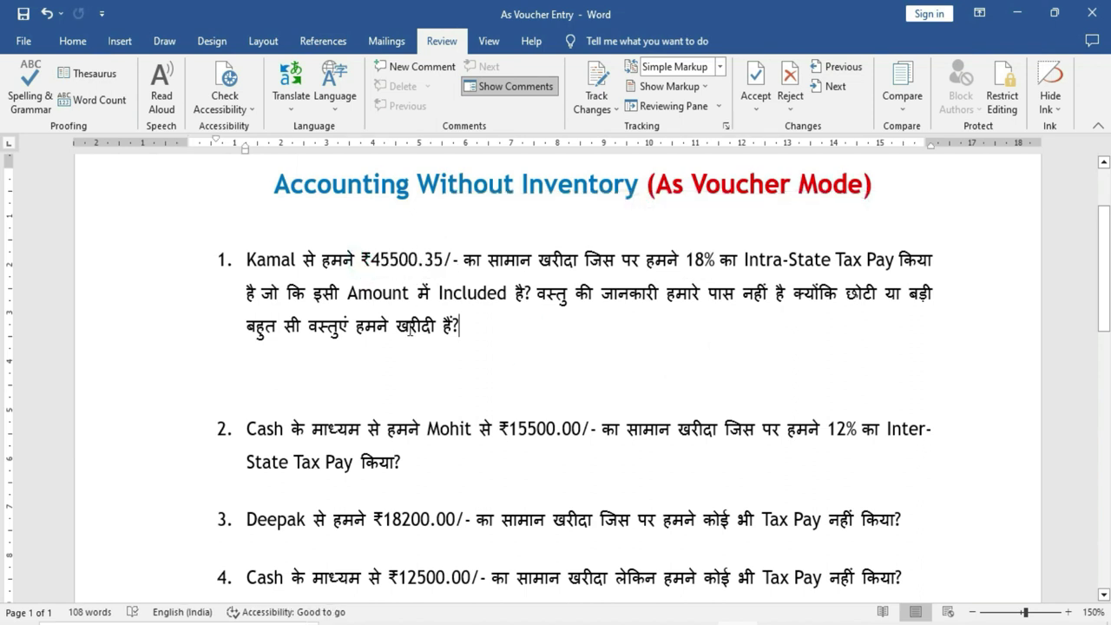
drag(372, 258, 441, 260)
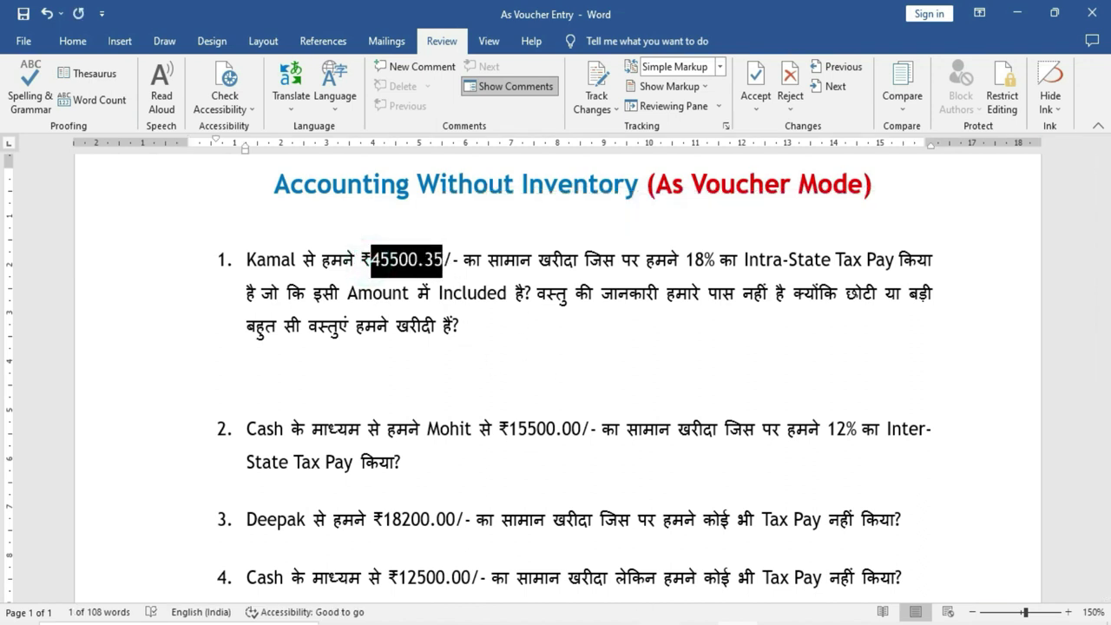
key(alt+Tab)
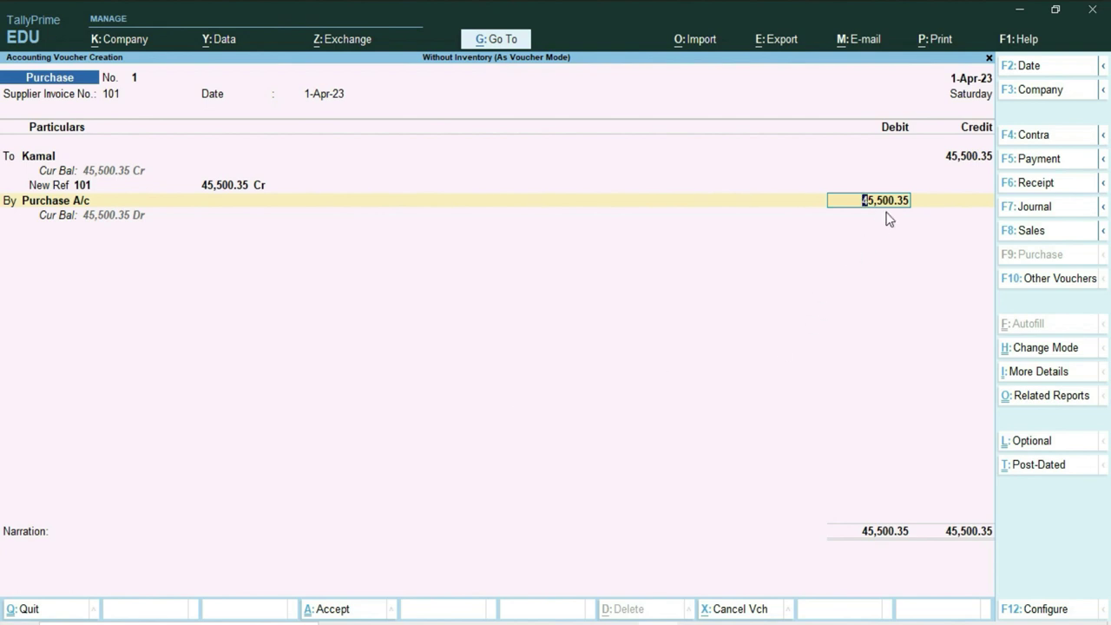
Calculate 45500.35*18% with the Alt+C calculator, entering 8,190.06 as the Purchase A/c debit.
key(alt+c)
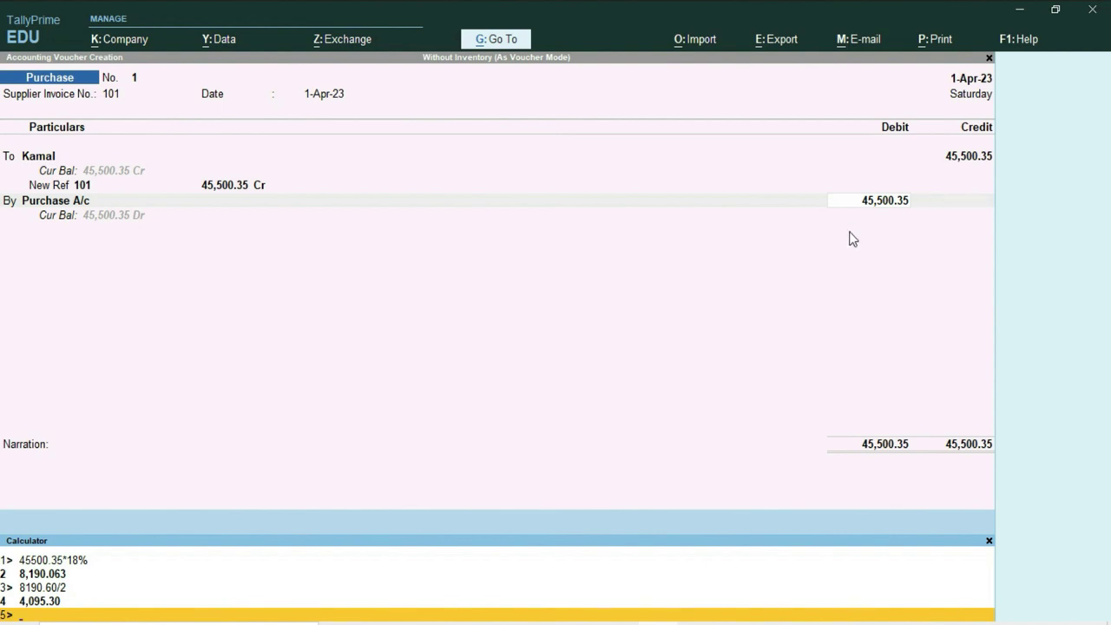
text(45500.35*18%)
key(Return)
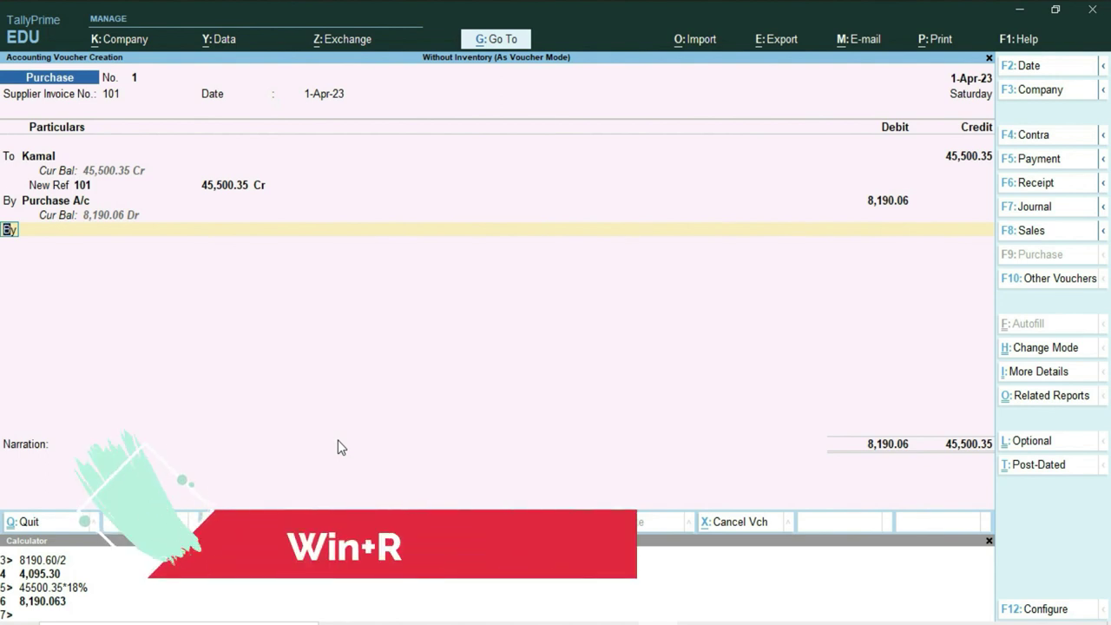
Launch Windows Calculator with Win+R and calc.
key(super+r)
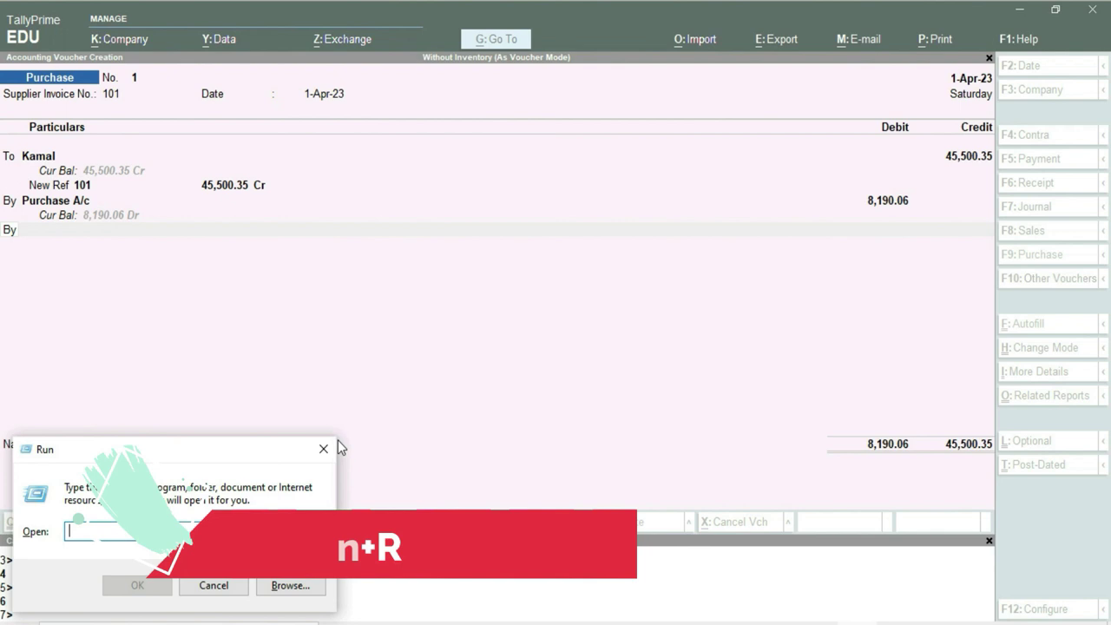
text(calc)
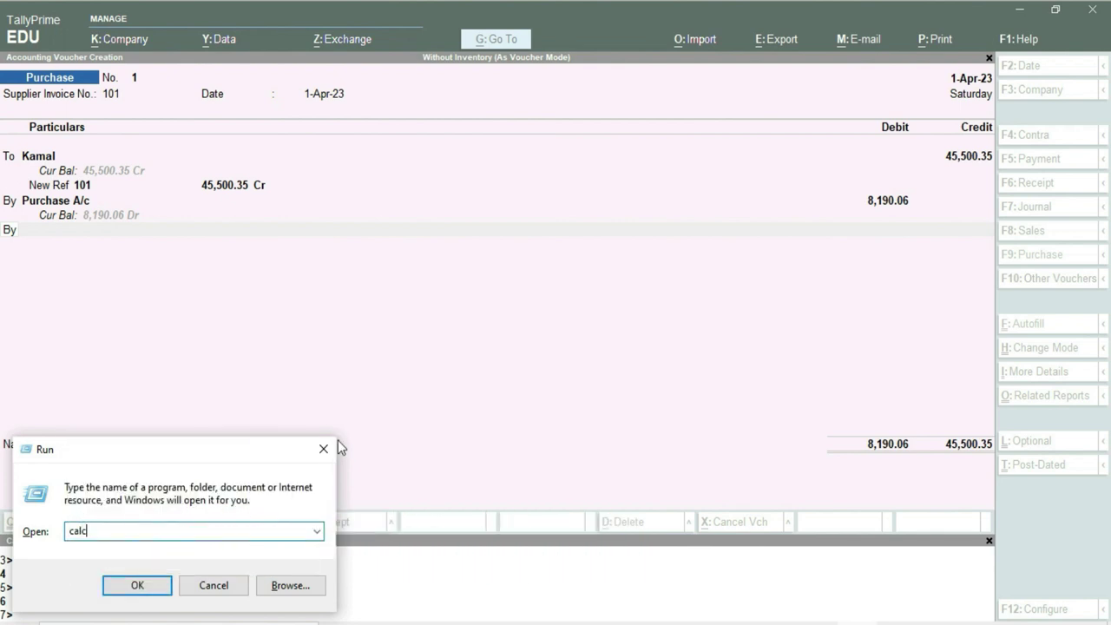
key(Return)
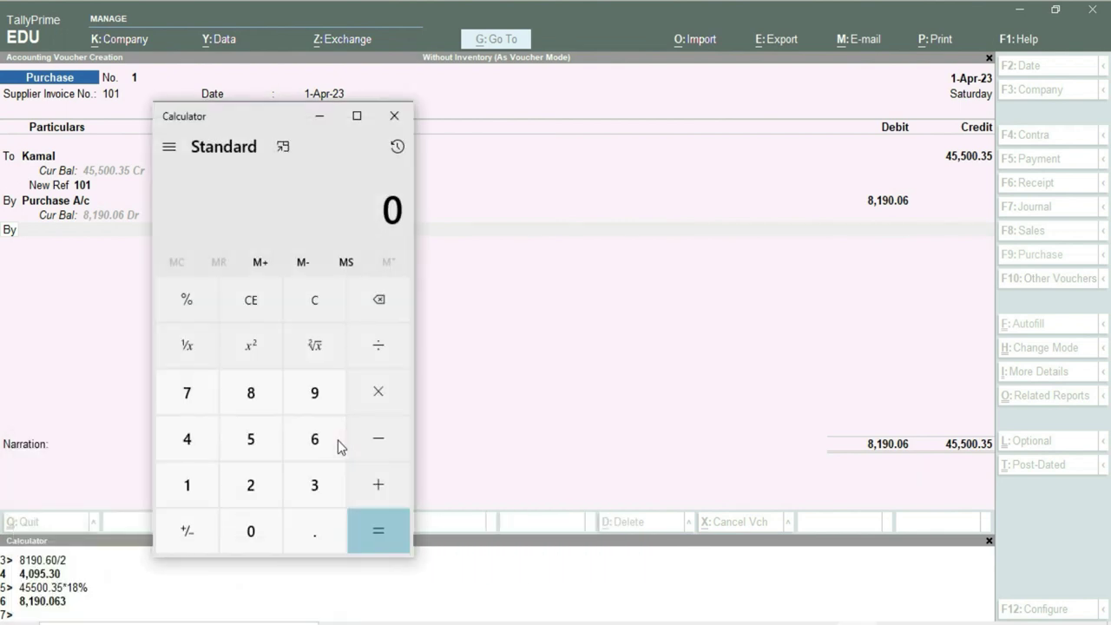
drag(242, 116, 341, 76)
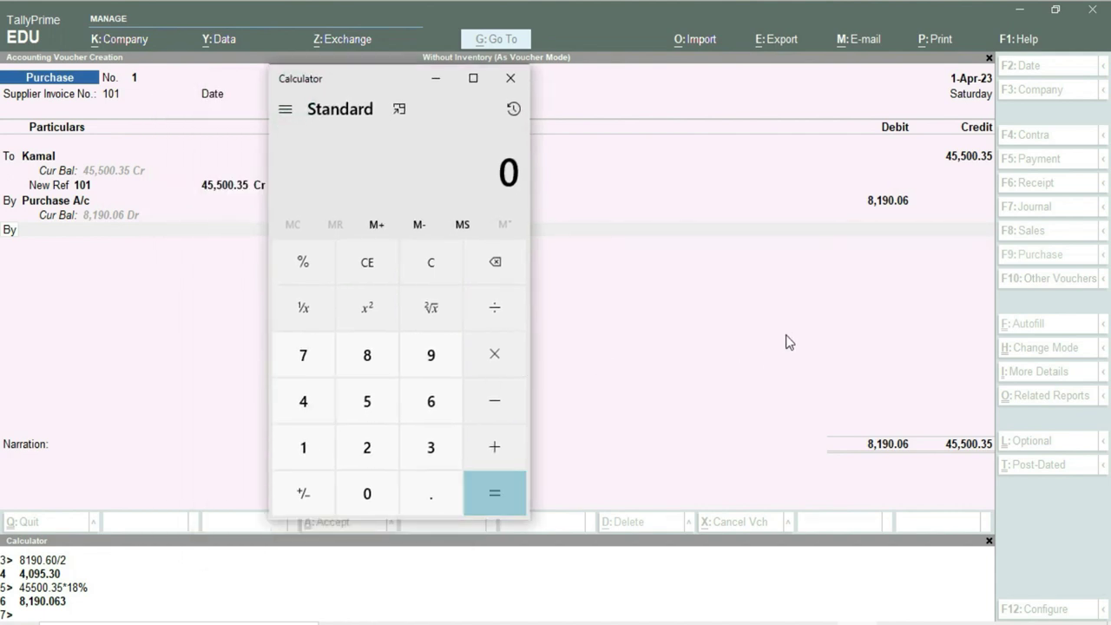
Compute 18% of 45,500.35, giving 8,190.063.
click(310, 406)
click(368, 405)
click(365, 403)
click(367, 492)
click(366, 493)
click(429, 495)
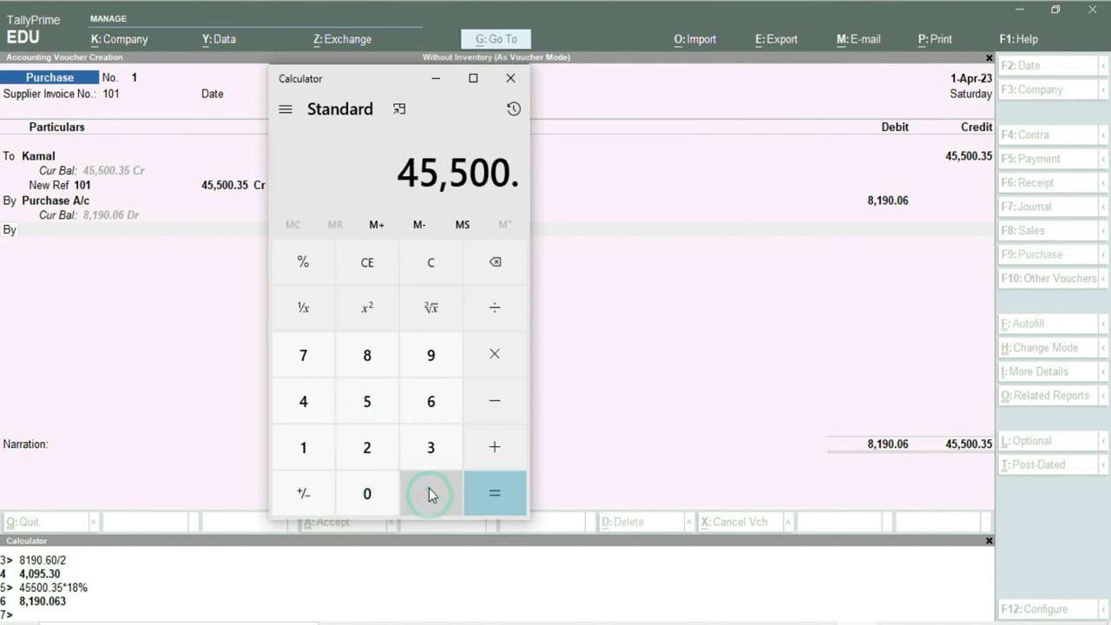
click(435, 453)
click(372, 404)
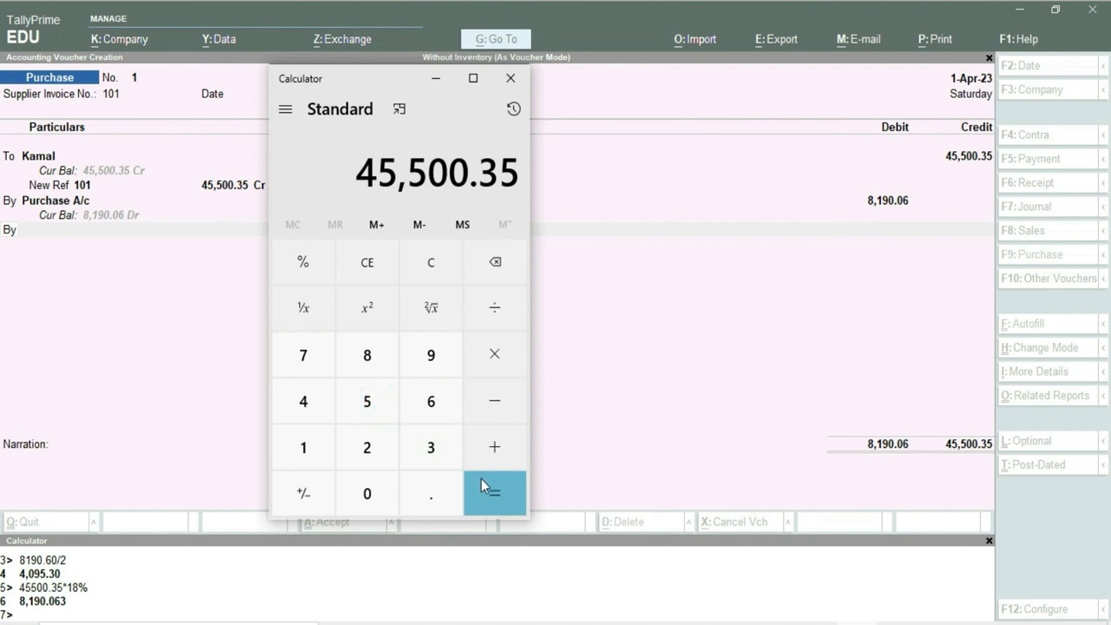
click(491, 357)
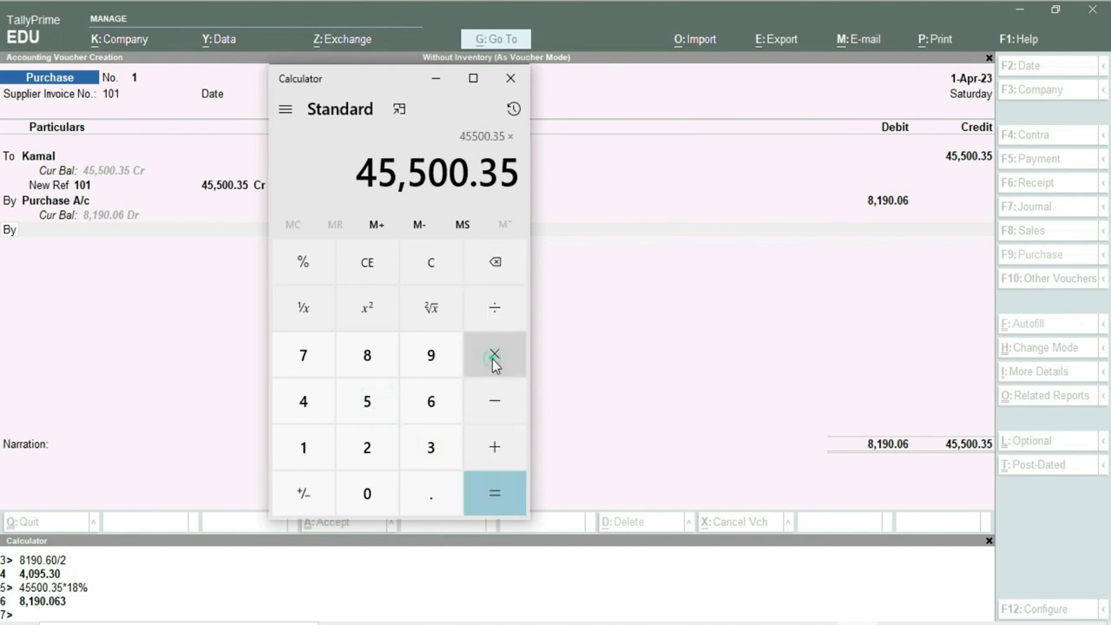
click(303, 453)
click(358, 360)
click(301, 265)
click(504, 496)
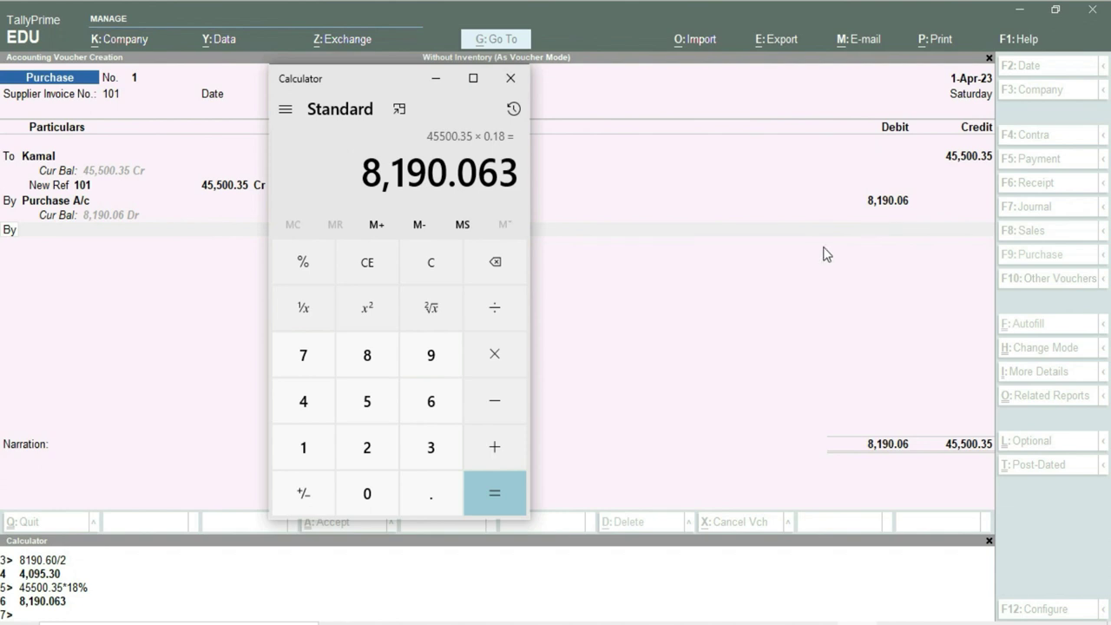
Compute 45,500.35 minus 8,190.06, giving 37,310.29.
click(496, 267)
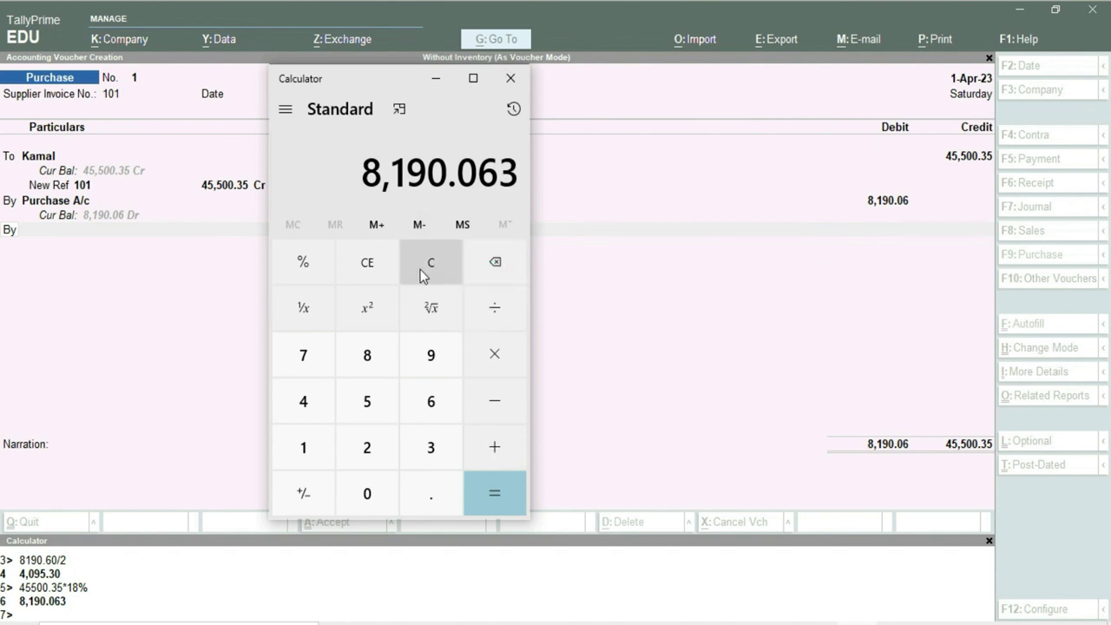
click(365, 276)
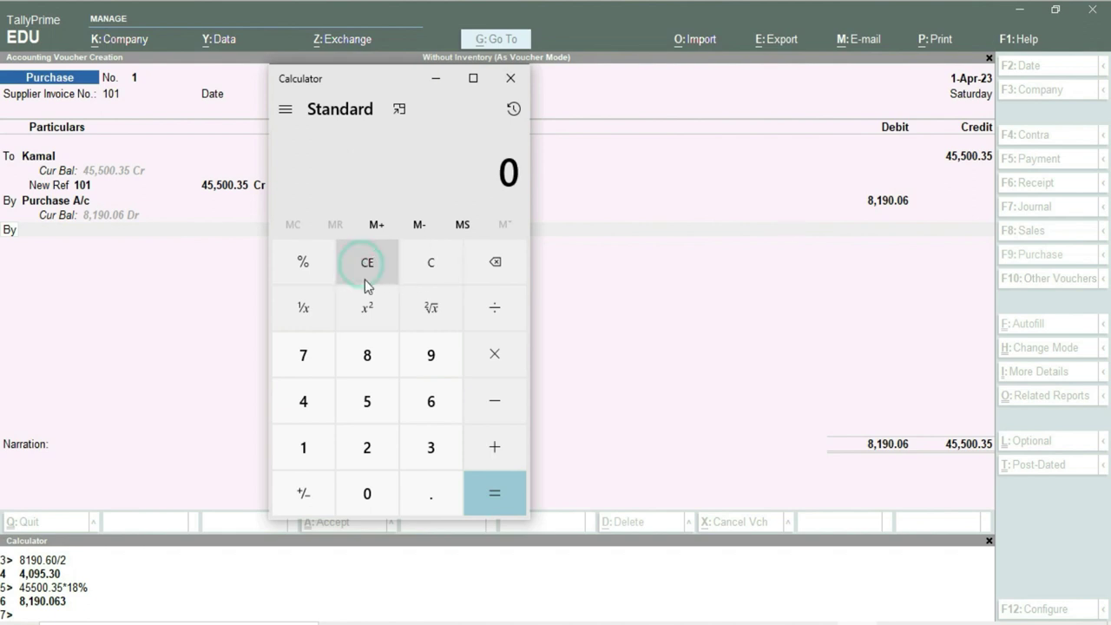
click(299, 401)
click(366, 400)
click(366, 399)
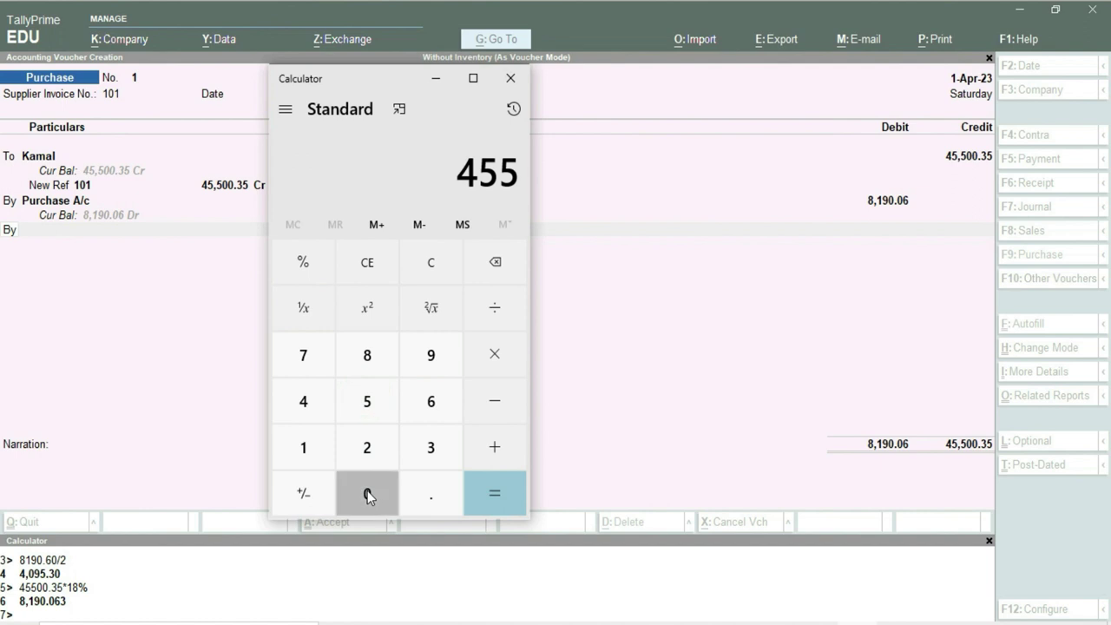
click(367, 492)
click(367, 491)
click(425, 492)
click(430, 453)
click(367, 402)
click(480, 401)
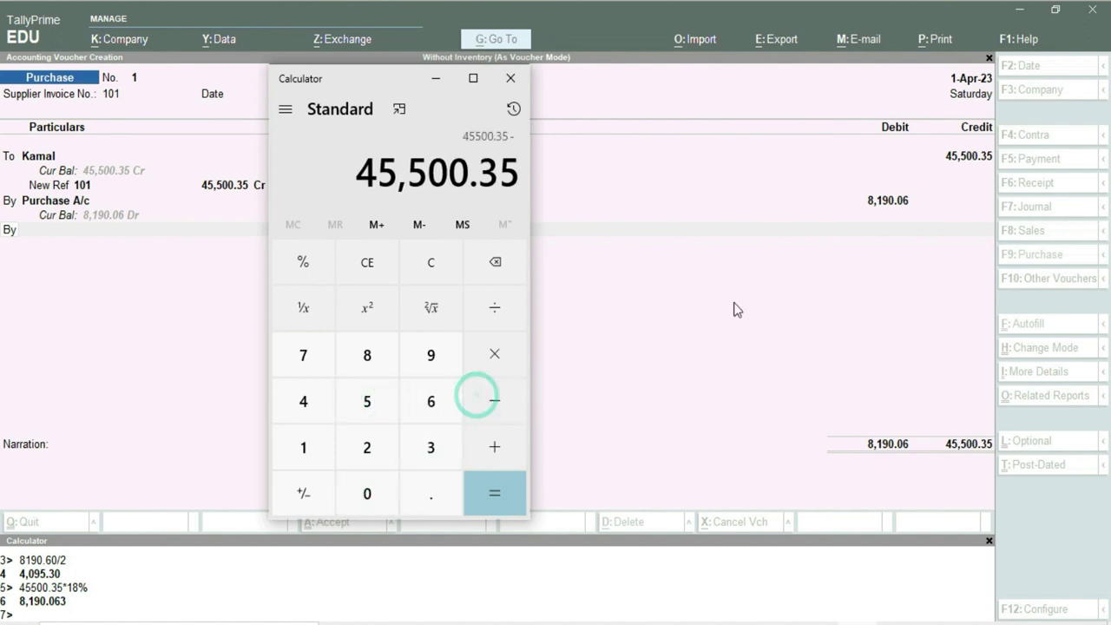
click(367, 360)
click(301, 449)
click(428, 353)
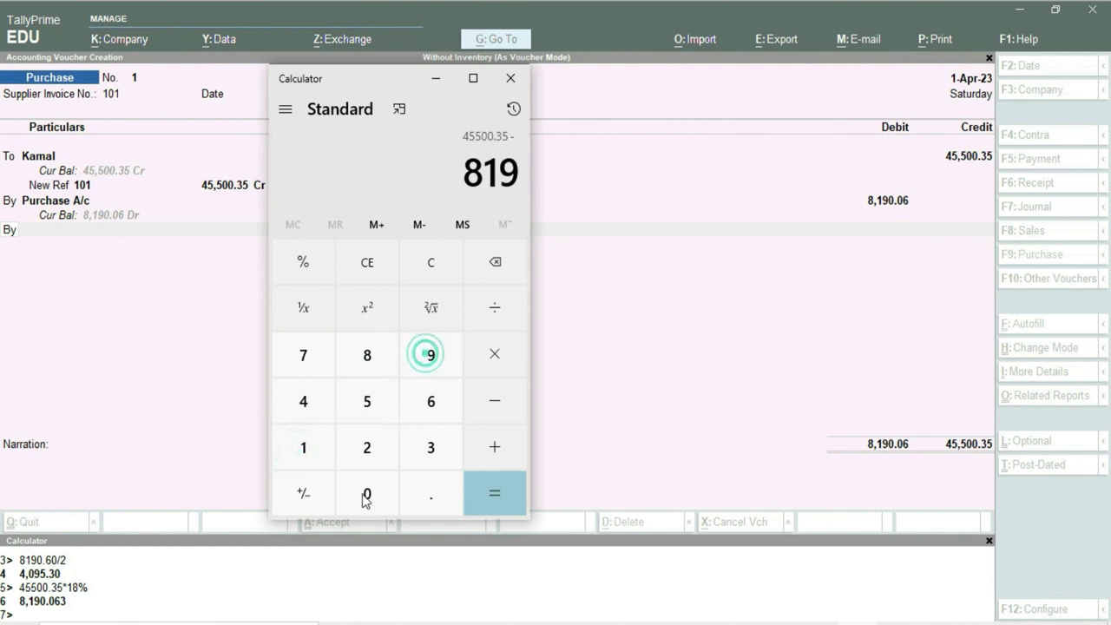
click(362, 500)
click(432, 497)
click(368, 498)
click(420, 408)
click(495, 491)
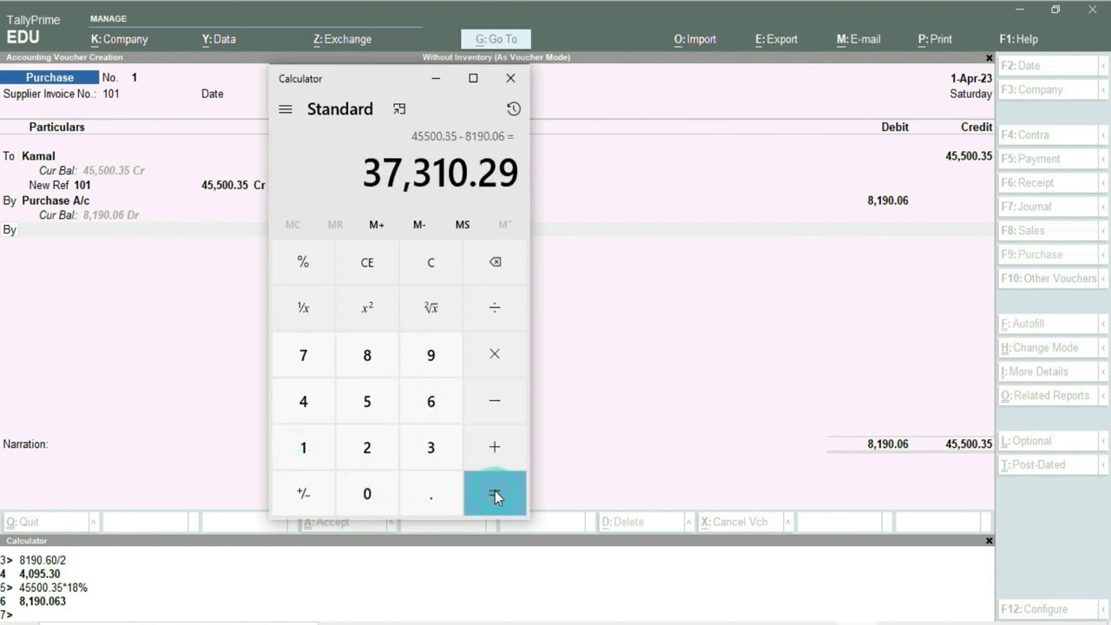
Select the 37,310.29 result for copying and return to the TallyPrime voucher.
drag(370, 80, 258, 81)
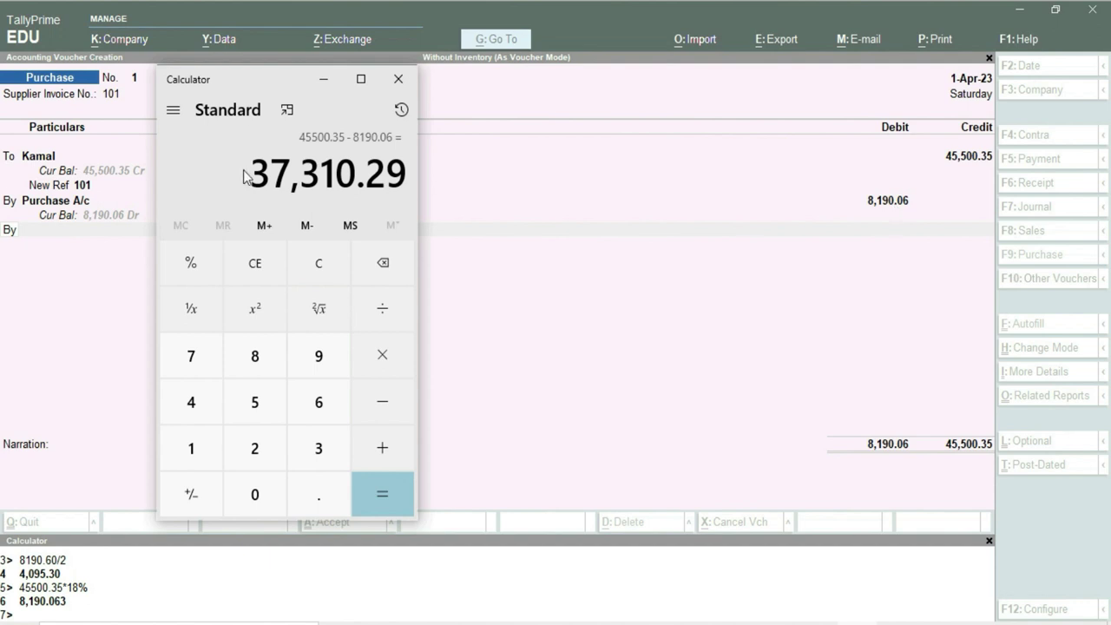
drag(253, 177, 408, 178)
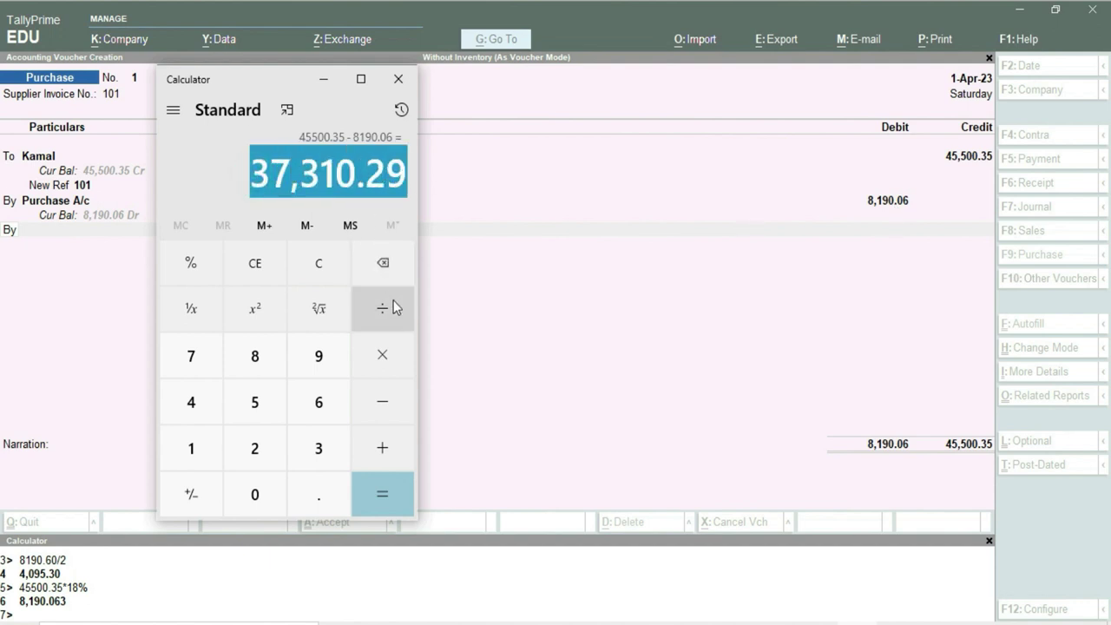
click(900, 355)
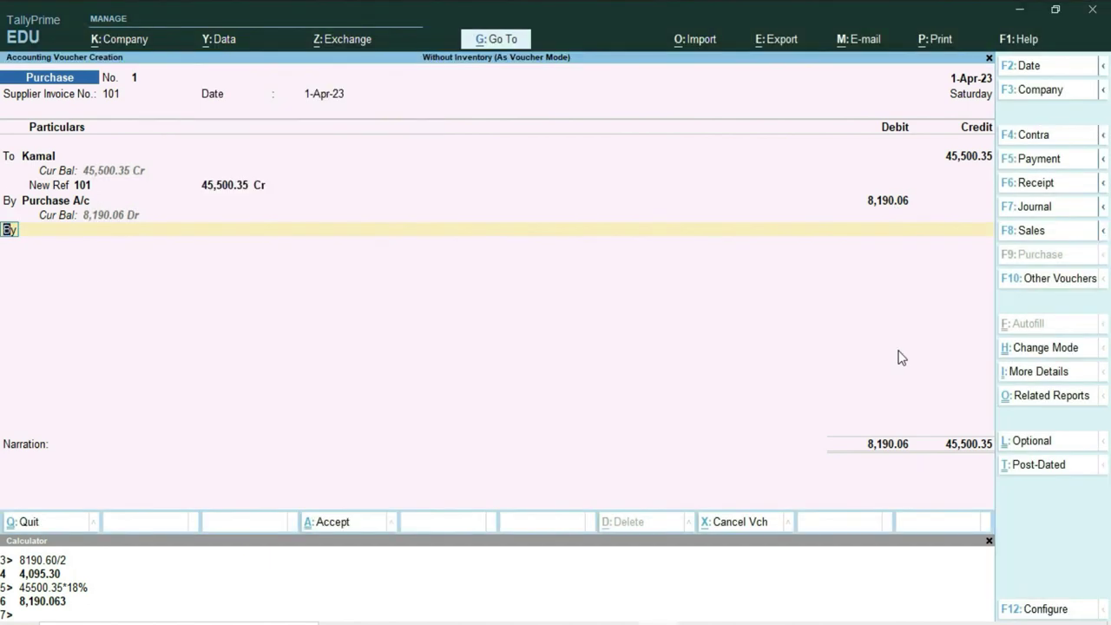
Change the Purchase A/c debit to 37,310.29 and move to the next By ledger line.
key(BackSpace)
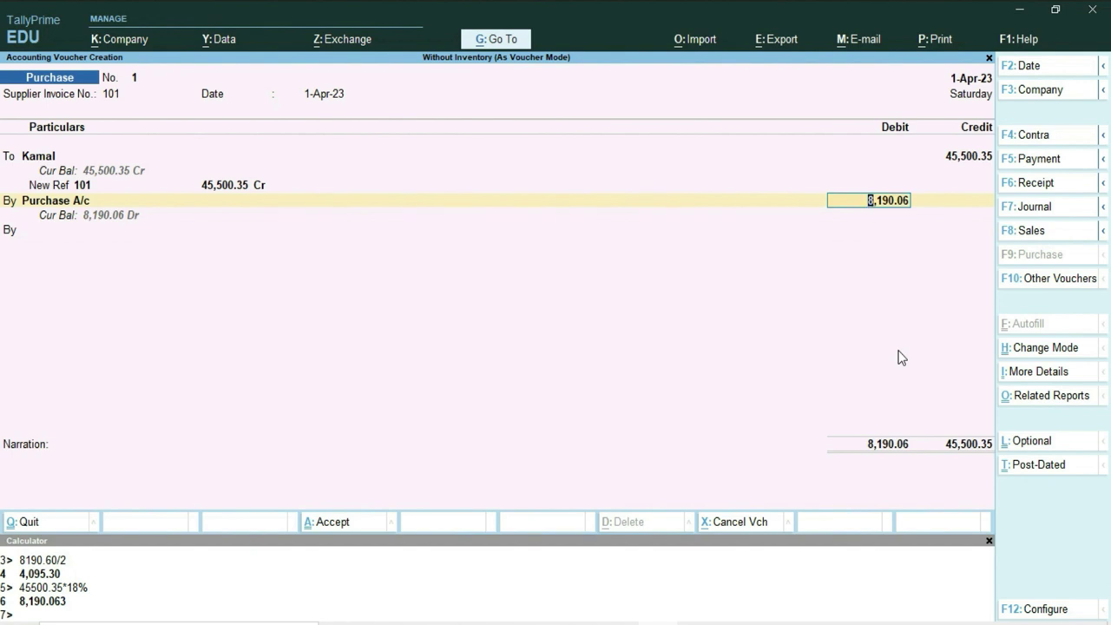
key(ctrl)
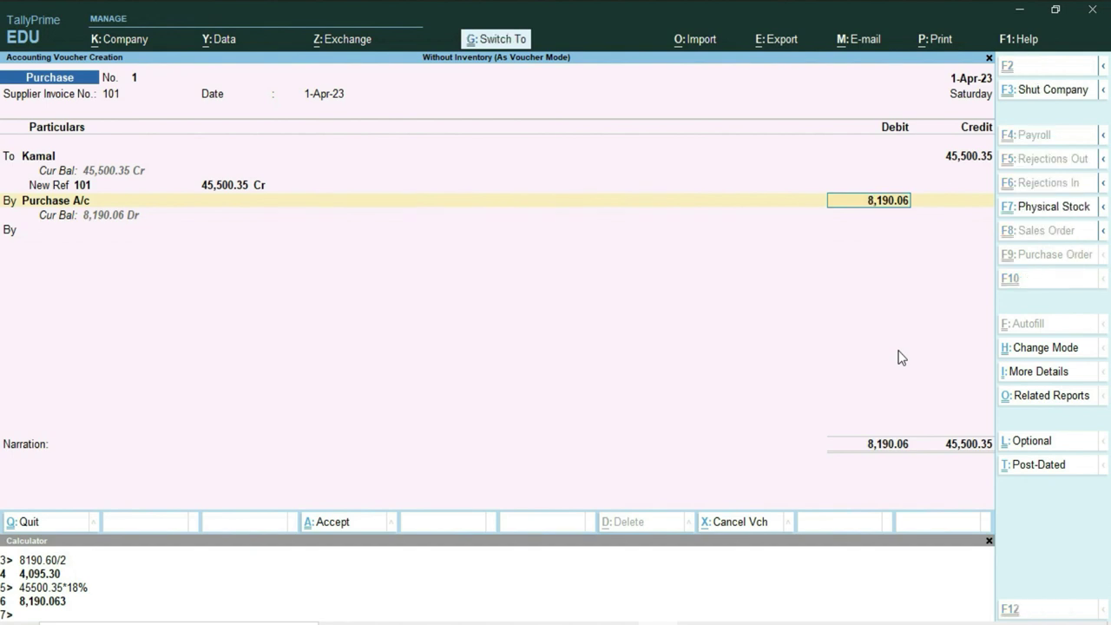
text(37310.29)
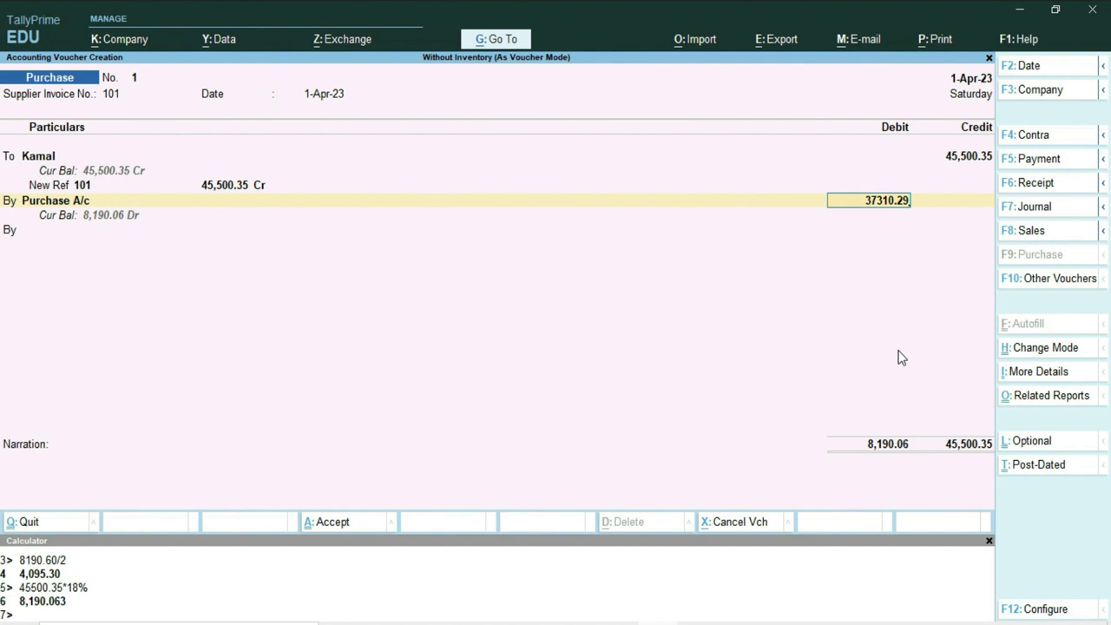
key(Return)
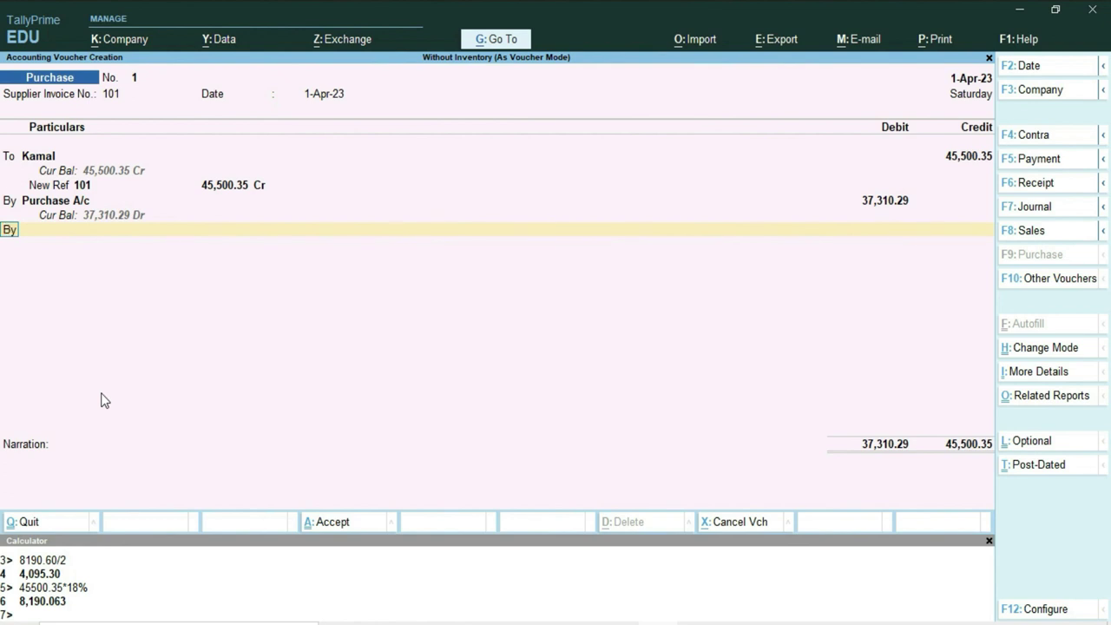
key(Return)
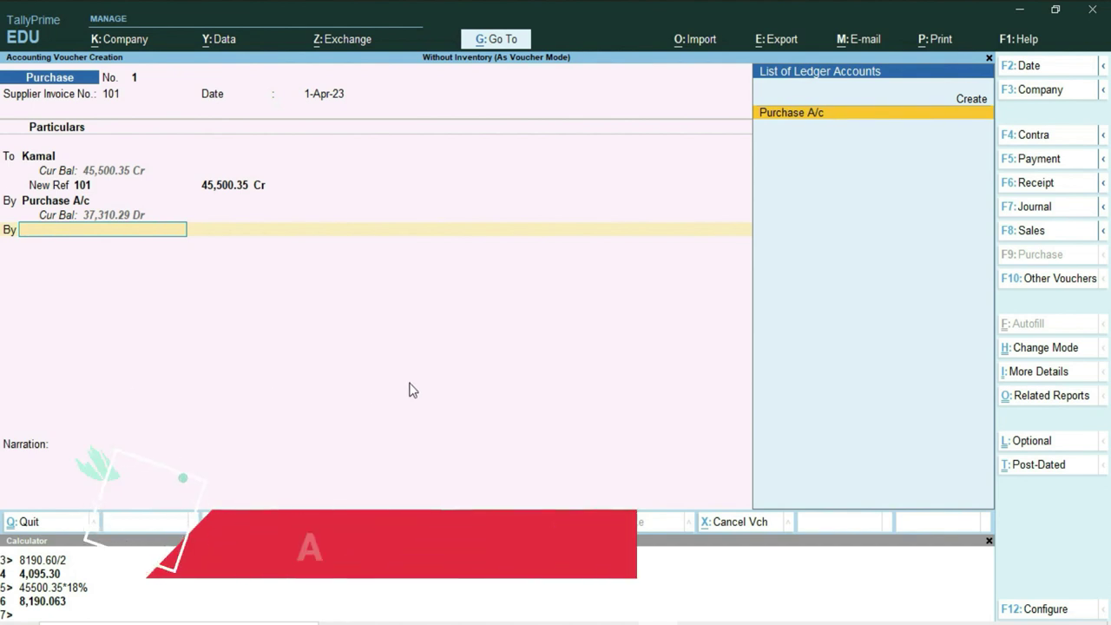
Create a ledger named Cgst under Duties & Taxes with GST as its type of duty/tax.
key(alt)
key(alt+c)
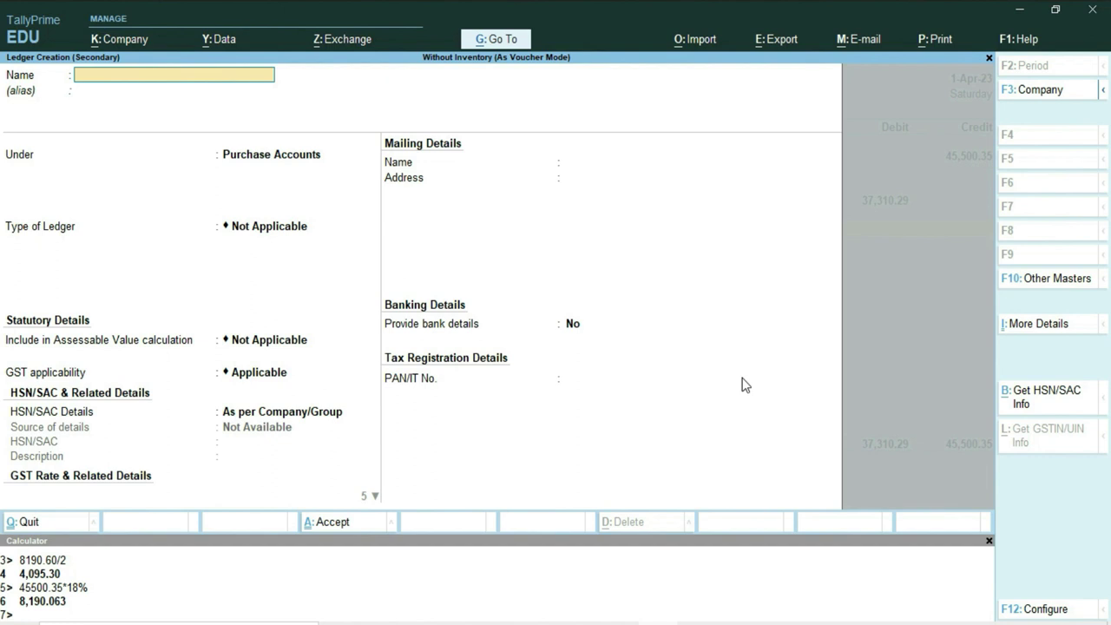
text(Cgst)
key(Return)
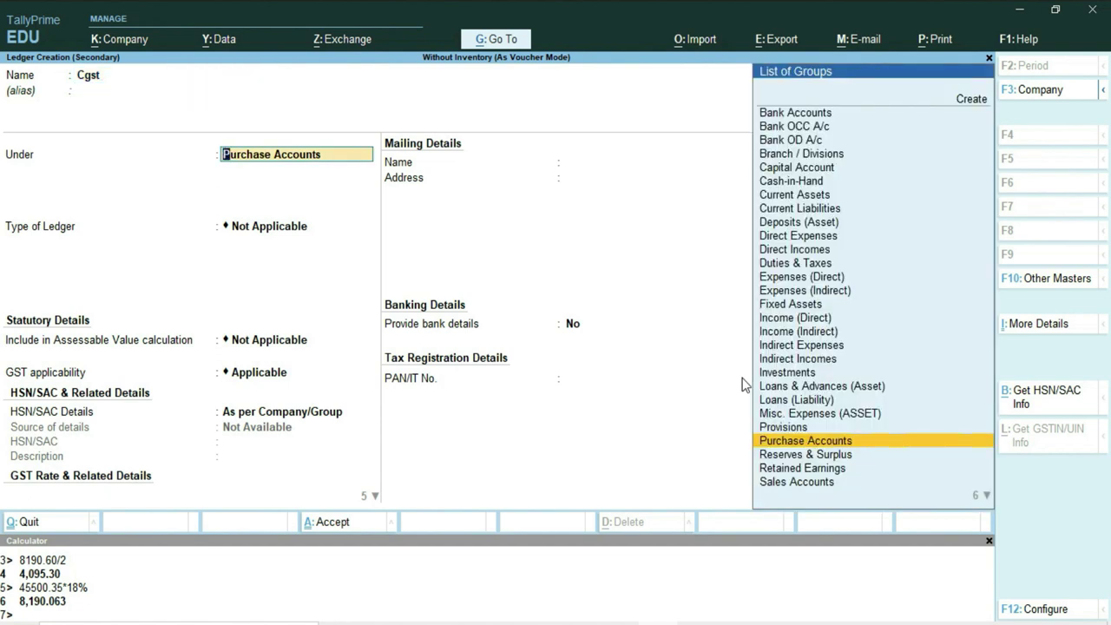
text(D)
key(Down)
key(Down)
key(Down)
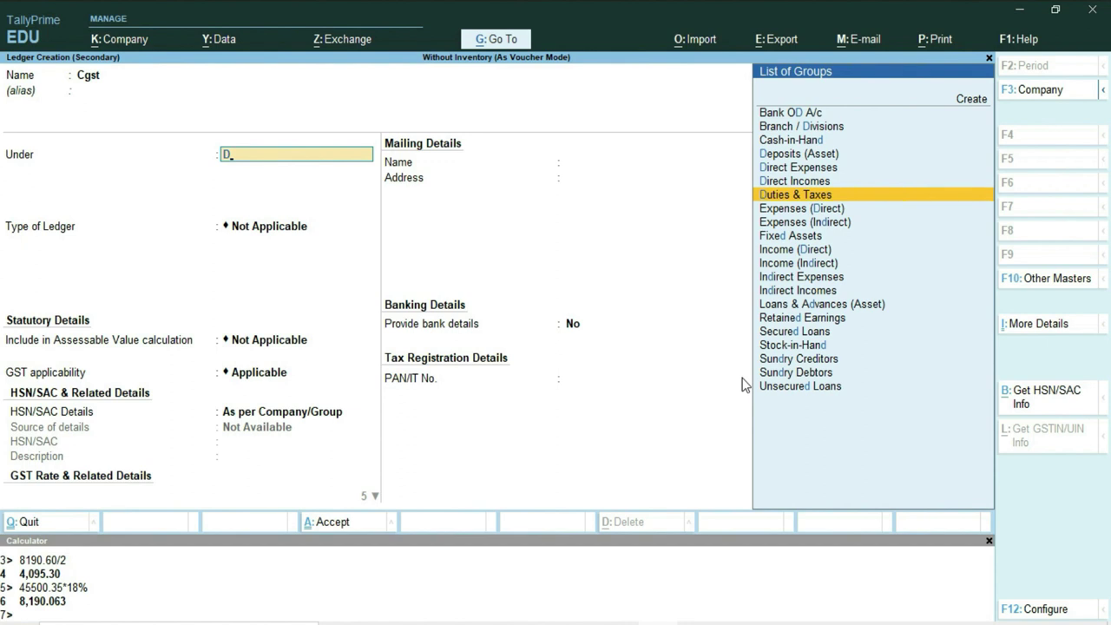
key(Return)
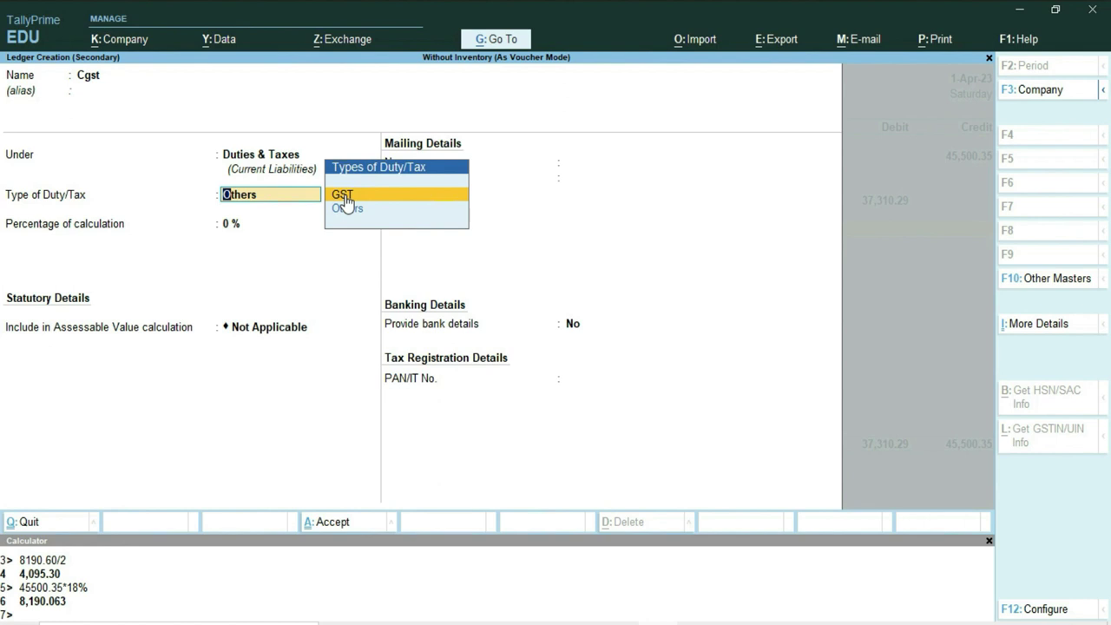
click(343, 195)
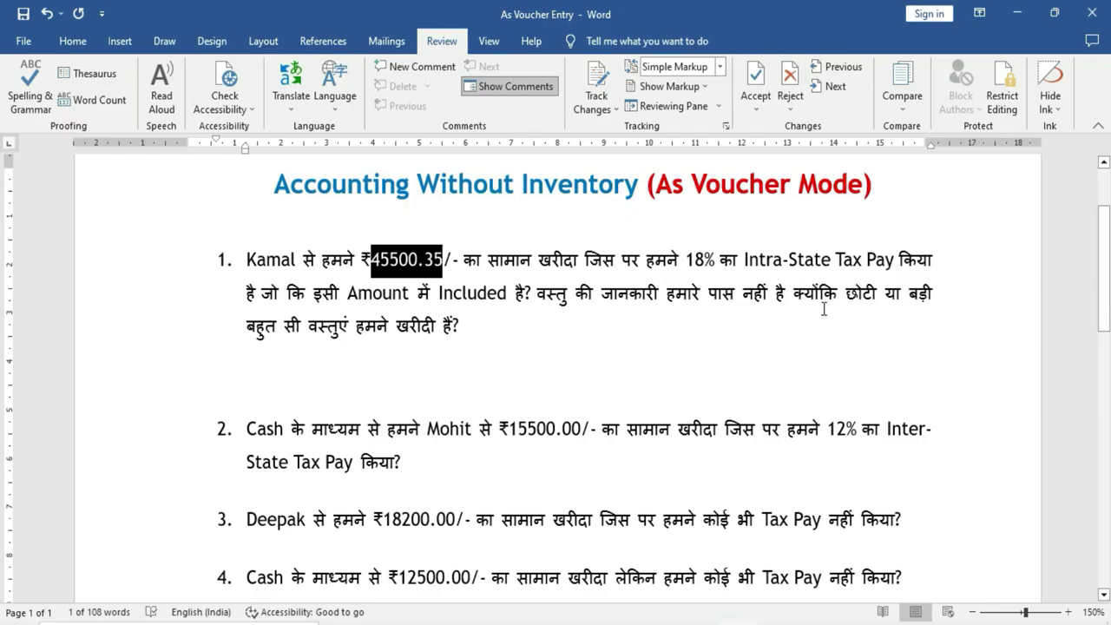
Underline the 18% rate in question 1 in red ink.
click(698, 262)
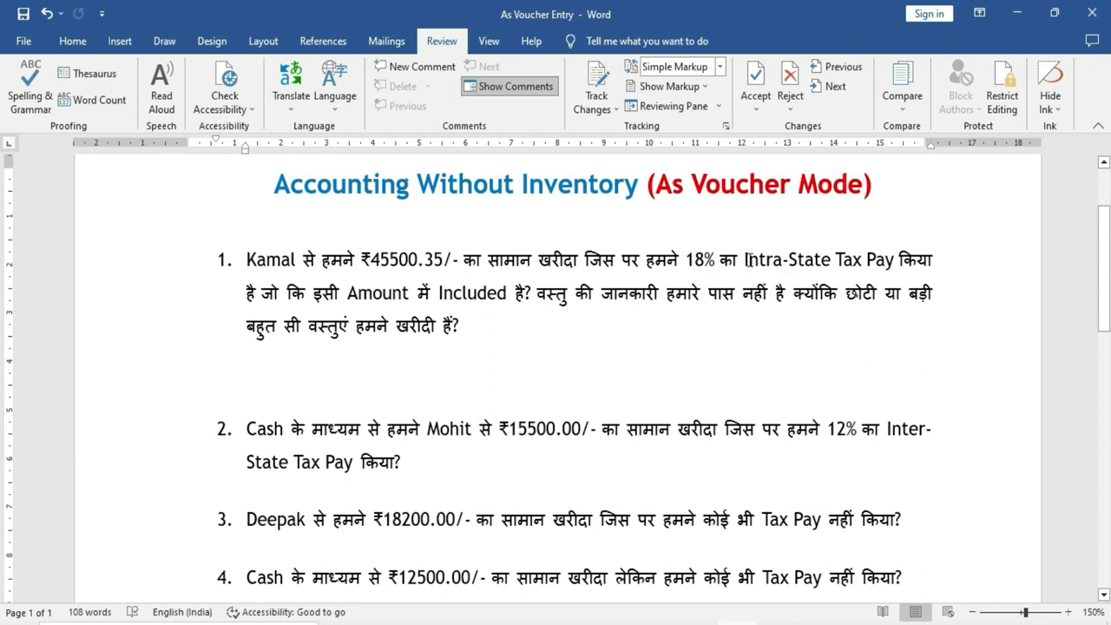
drag(744, 260, 896, 263)
click(690, 262)
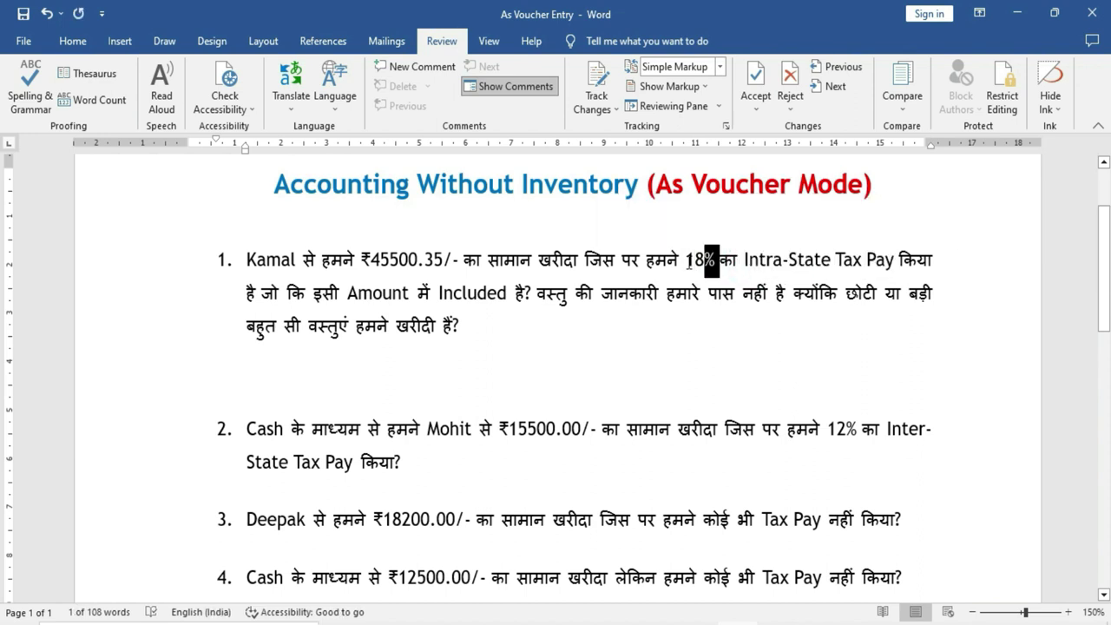
drag(685, 260, 738, 270)
click(709, 328)
Handwrite 'CGST 9%, 9 SGST' below question 1 and circle the 18% rate.
drag(701, 335, 705, 386)
drag(740, 338, 723, 388)
click(761, 370)
drag(543, 349, 580, 390)
drag(587, 348, 607, 376)
drag(642, 339, 629, 377)
drag(643, 340, 689, 325)
drag(679, 330, 673, 381)
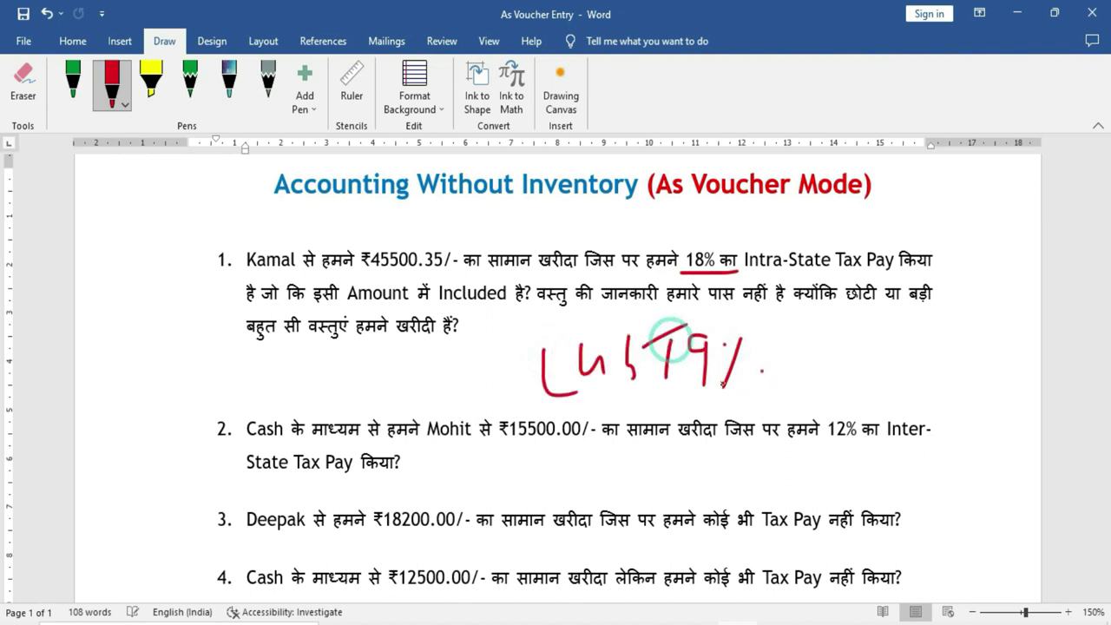
drag(844, 340, 836, 401)
mouse_move(897, 340)
mouse_down()
mouse_move(890, 392)
mouse_move(946, 379)
mouse_move(961, 403)
mouse_up()
drag(994, 343, 981, 398)
drag(998, 355, 1024, 341)
drag(1014, 347, 1011, 394)
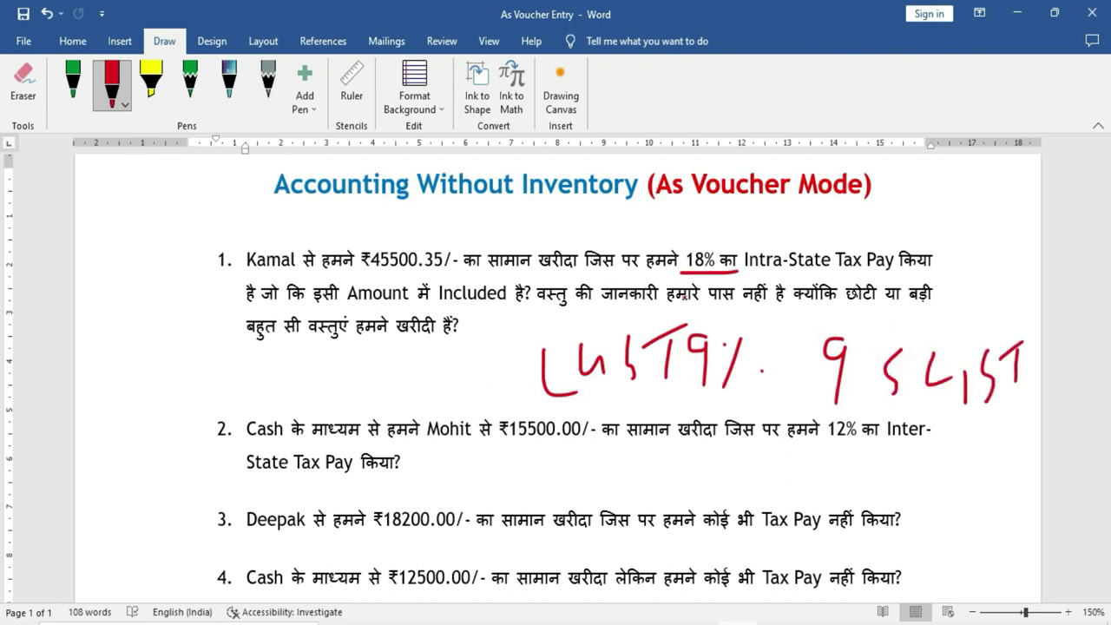
mouse_move(707, 232)
mouse_down()
mouse_move(668, 245)
mouse_move(750, 271)
mouse_move(753, 251)
mouse_up()
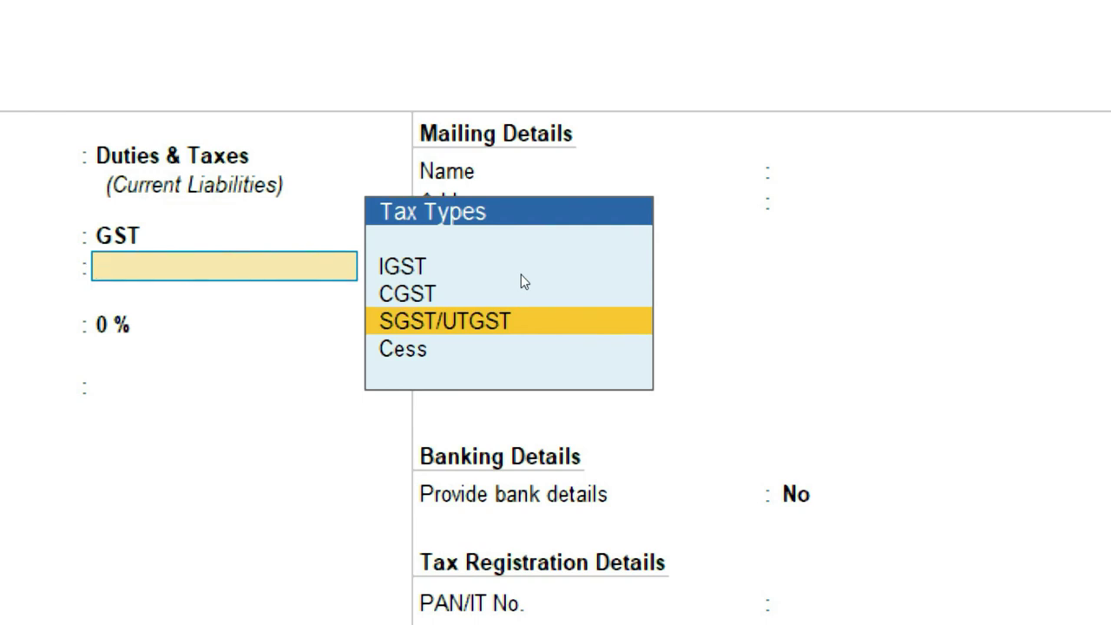
Set the Cgst ledger's tax type to CGST at 9%, rounding Not Applicable, and save it.
key(Up)
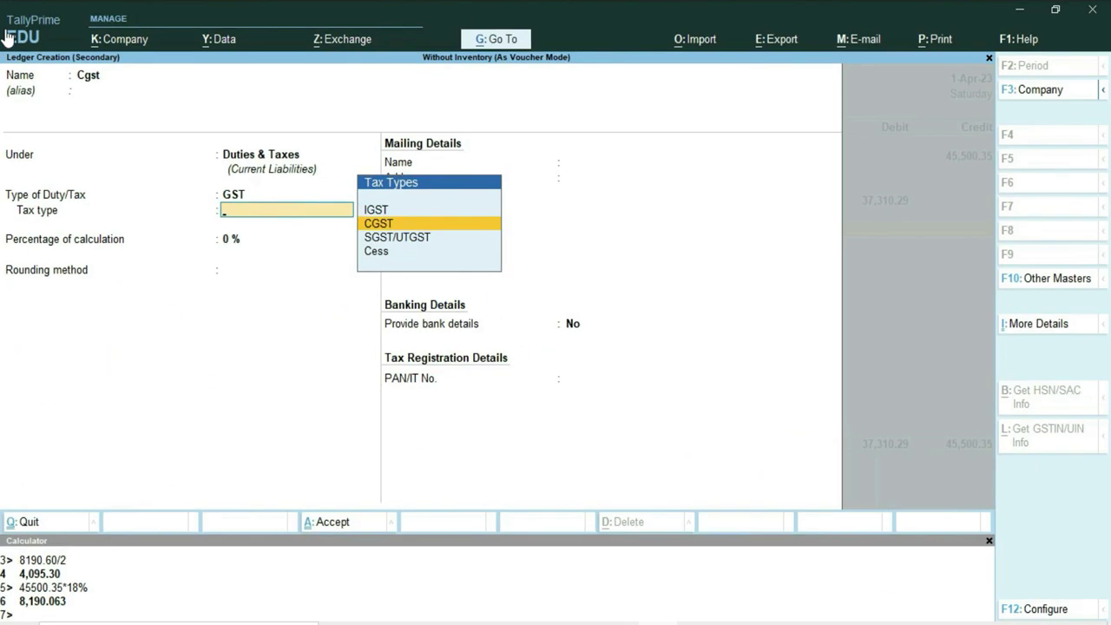
key(Return)
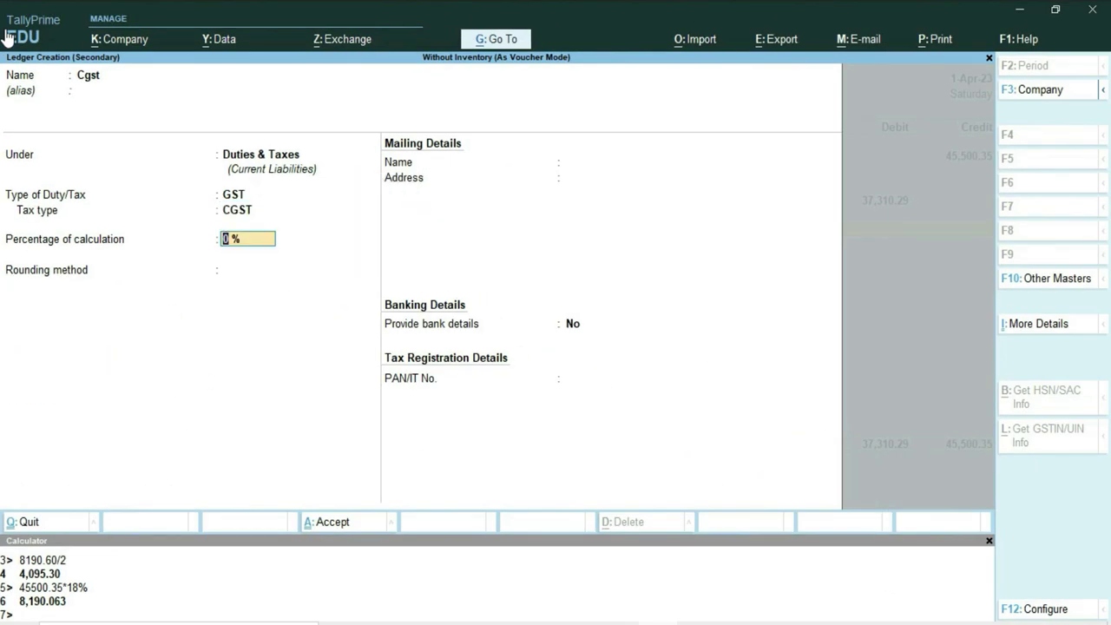
text(9)
key(Return)
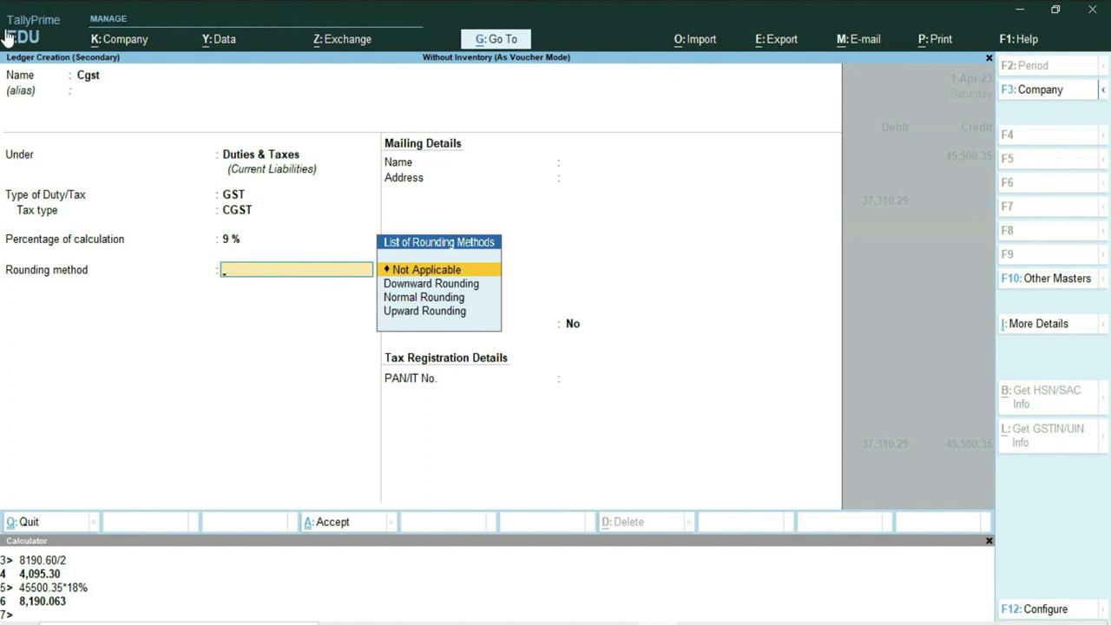
key(Return)
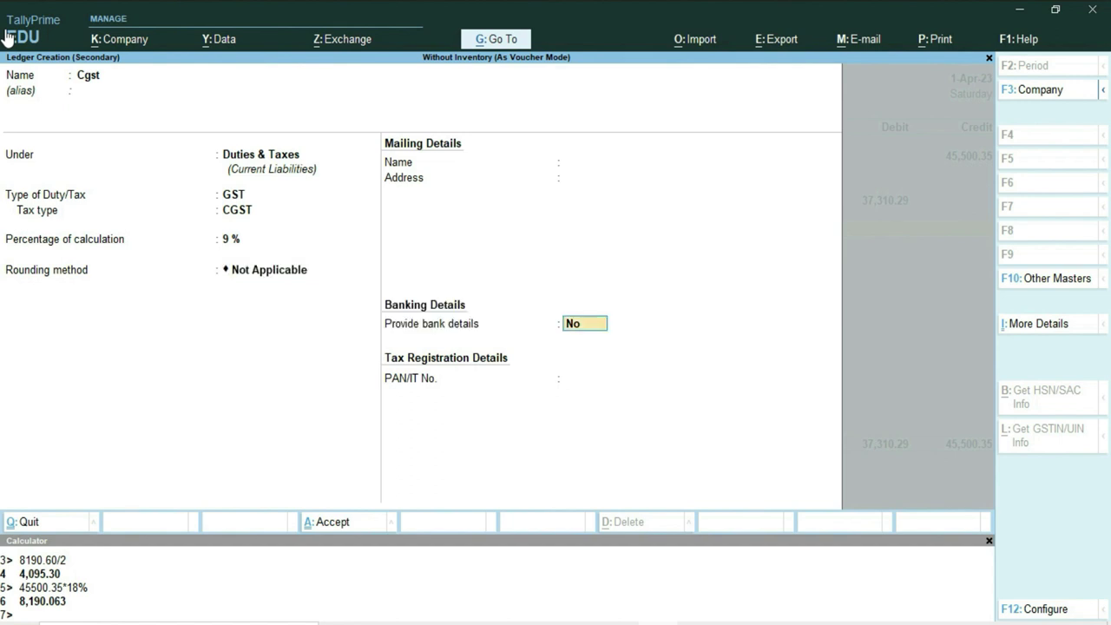
key(Return)
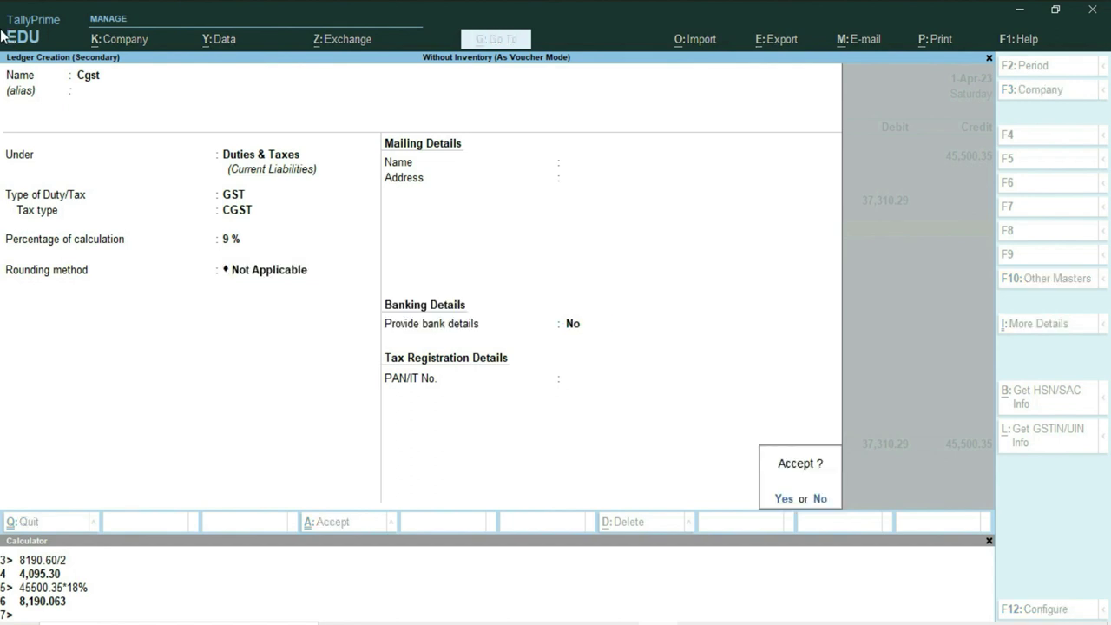
key(Return)
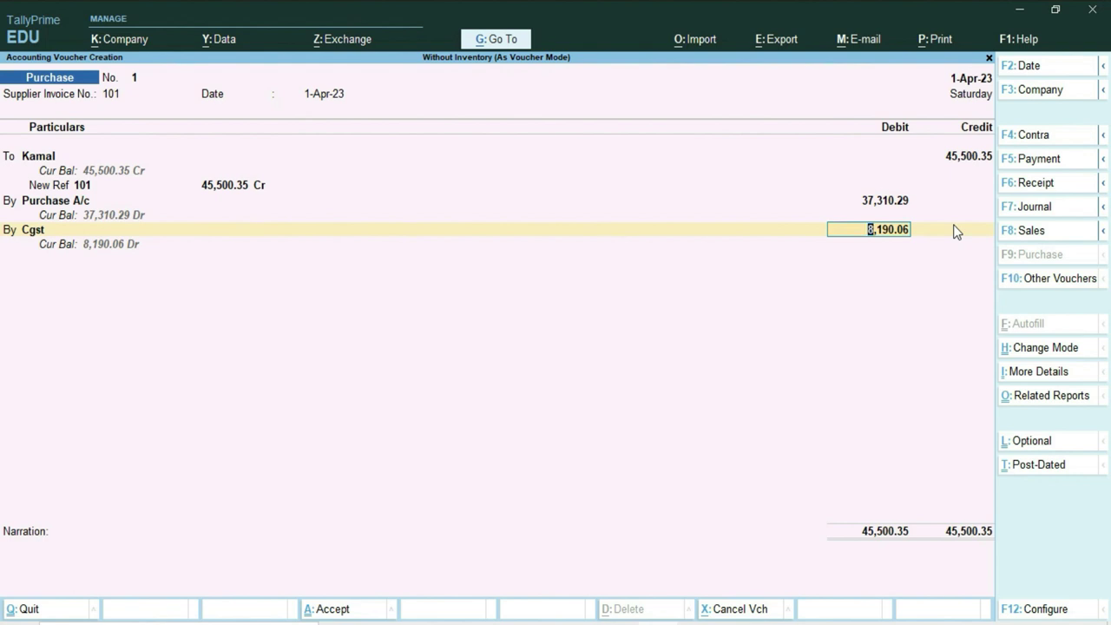
Calculate 8190.06/2 to make the Cgst debit 4,095.03, then start another debit line.
key(alt)
key(alt+c)
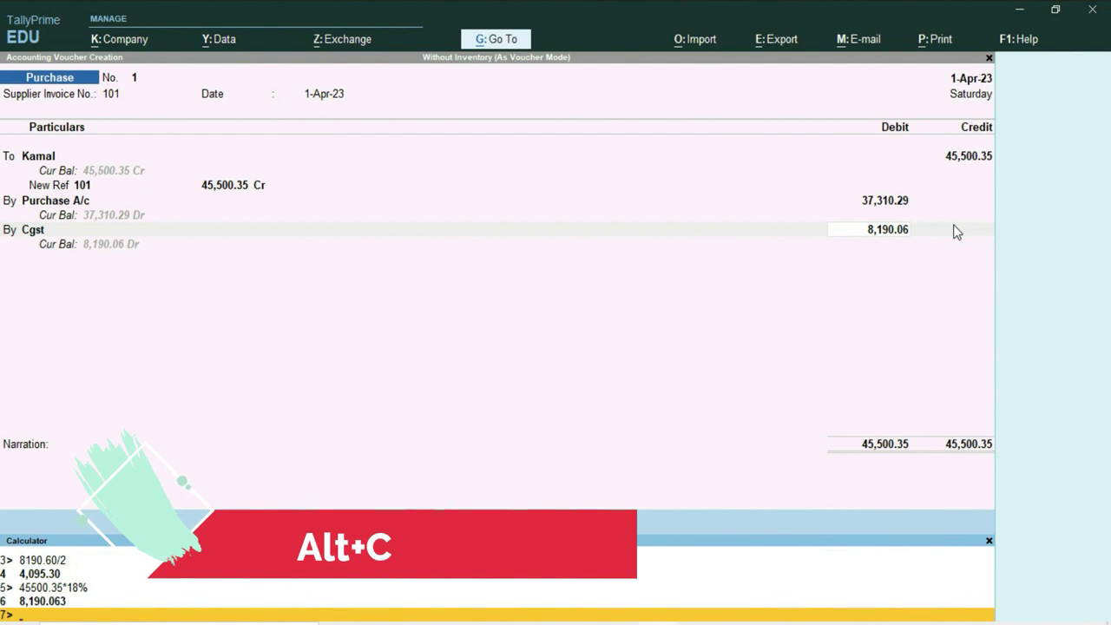
text(8190.06)
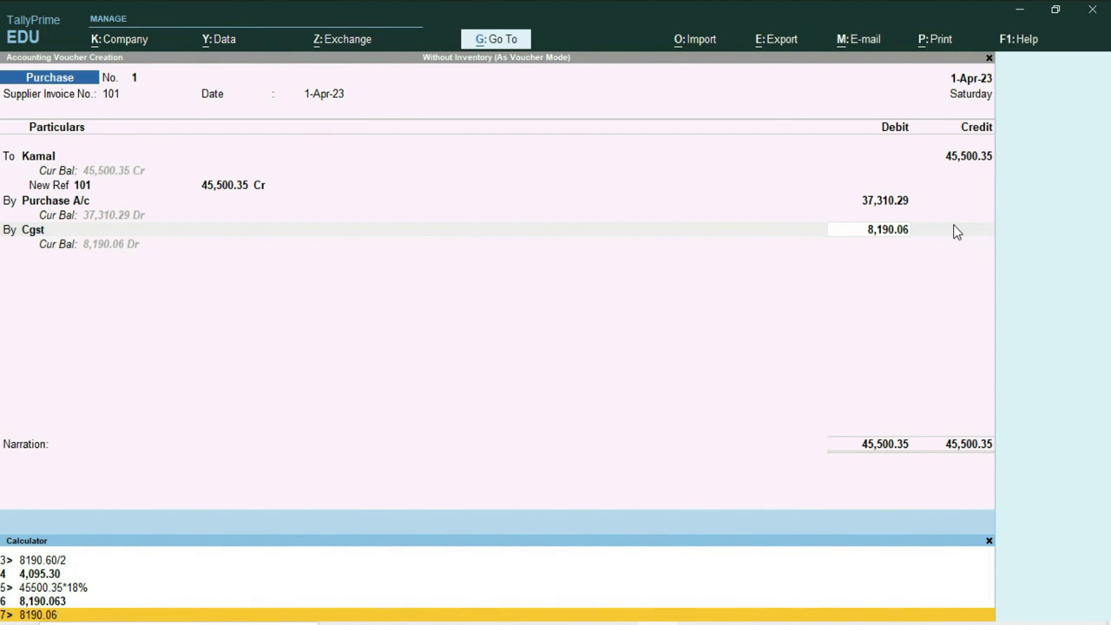
text(/2)
key(Return)
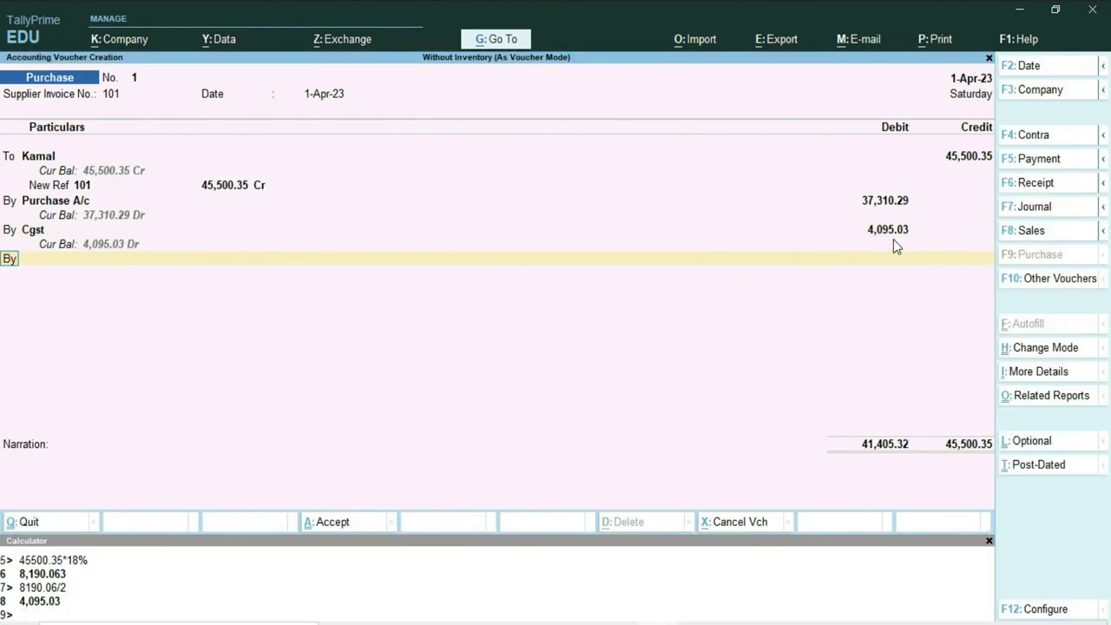
key(Return)
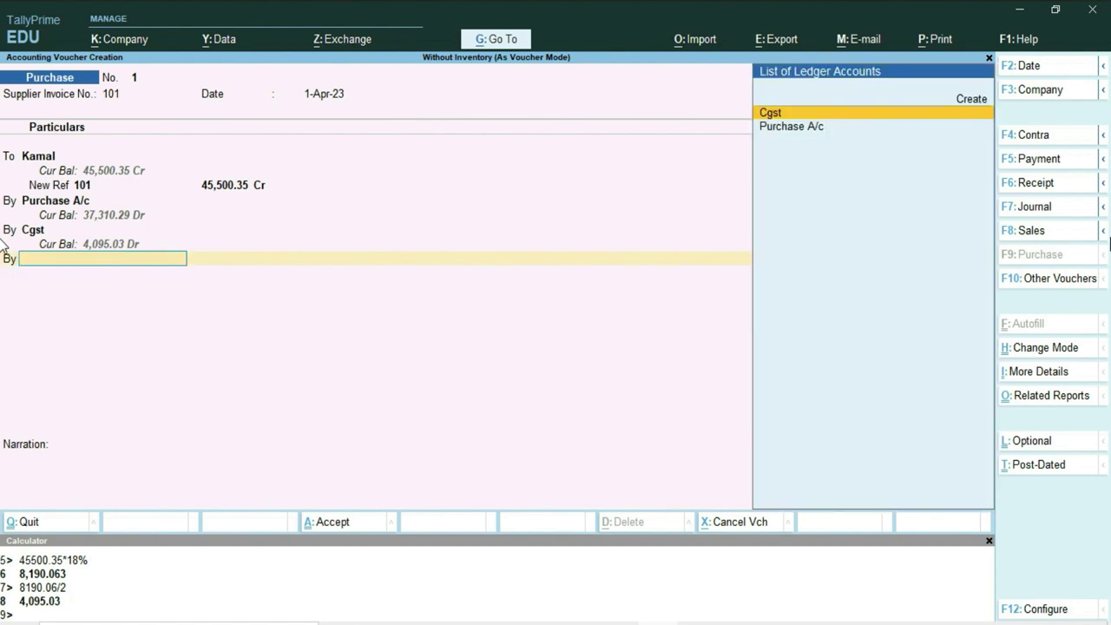
Create ledger SGST under Duties & Taxes as GST type SGST/UTGST at 9%, rounding Not Applicable.
key(Up)
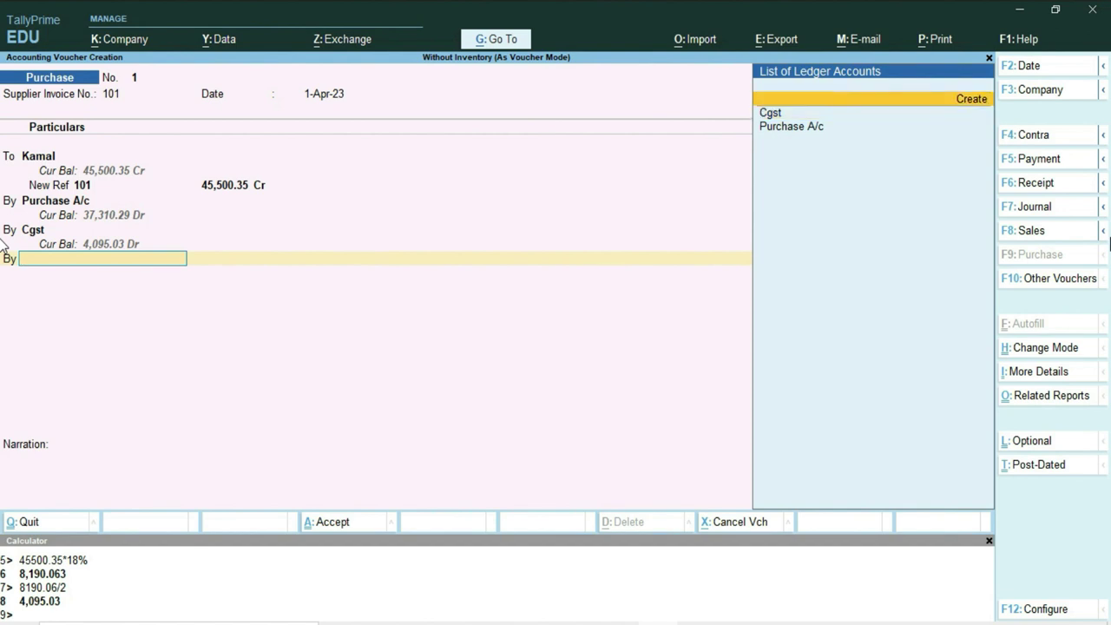
key(Return)
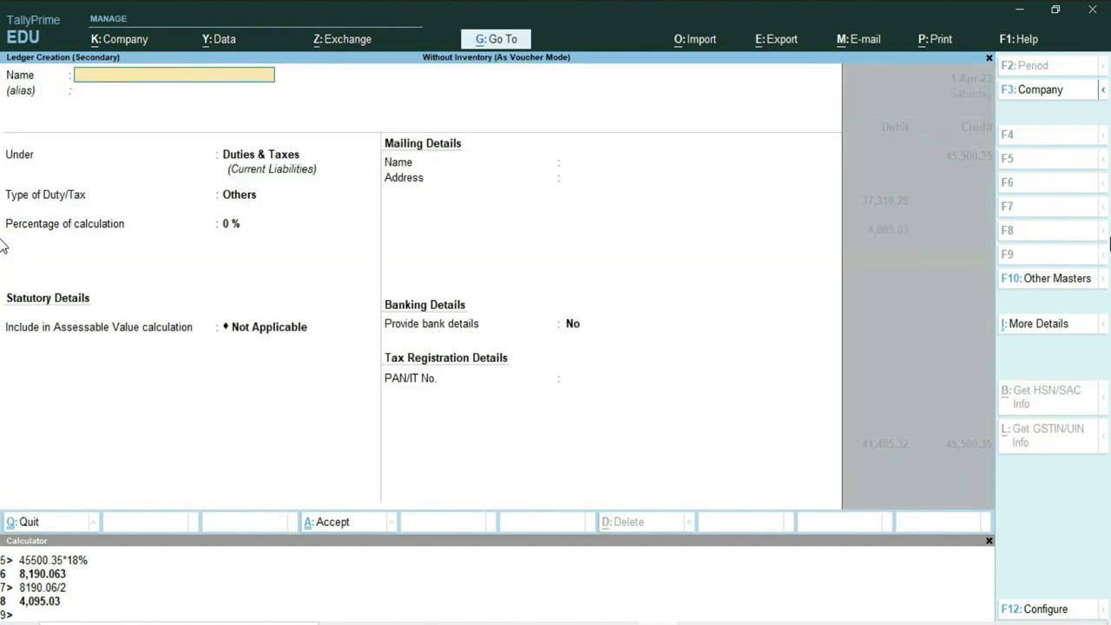
text(SGST)
key(Return)
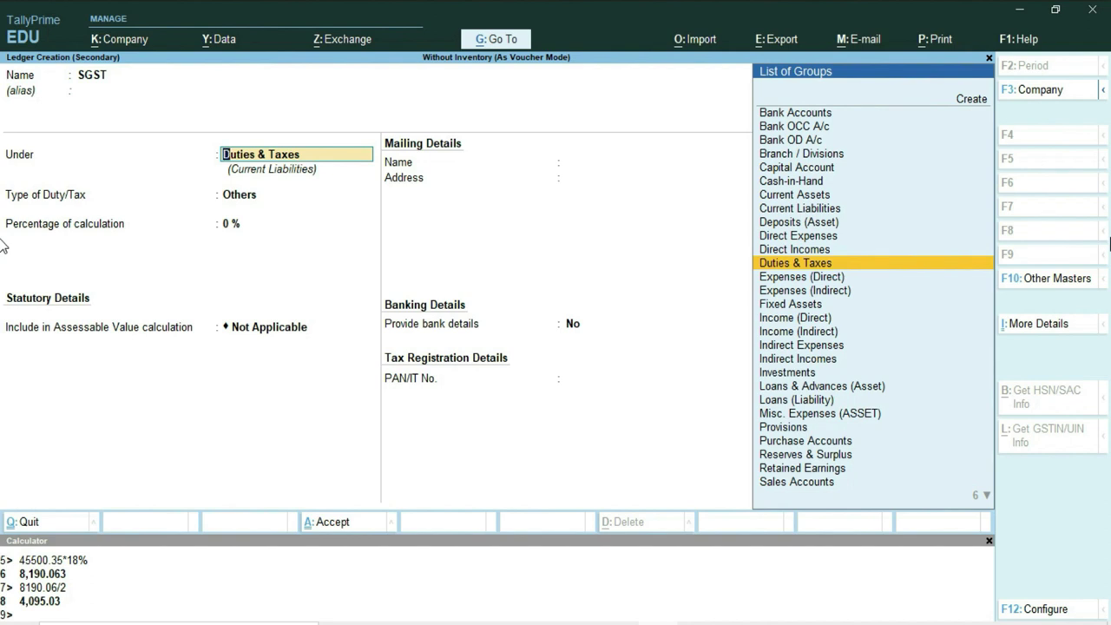
key(Return)
key(Up)
key(Return)
key(Down)
key(Down)
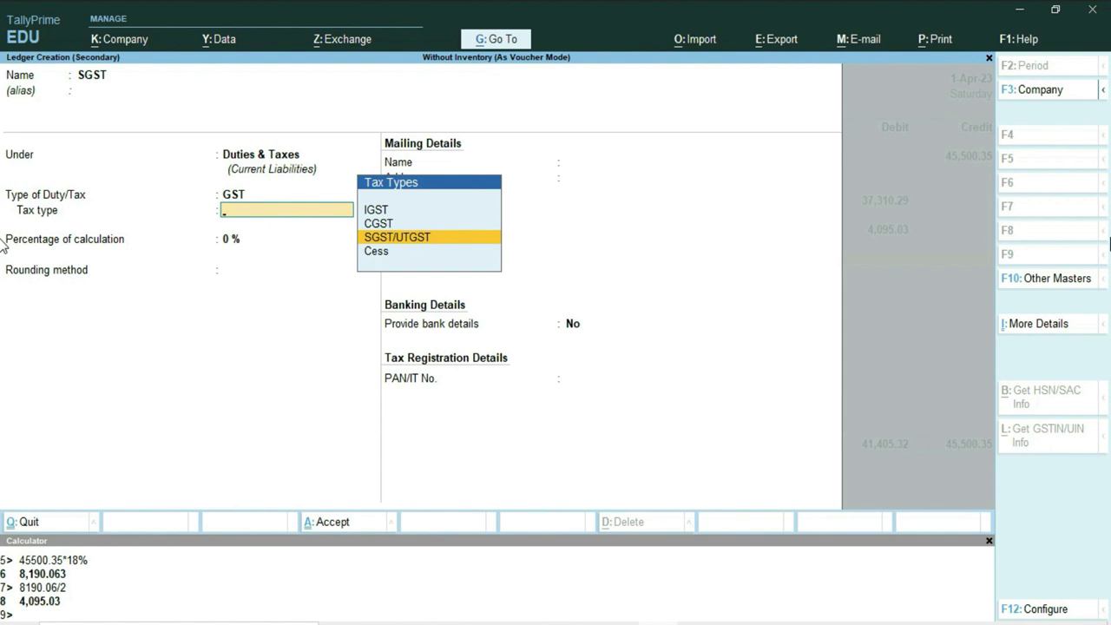
key(Return)
text(9)
key(Return)
key(Return)
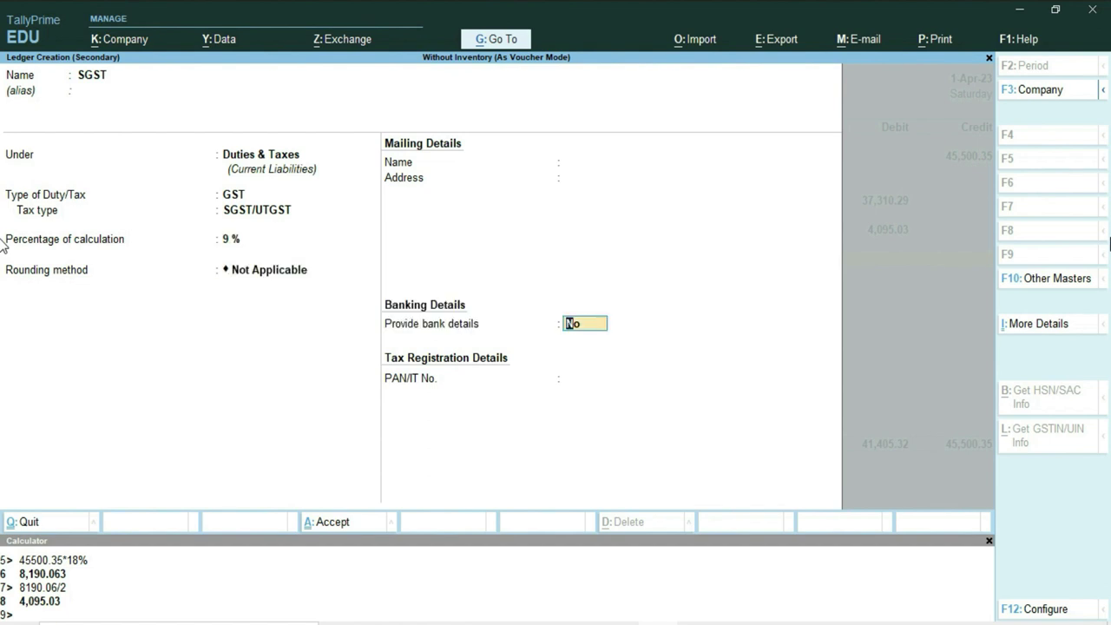
key(Return)
key(Return)
key(Return)
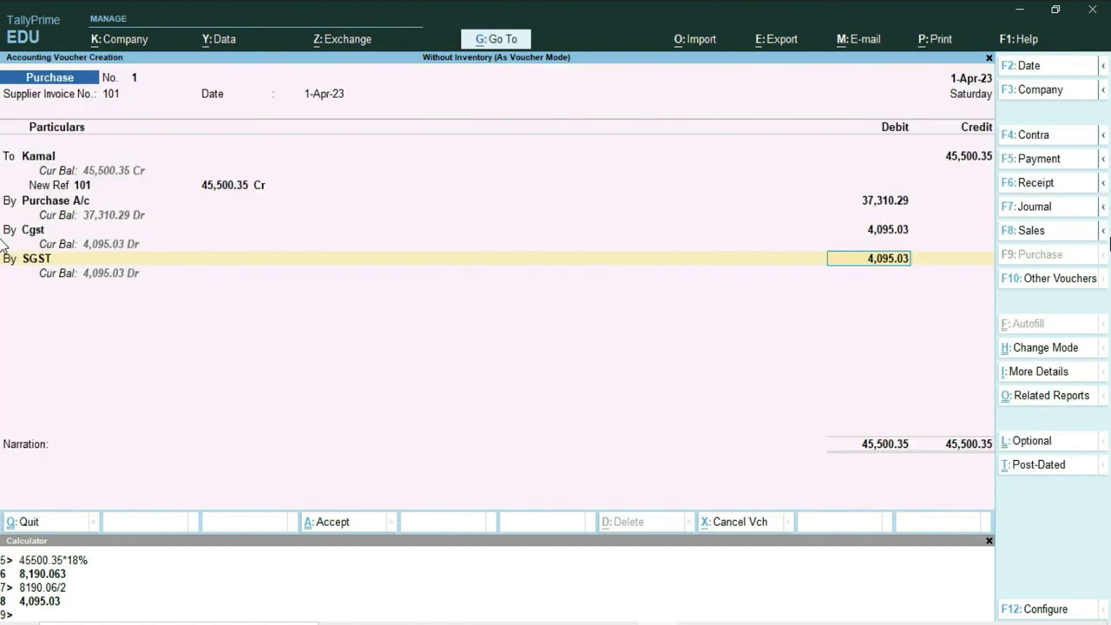
Confirm the SGST debit of 4,095.03, leave narration empty and save Kamal's voucher.
click(988, 541)
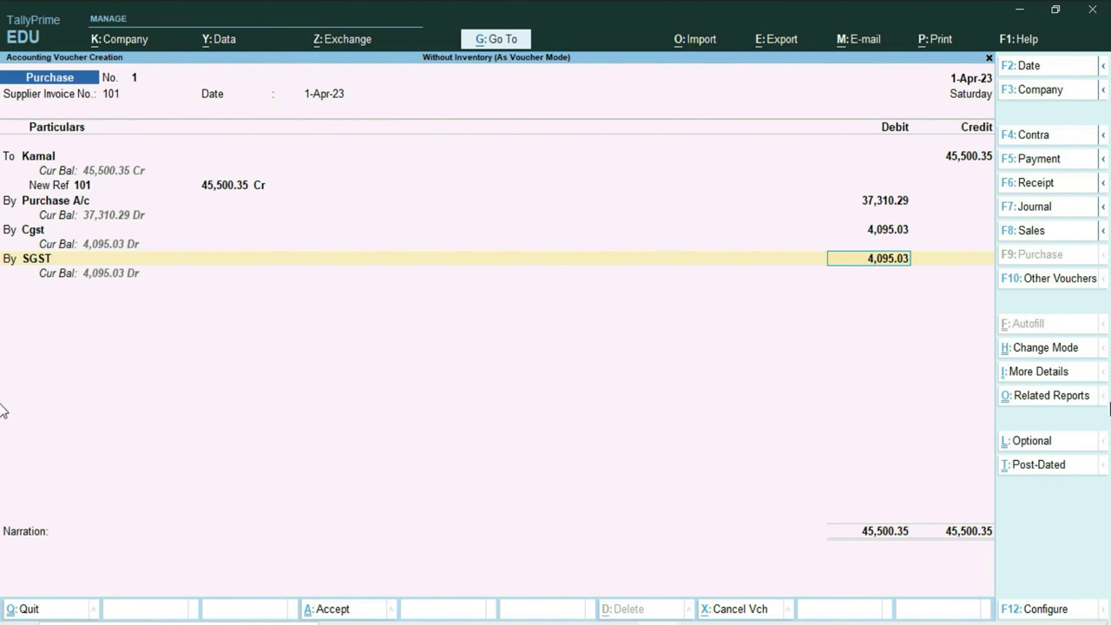
key(Return)
key(Return)
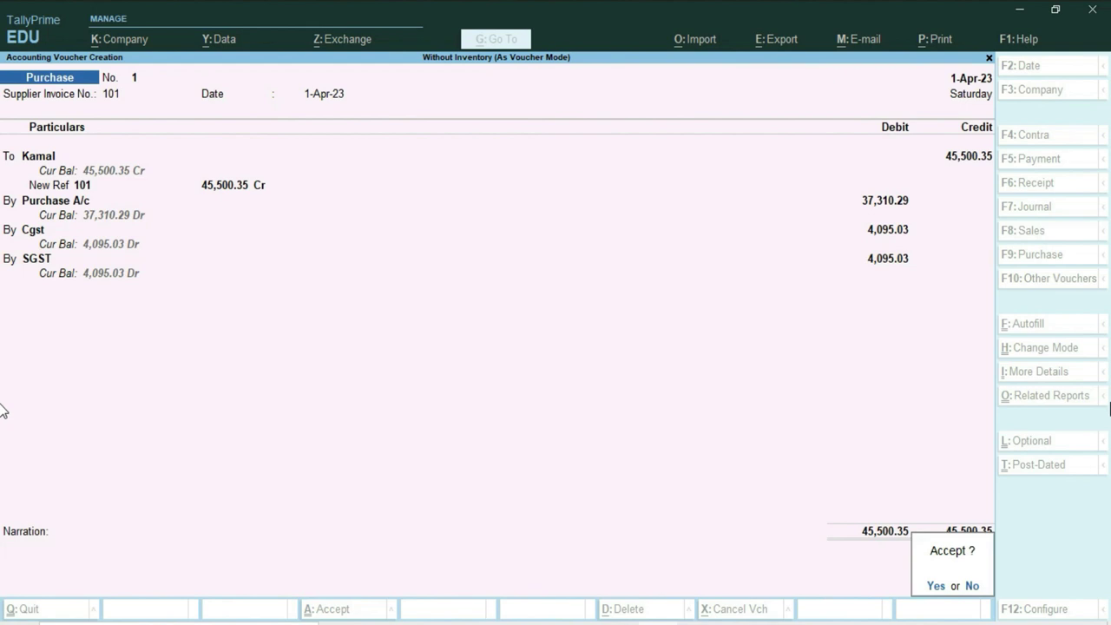
key(Escape)
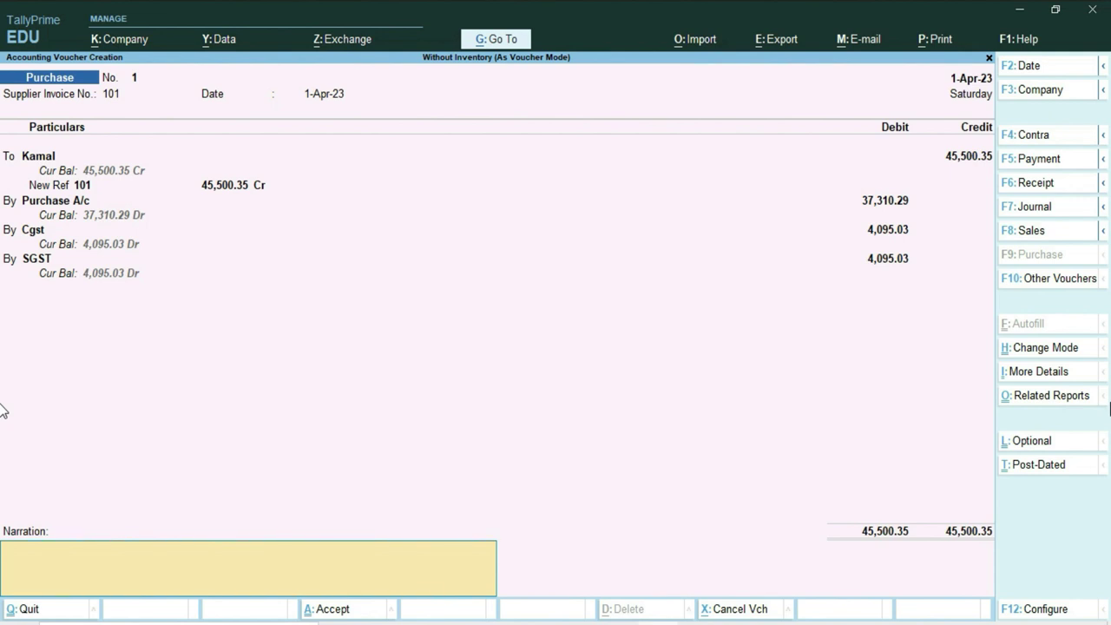
key(Return)
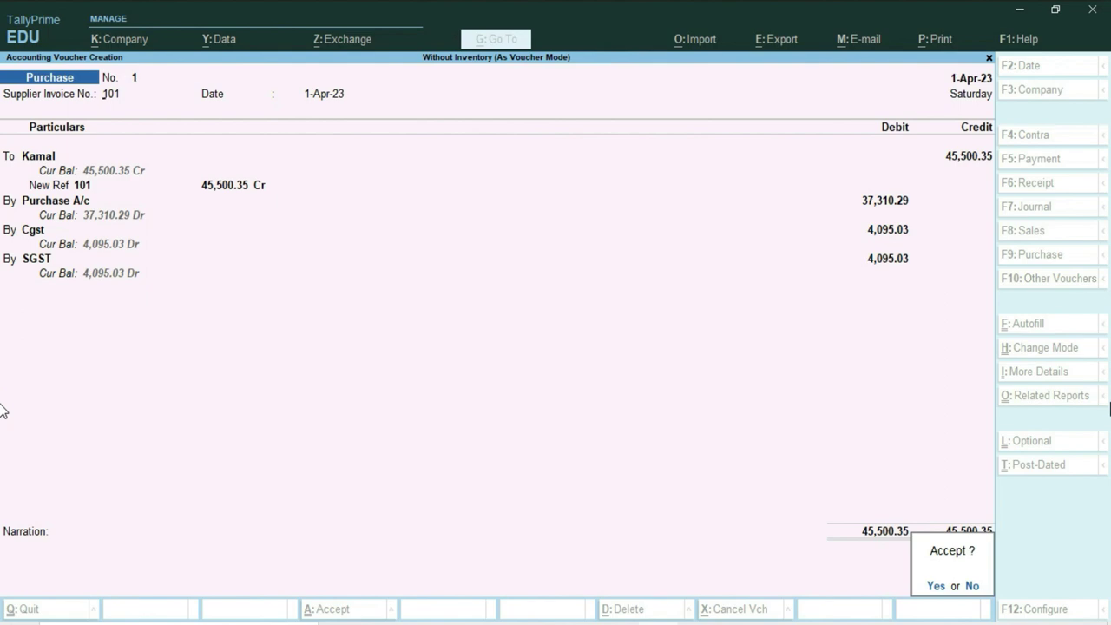
key(Return)
key(alt+Tab)
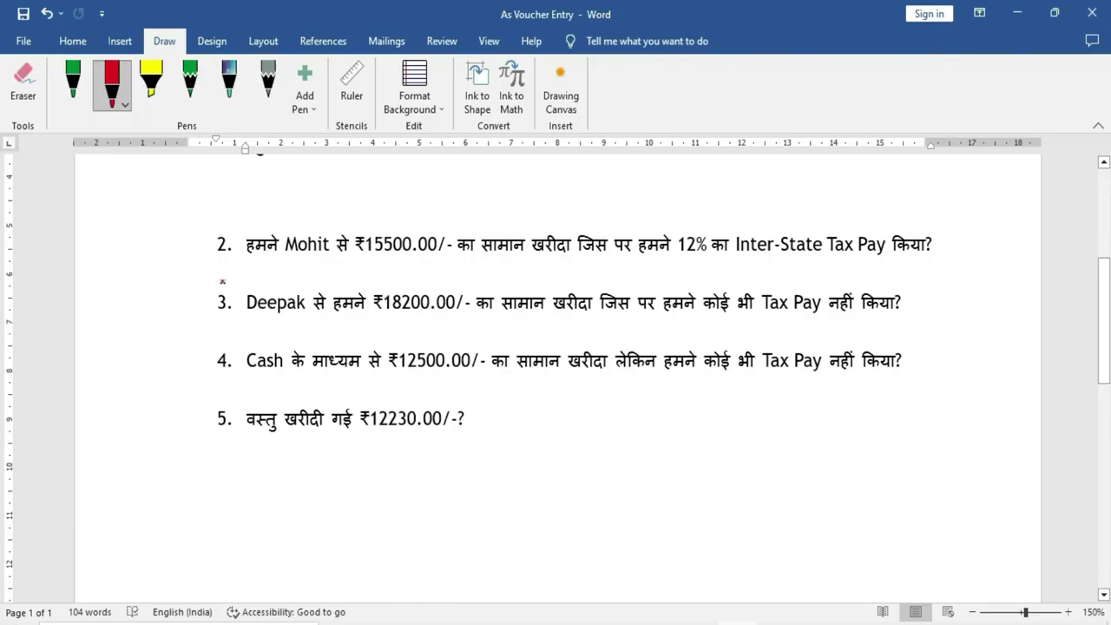
Underline Mohit, the purchase phrase, 12%, Inter-State Tax Pay and ₹15500.00 in question 2 in red.
drag(249, 262, 417, 262)
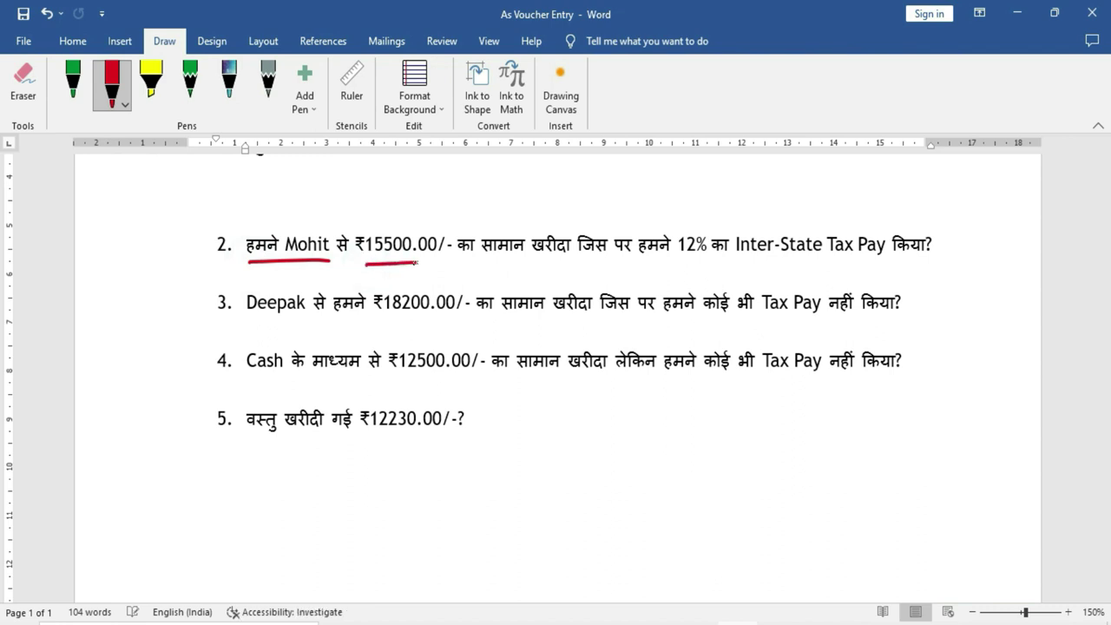
drag(494, 262, 601, 264)
drag(678, 260, 874, 264)
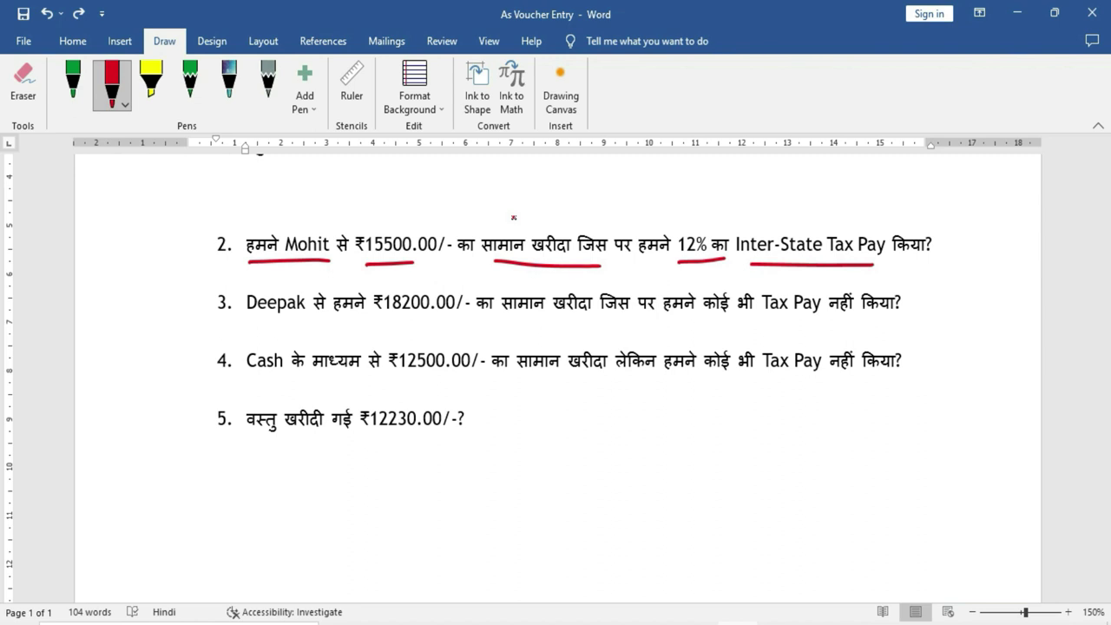
drag(284, 222, 333, 227)
Open a new purchase voucher with 'Use Cr/Dr instead of To/By' set to Yes.
key(alt+Tab)
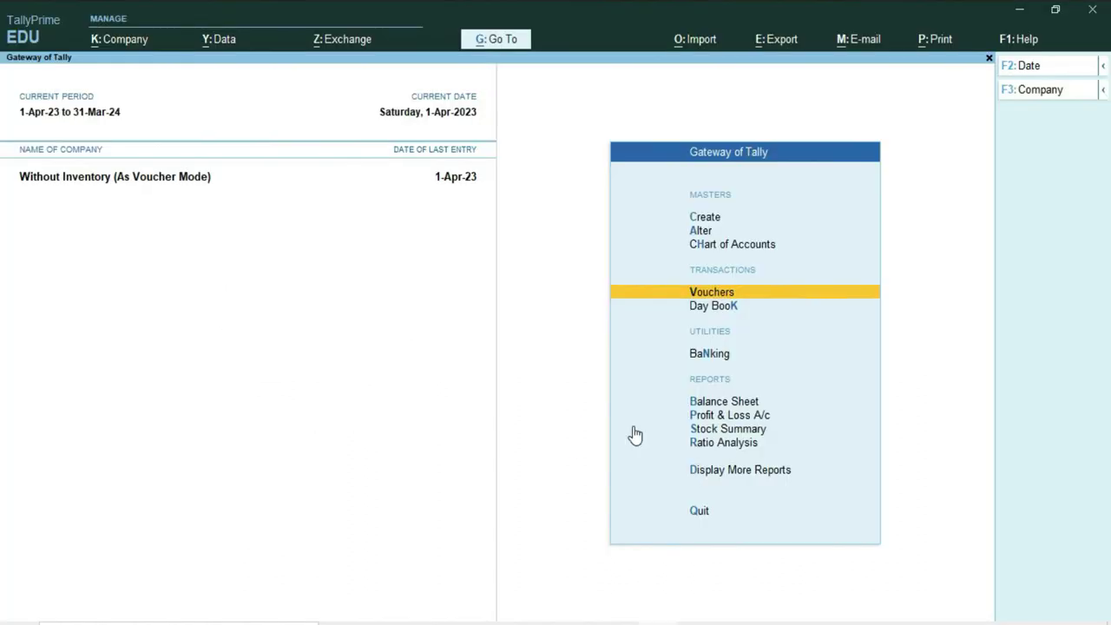
click(720, 294)
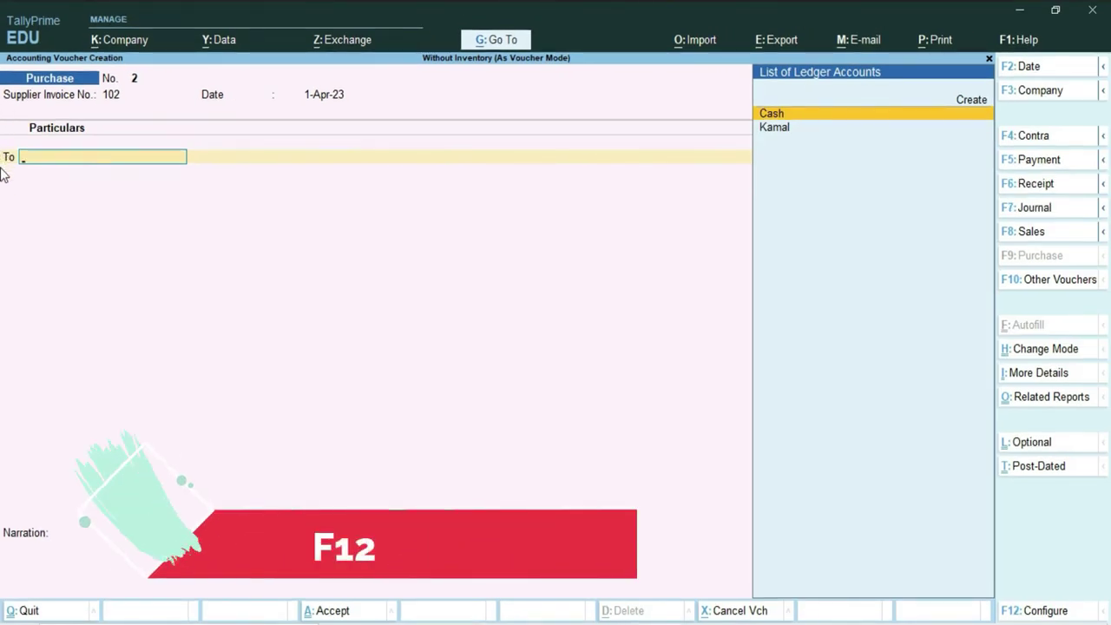
key(F12)
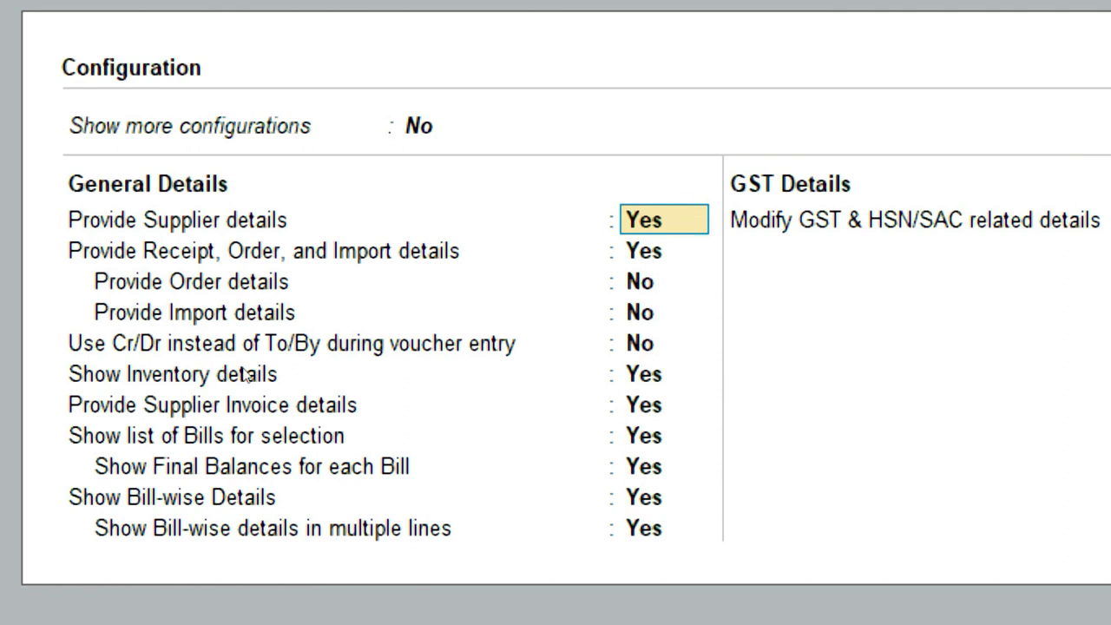
click(459, 352)
text(y)
key(Return)
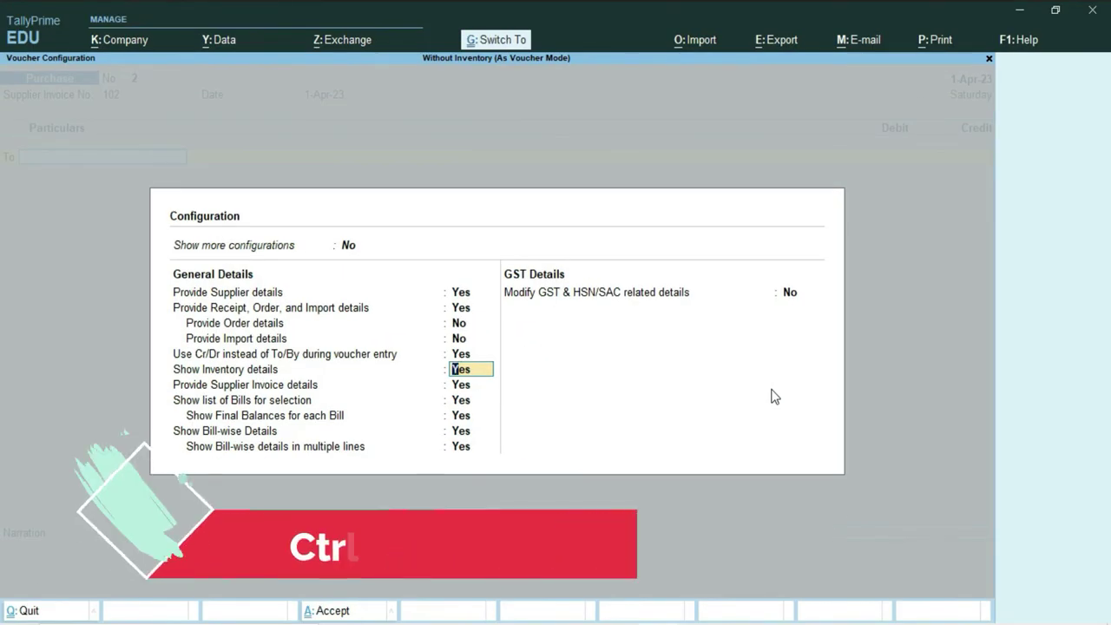
key(ctrl+a)
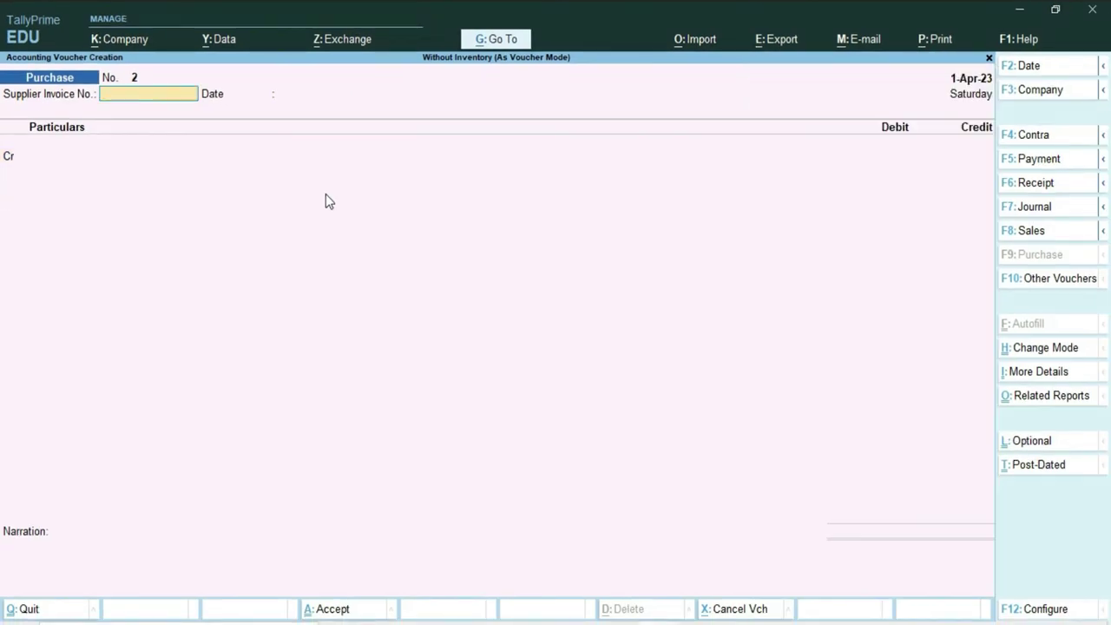
Keep As Voucher mode, enter supplier invoice 102 dated 1-Apr-23, and start a new party ledger.
key(ctrl+h)
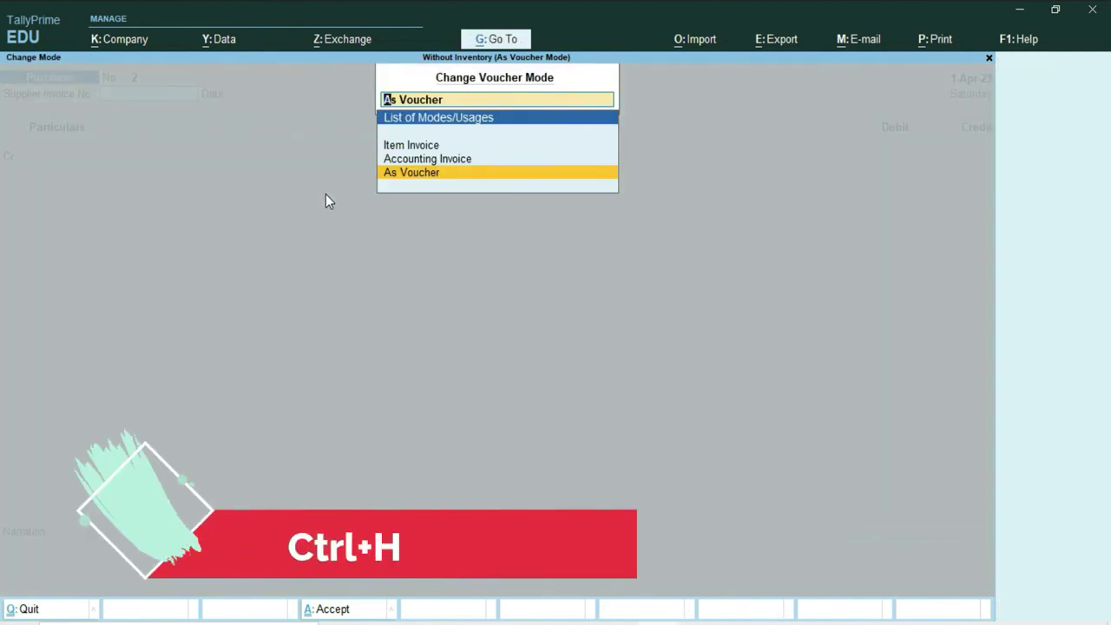
key(Return)
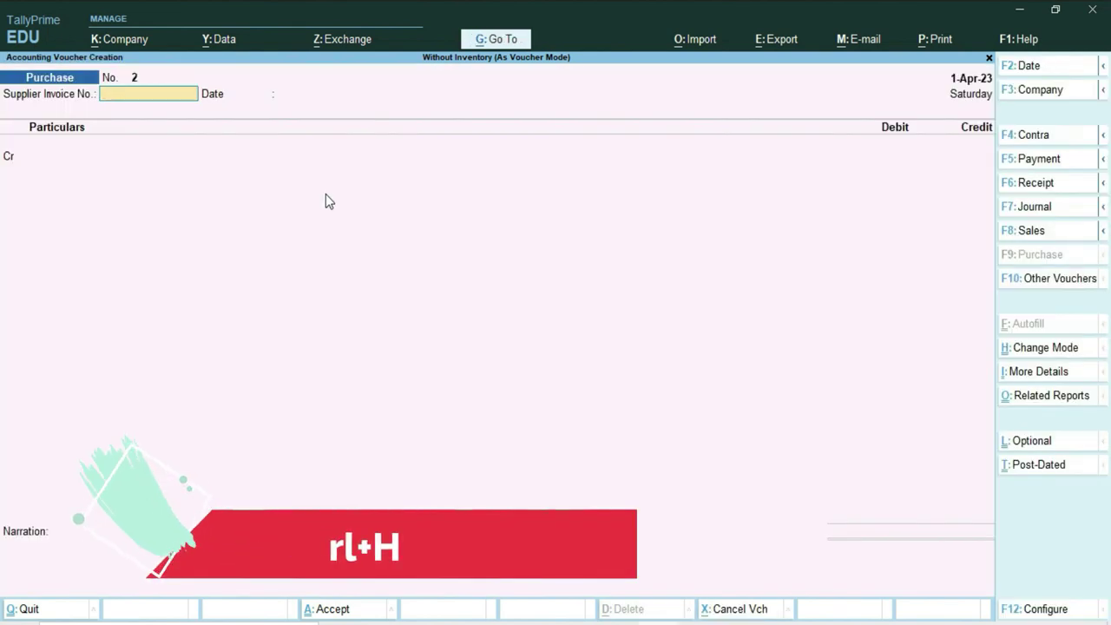
text(102)
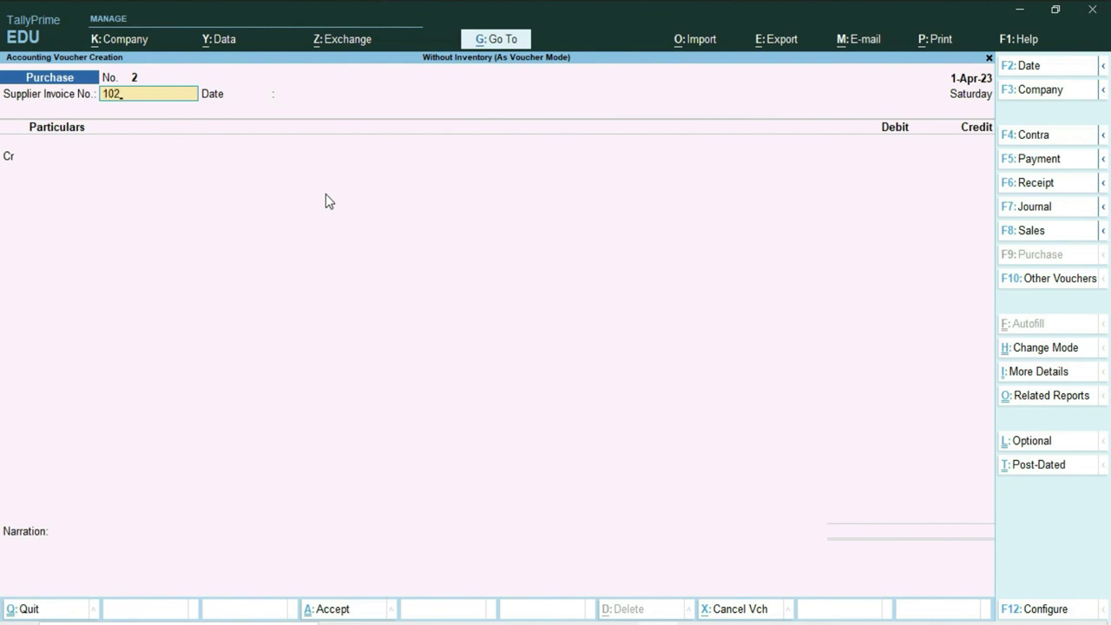
key(Return)
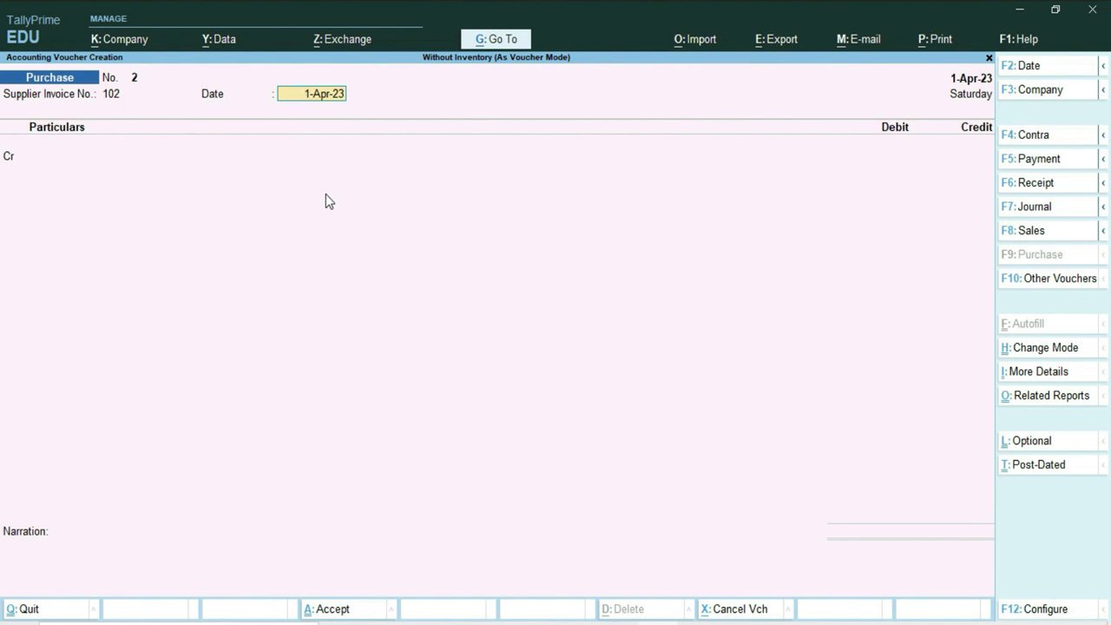
key(Return)
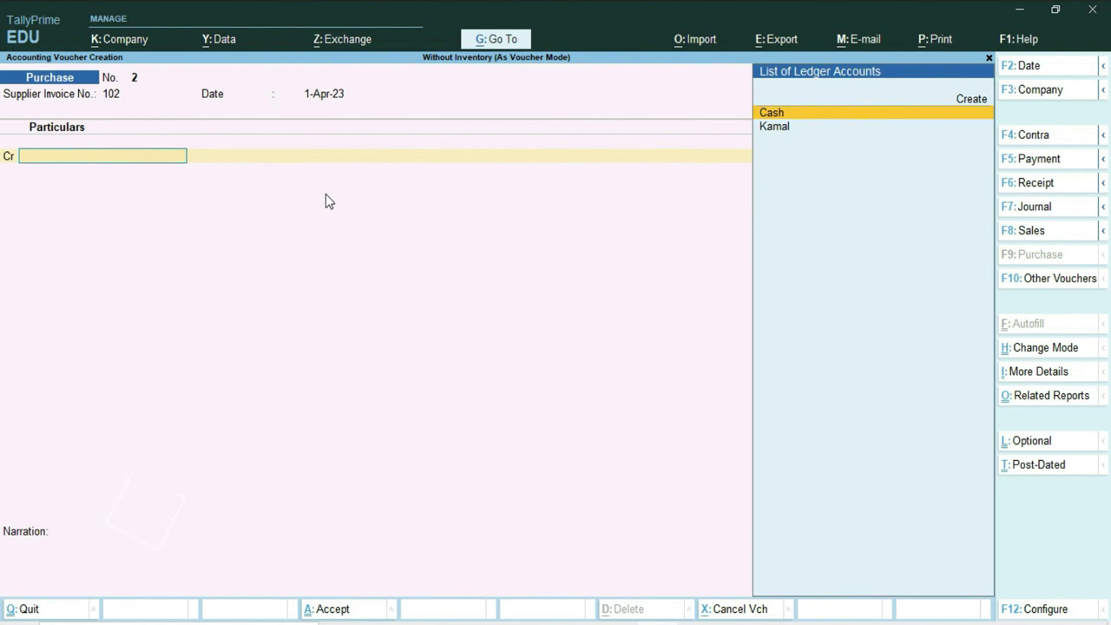
key(alt+c)
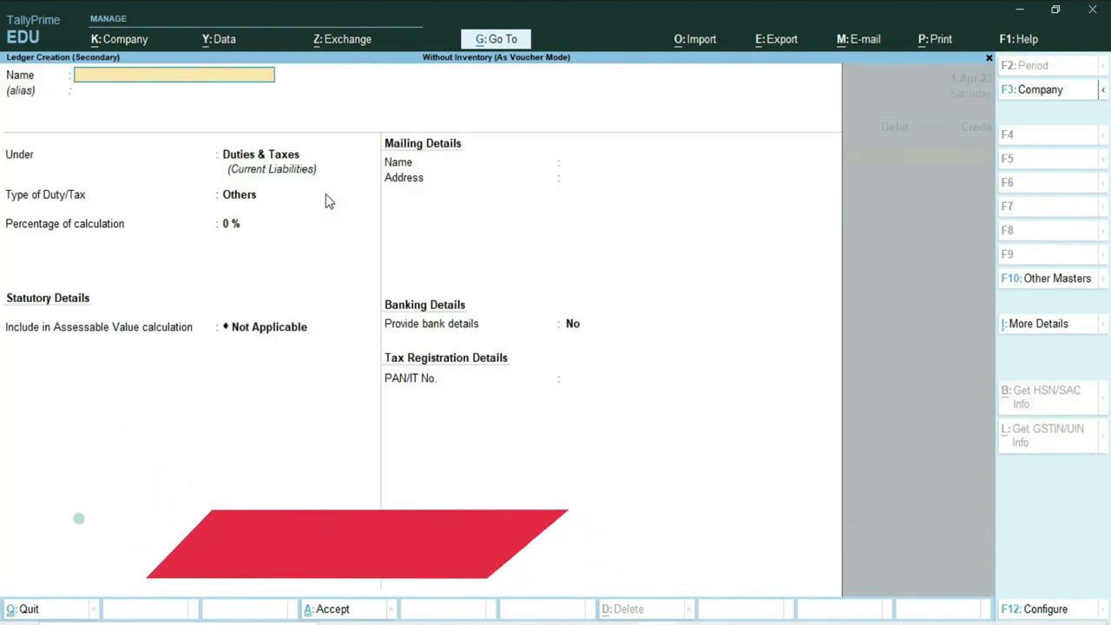
Name the new supplier ledger, put it under Sundry Creditors, and set its state to Uttar Pradesh.
text(Mohit)
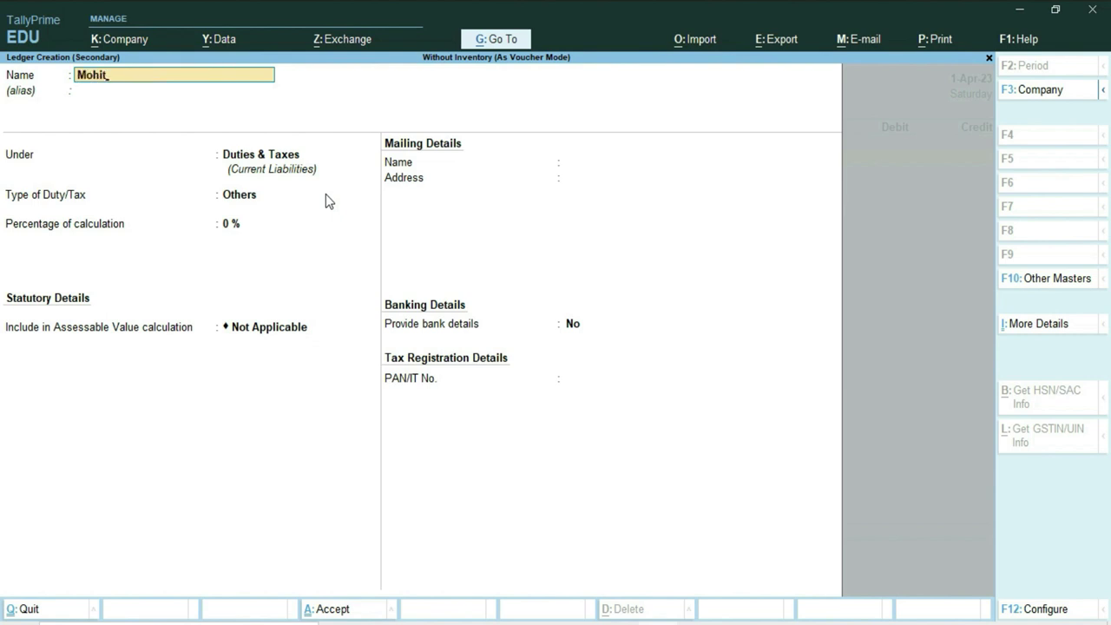
key(Return)
key(Return)
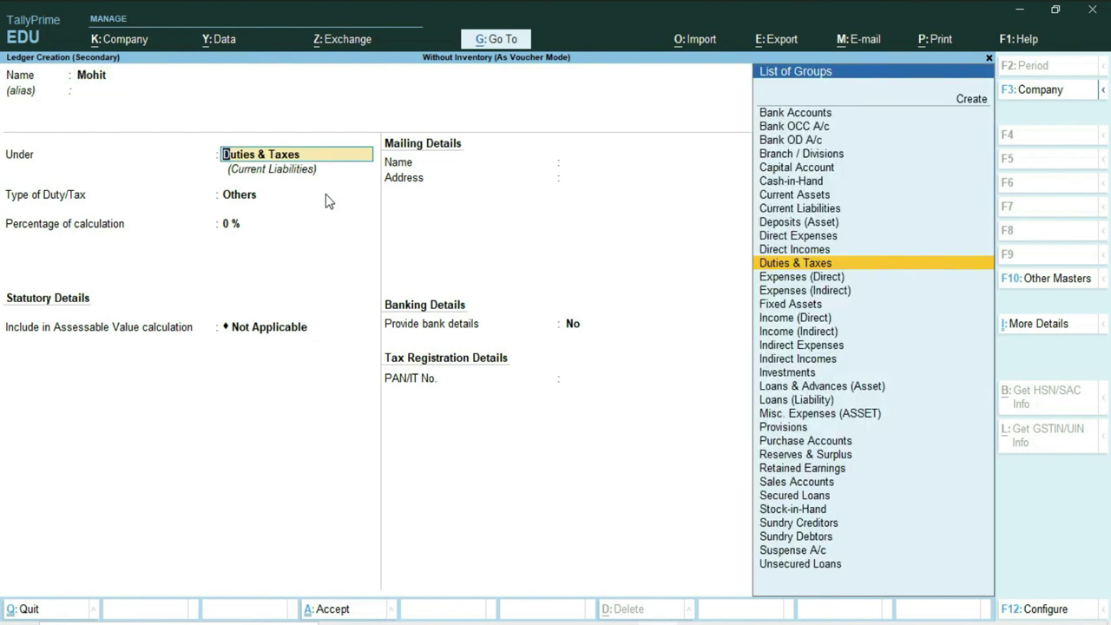
text(S)
key(Down)
key(Down)
key(Down)
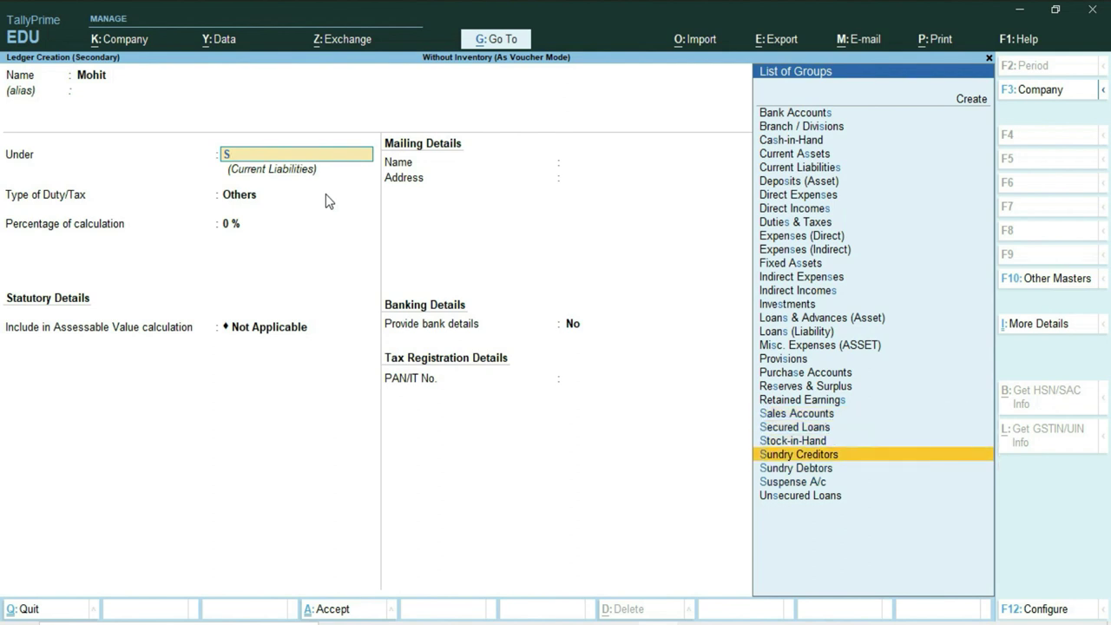
key(Return)
key(Return)
key(Return)
key(Return)
key(Return)
key(Return)
key(Return)
key(Return)
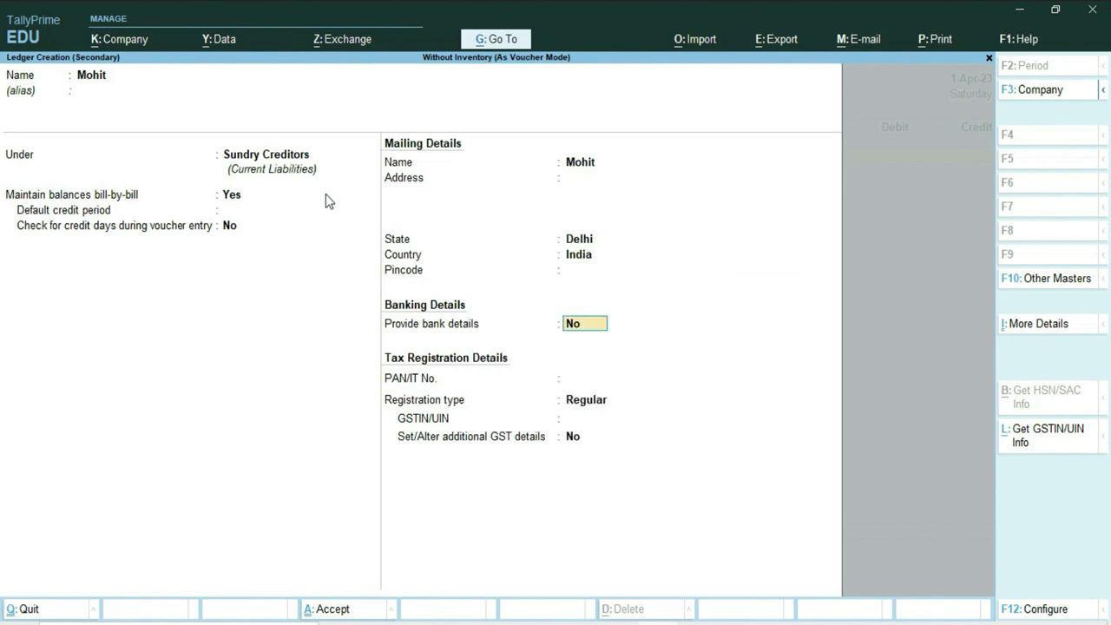
key(BackSpace)
key(BackSpace)
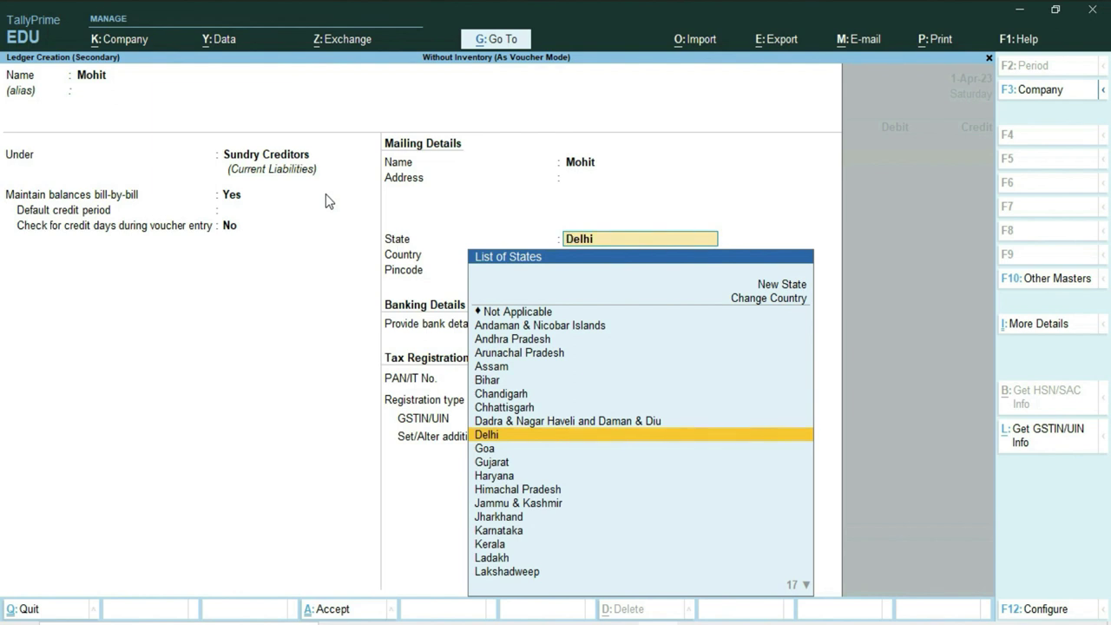
text(Up)
key(BackSpace)
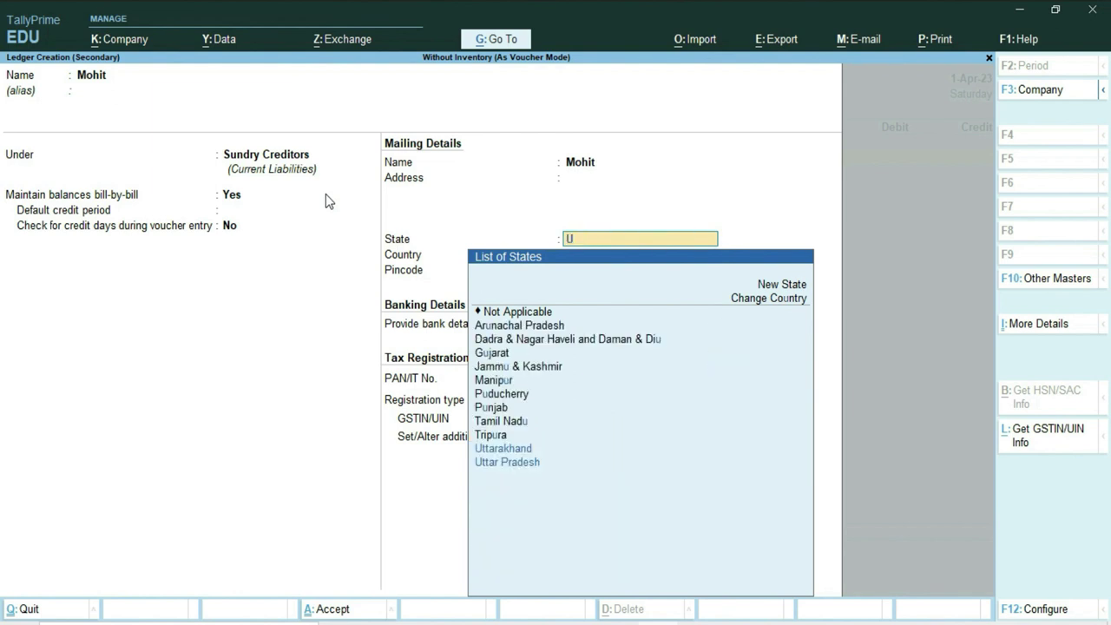
key(Down)
key(Down)
key(Return)
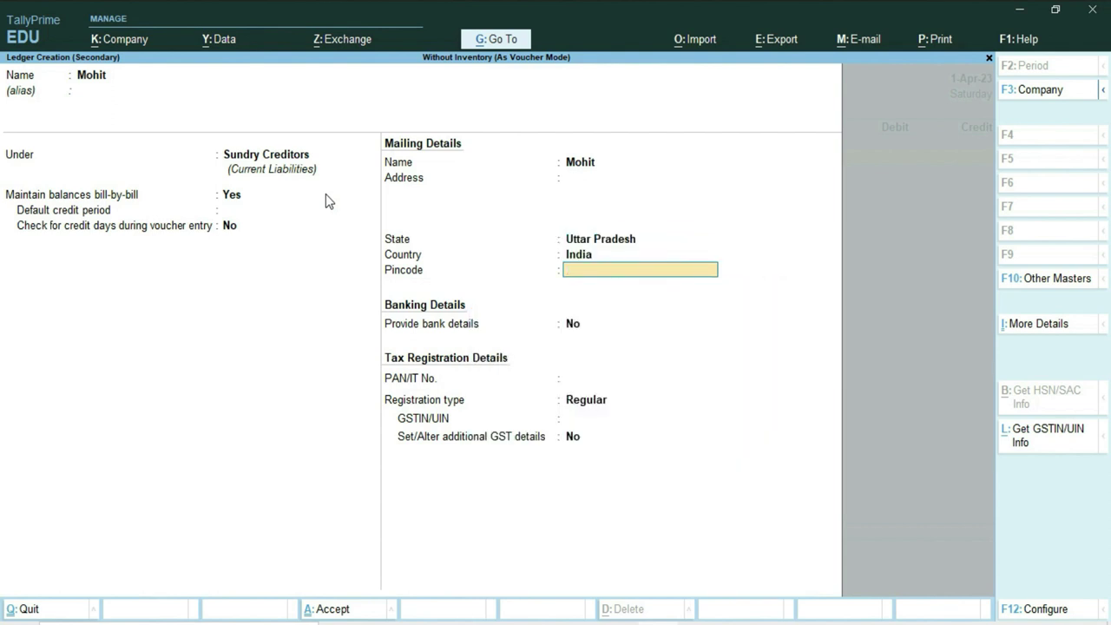
Keep Regular GST registration, paste the supplier's GSTIN, mark it as a transporter, and save the ledger.
key(Return)
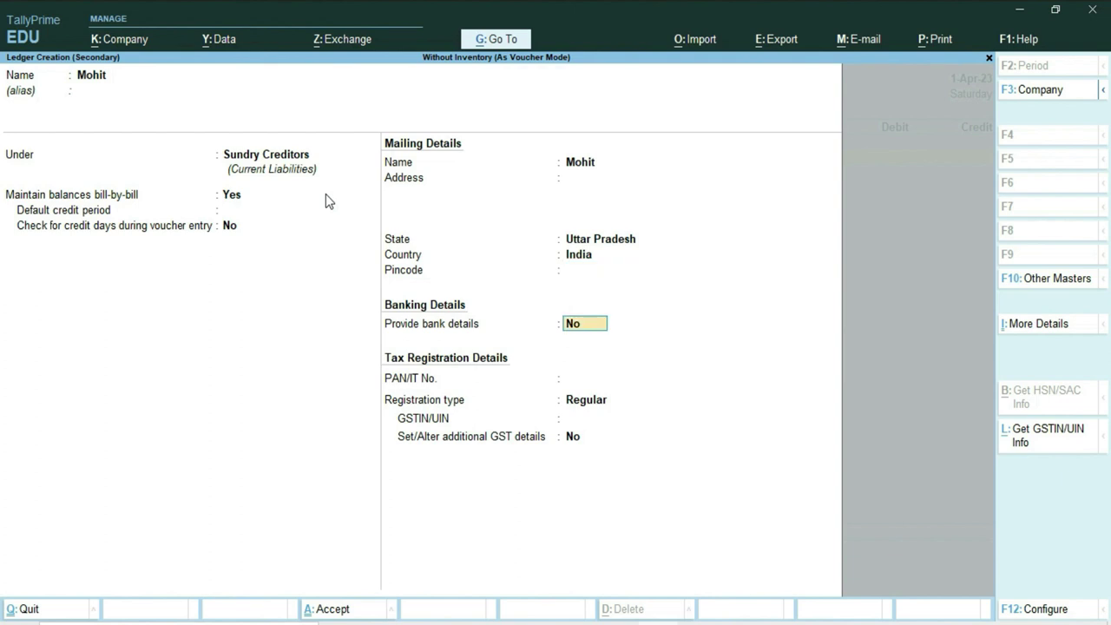
key(Return)
key(Return)
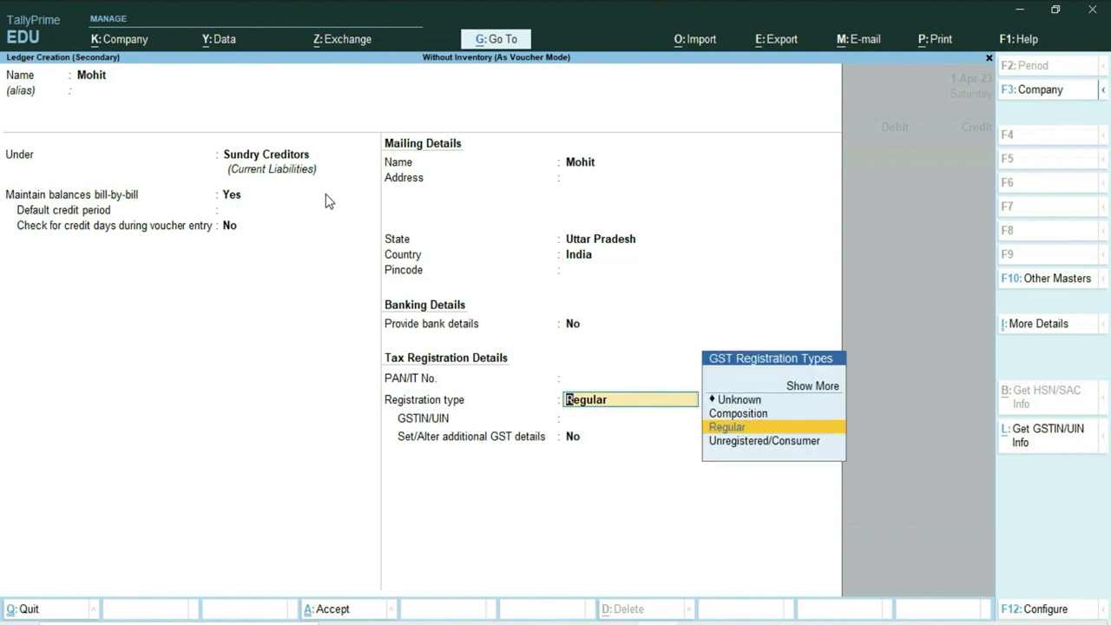
key(Return)
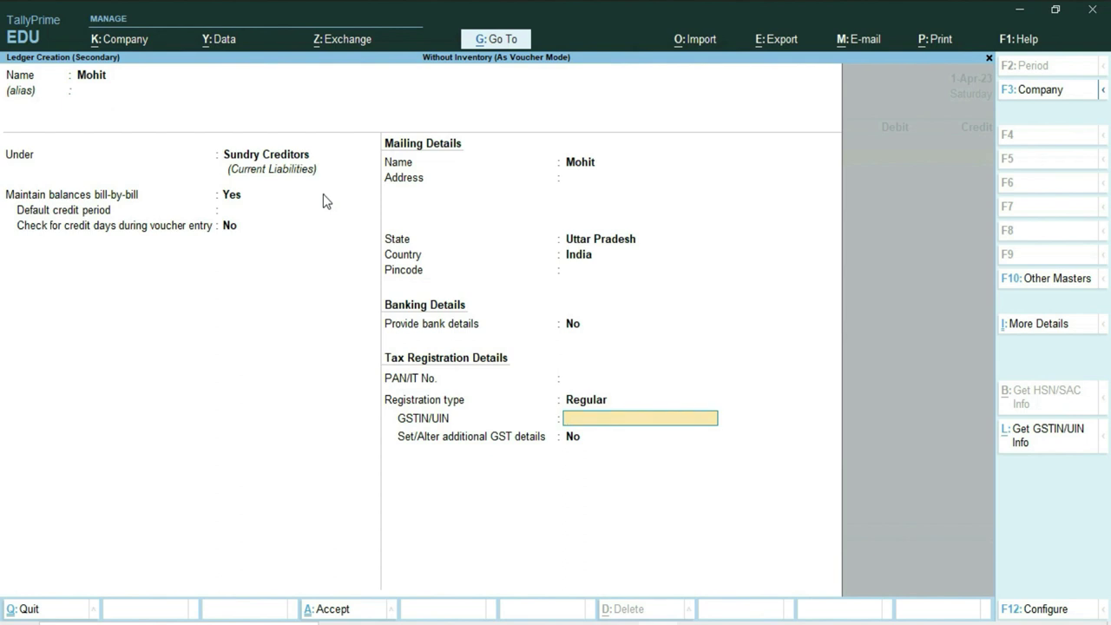
key(ctrl)
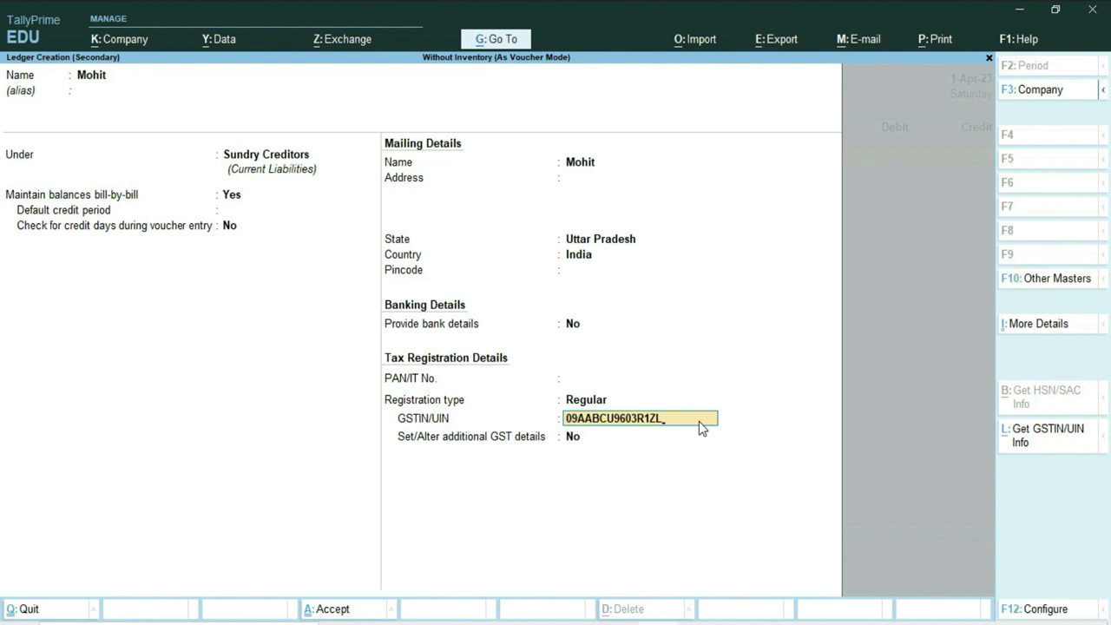
key(Return)
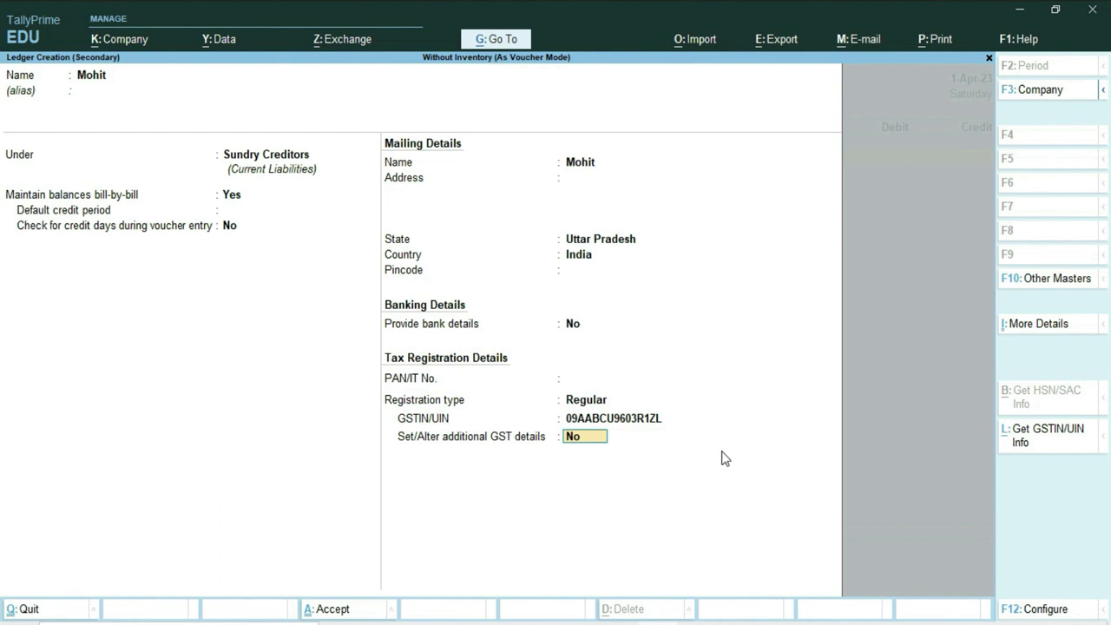
text(y)
key(Return)
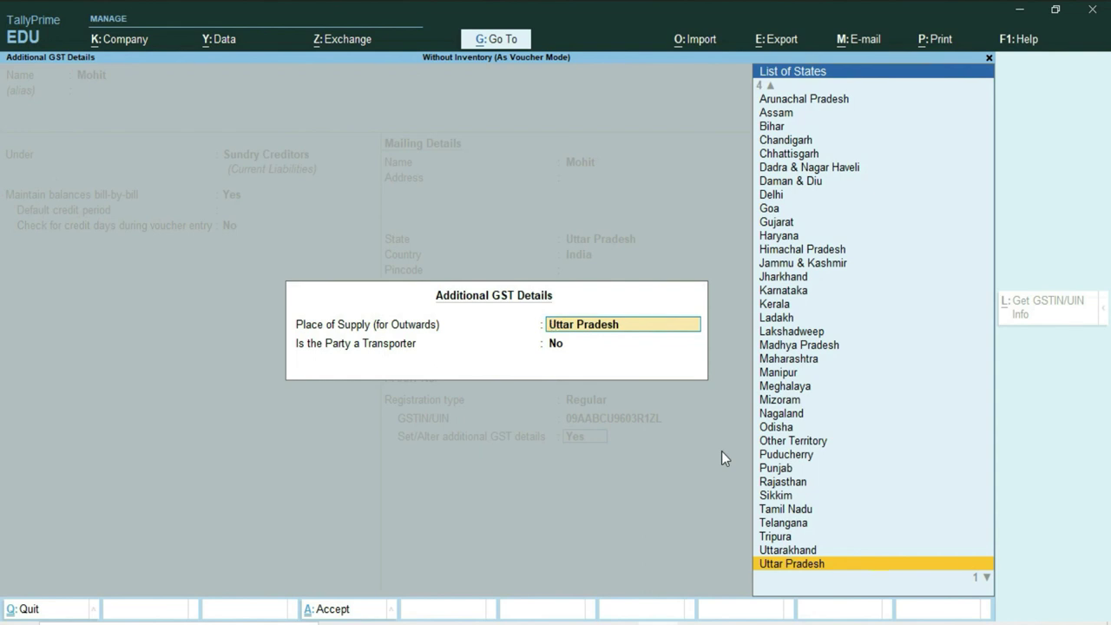
key(Return)
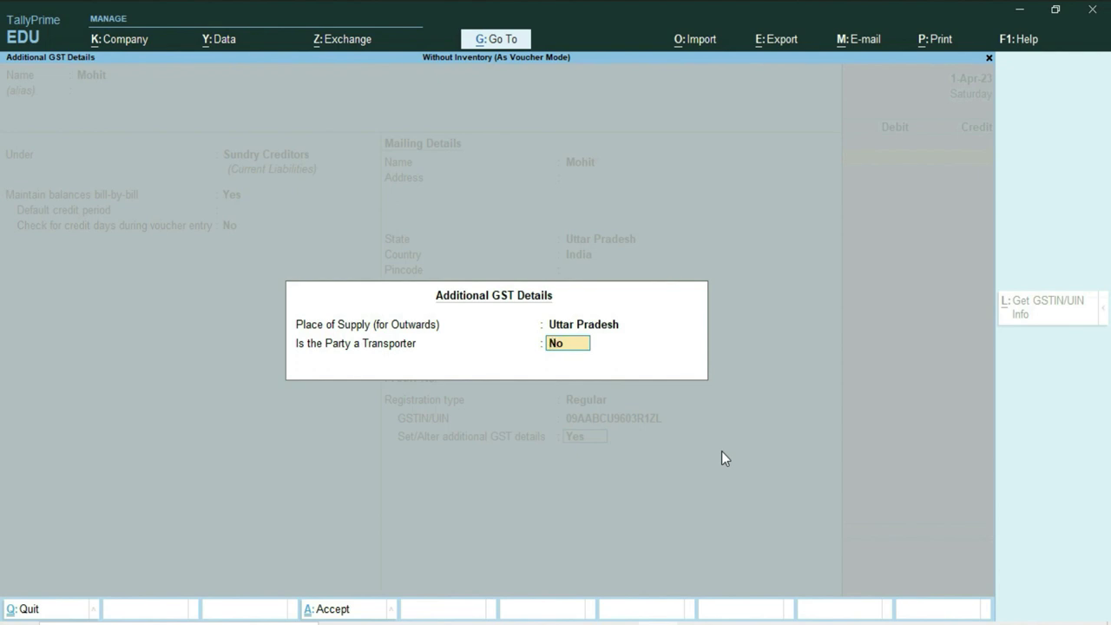
text(y)
key(Return)
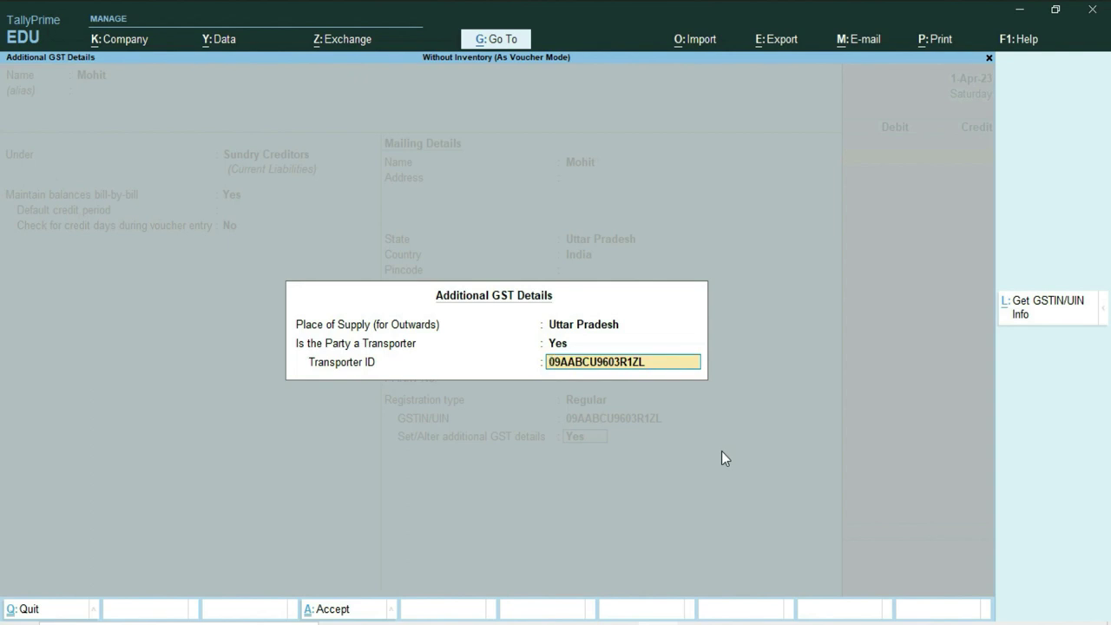
key(Return)
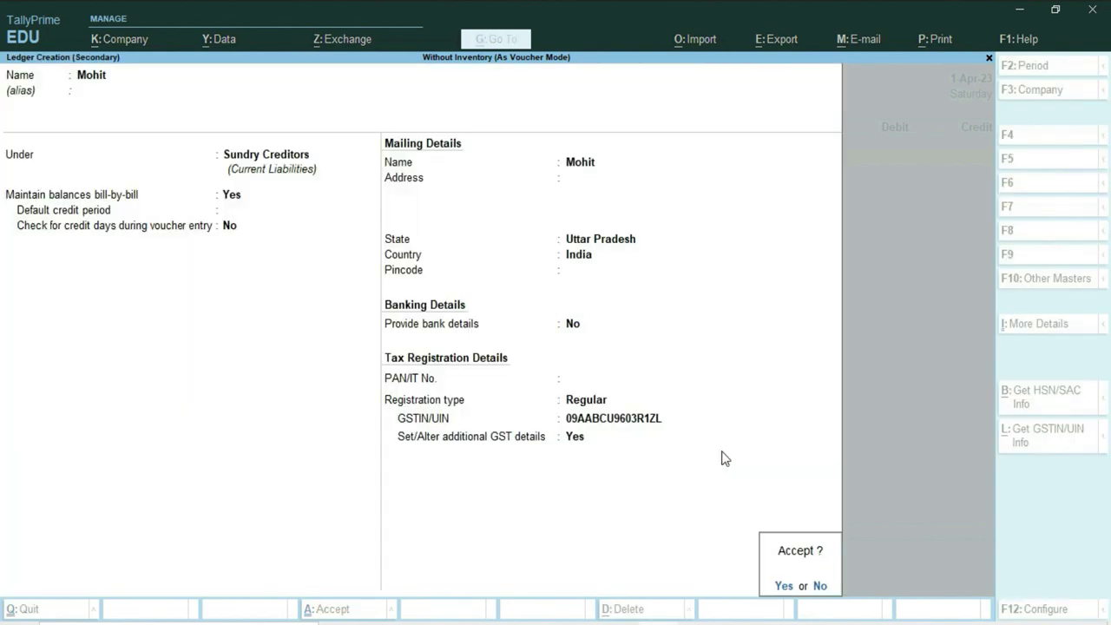
key(Return)
key(Return)
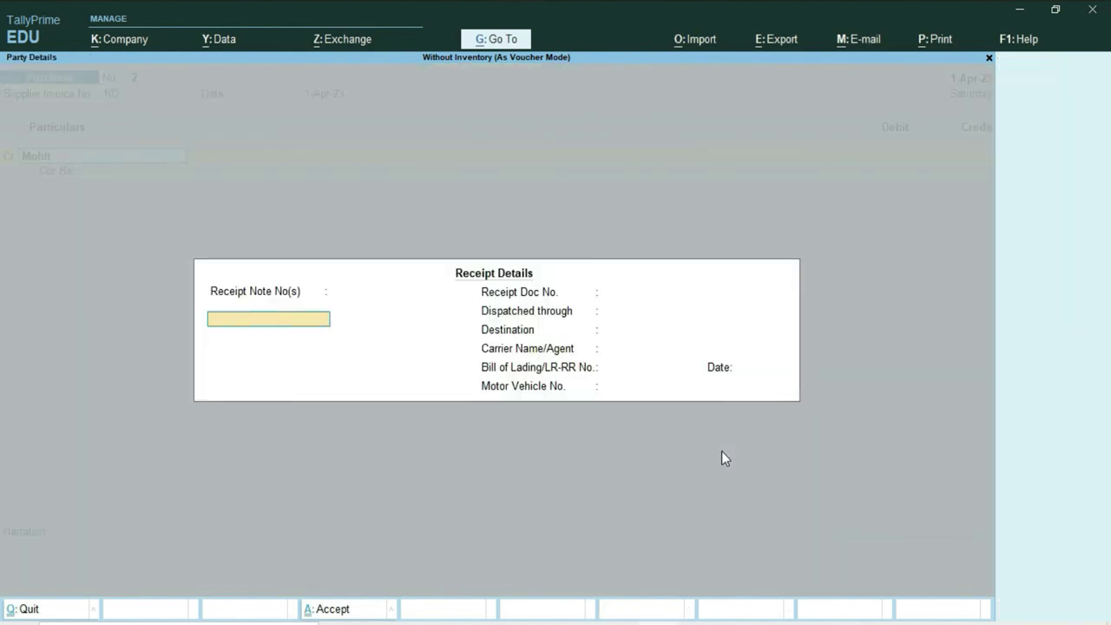
Enter receipt note 102 dated 1-Apr-23, document 459687, dispatched by Truck to Burari.
text(102)
key(Return)
key(Return)
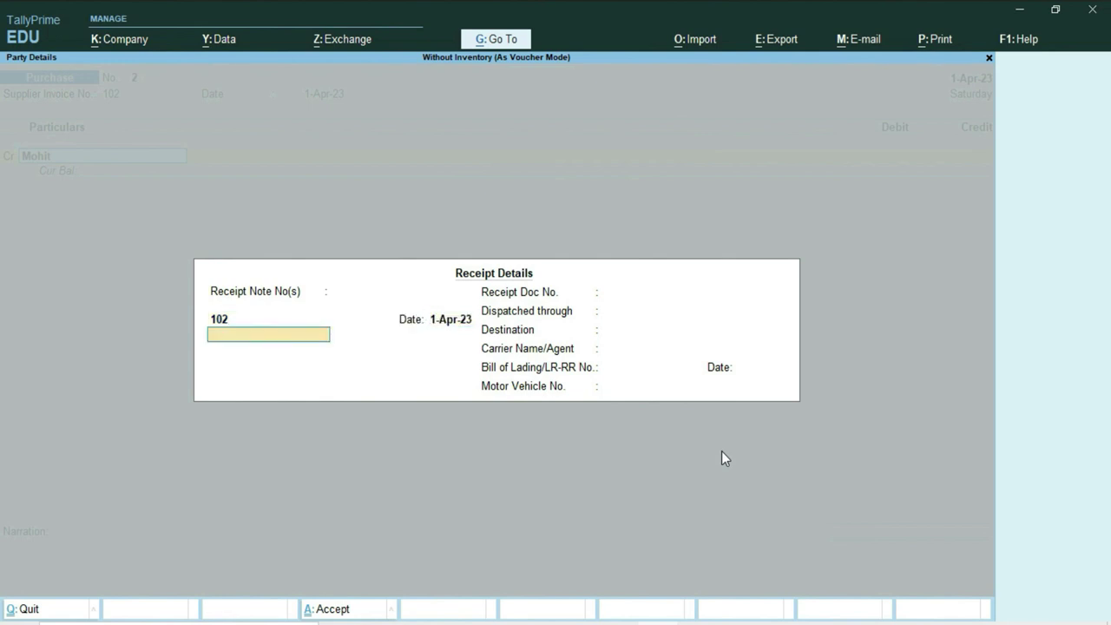
key(Return)
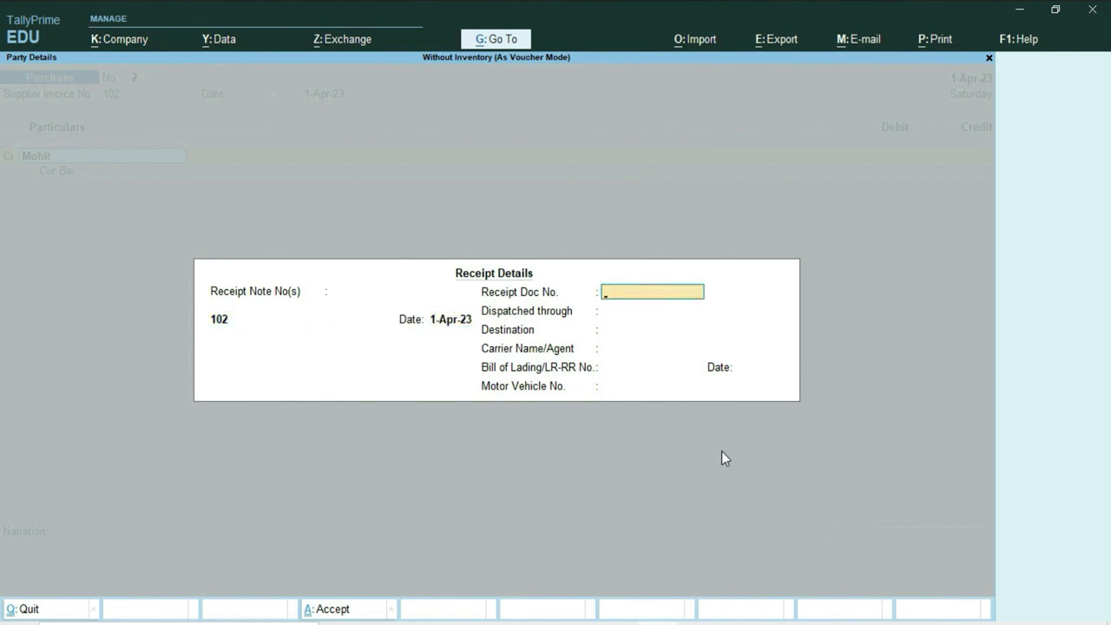
text(459687)
key(Return)
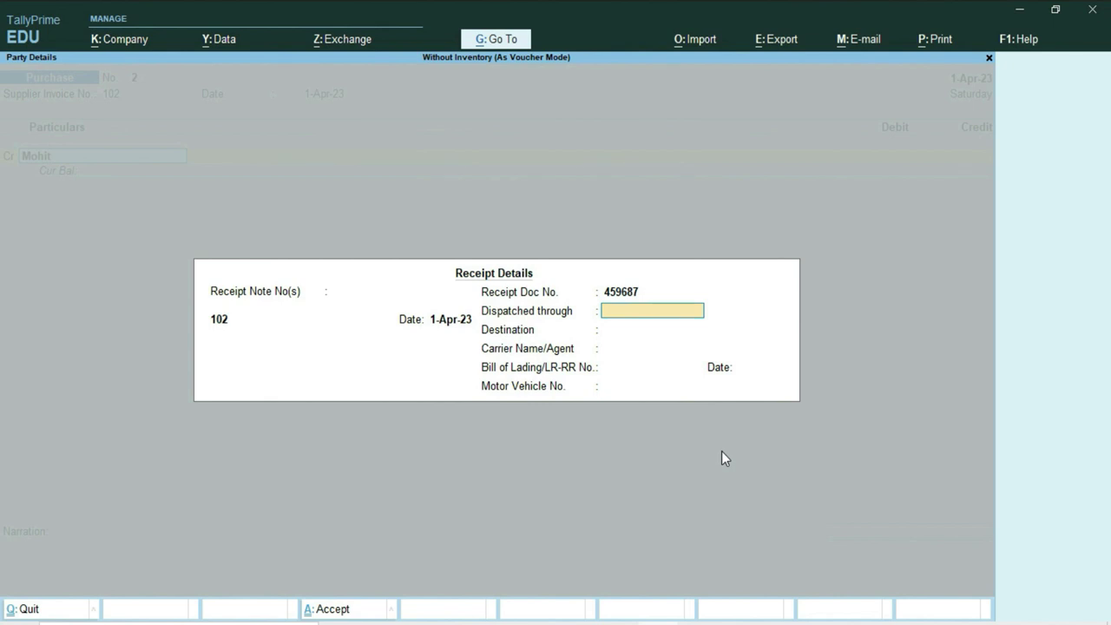
text(Truck)
key(Return)
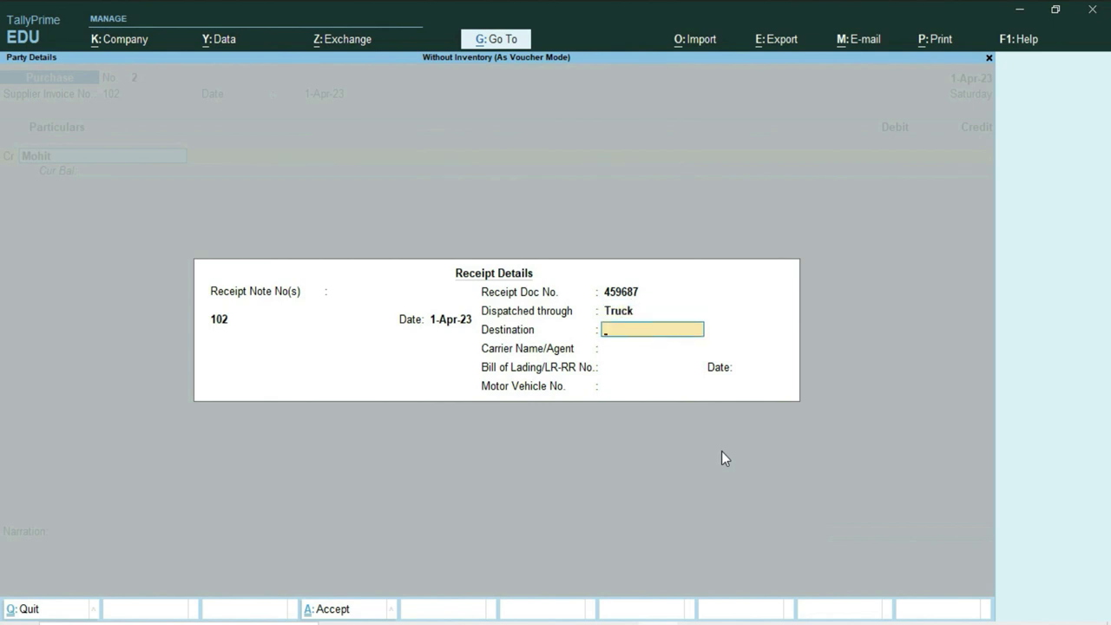
text(Burari)
key(Return)
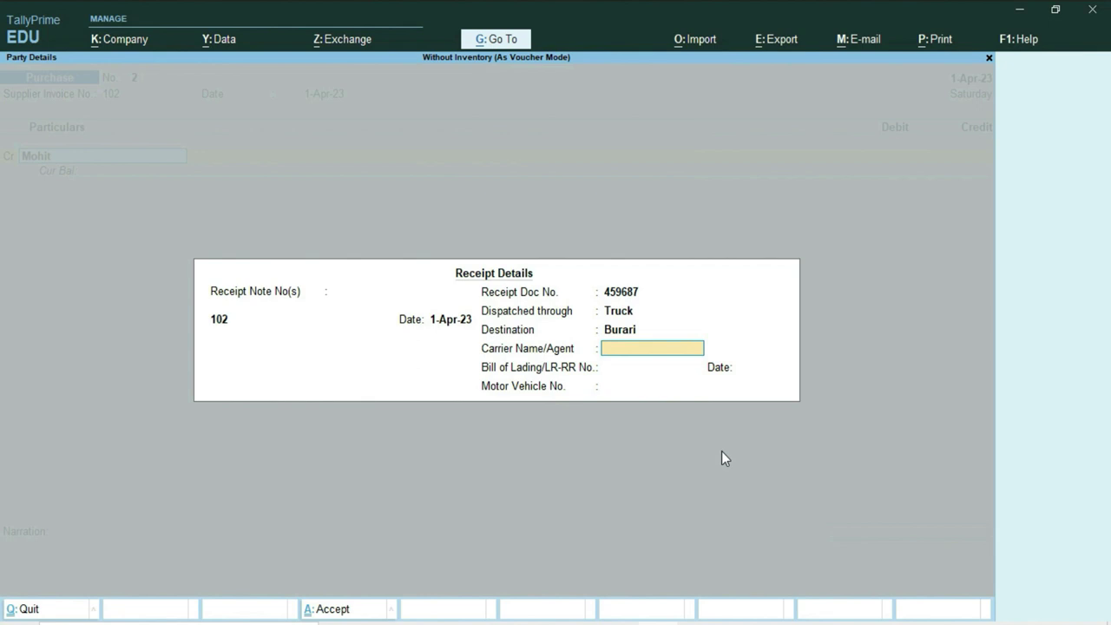
Add the carrier name, LR 102 dated 1-Apr-23, vehicle DI1CH4545, and Uttar Pradesh as place of supply.
text(Aditya)
key(Return)
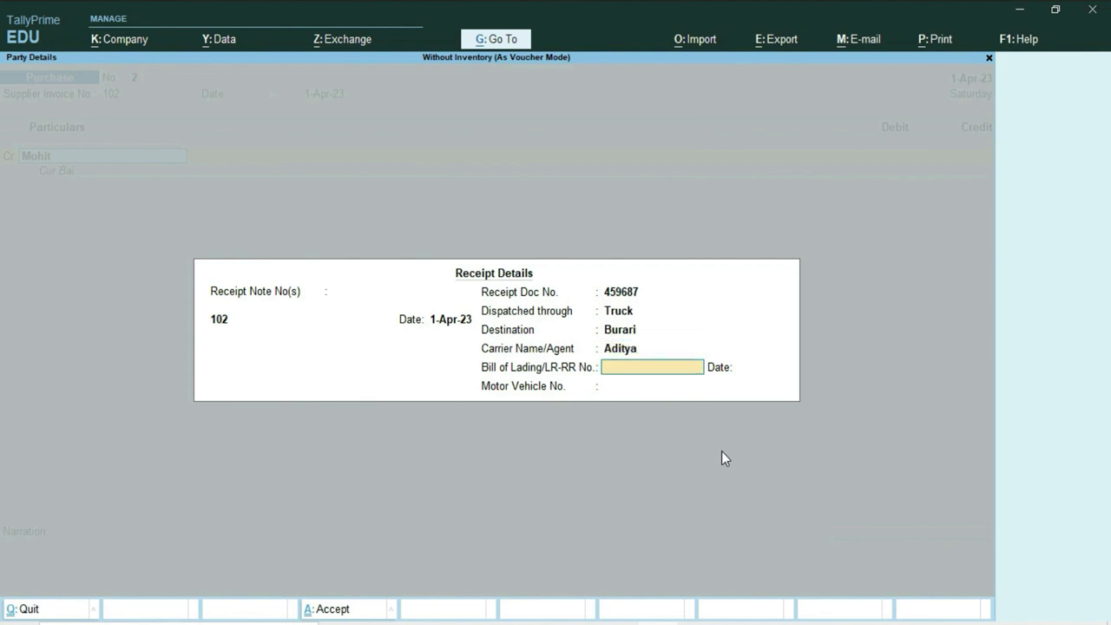
text(102)
key(Return)
text(1)
key(Return)
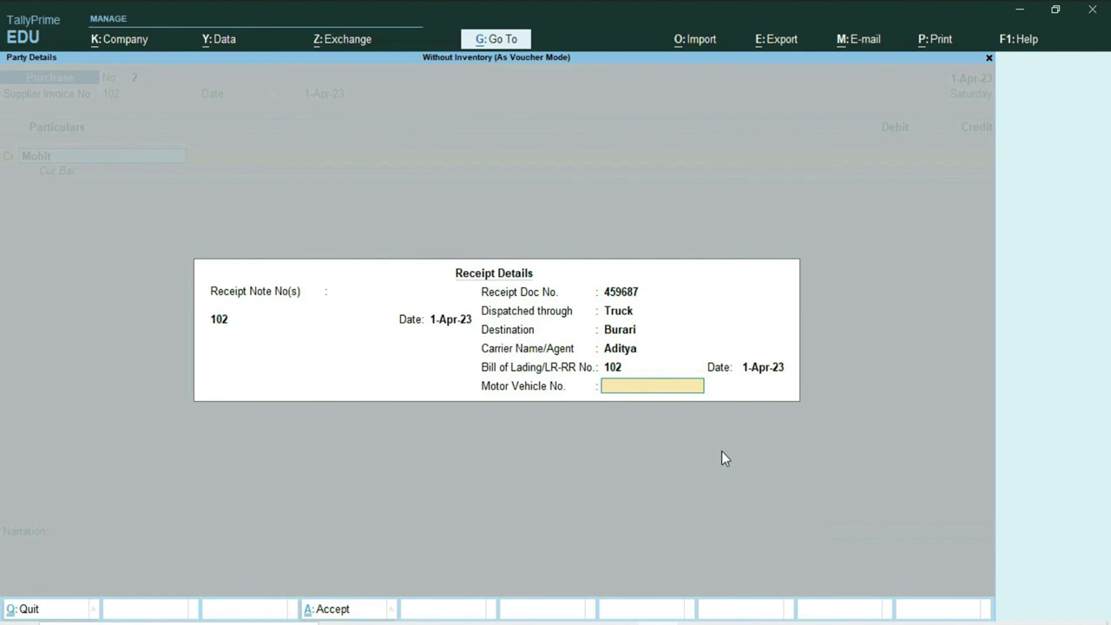
text(DI1CH4545)
key(Return)
key(Return)
key(Return)
key(Return)
key(Return)
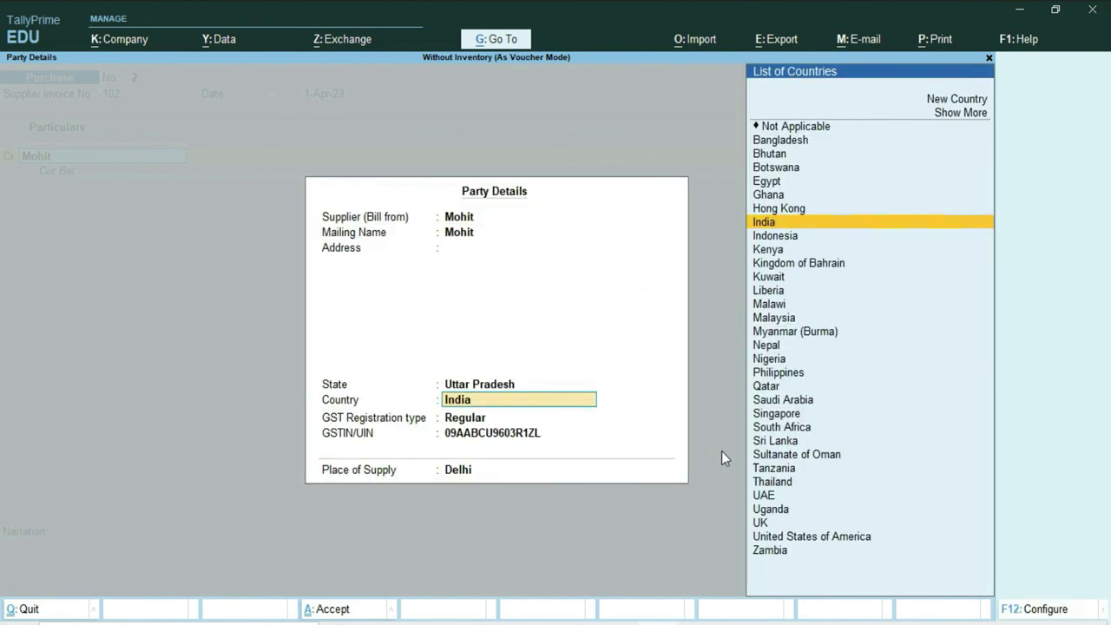
key(Return)
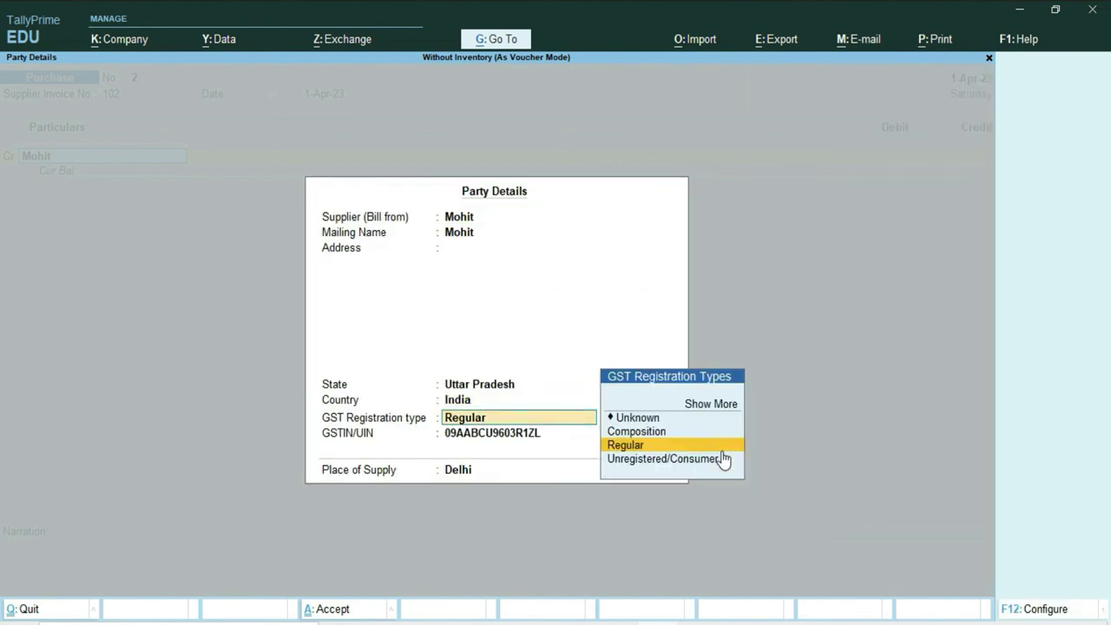
key(Return)
key(Return)
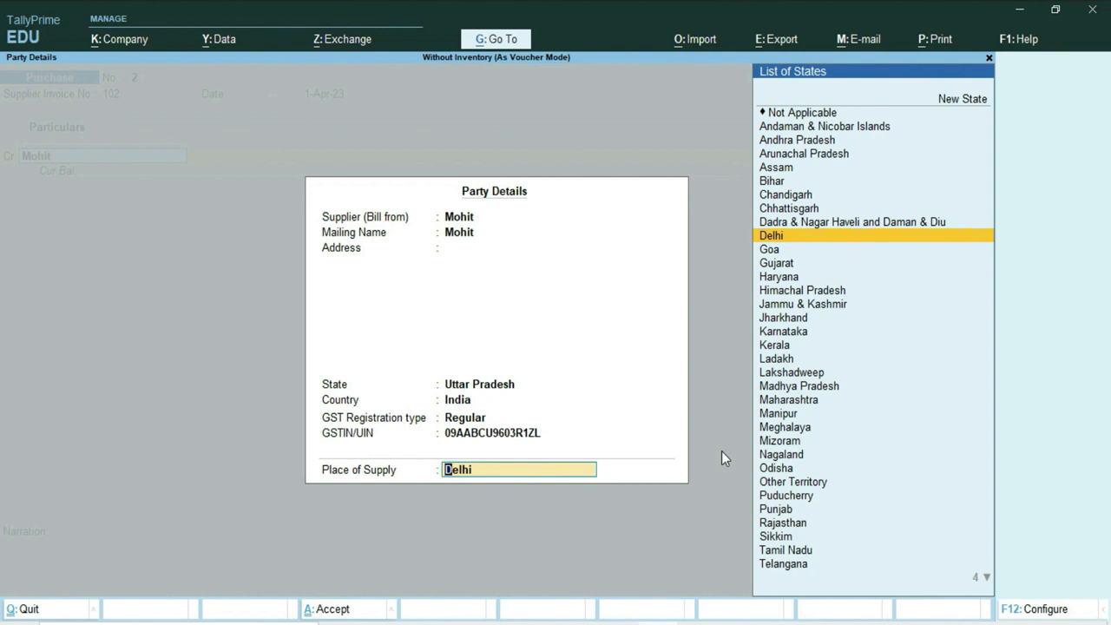
text(U)
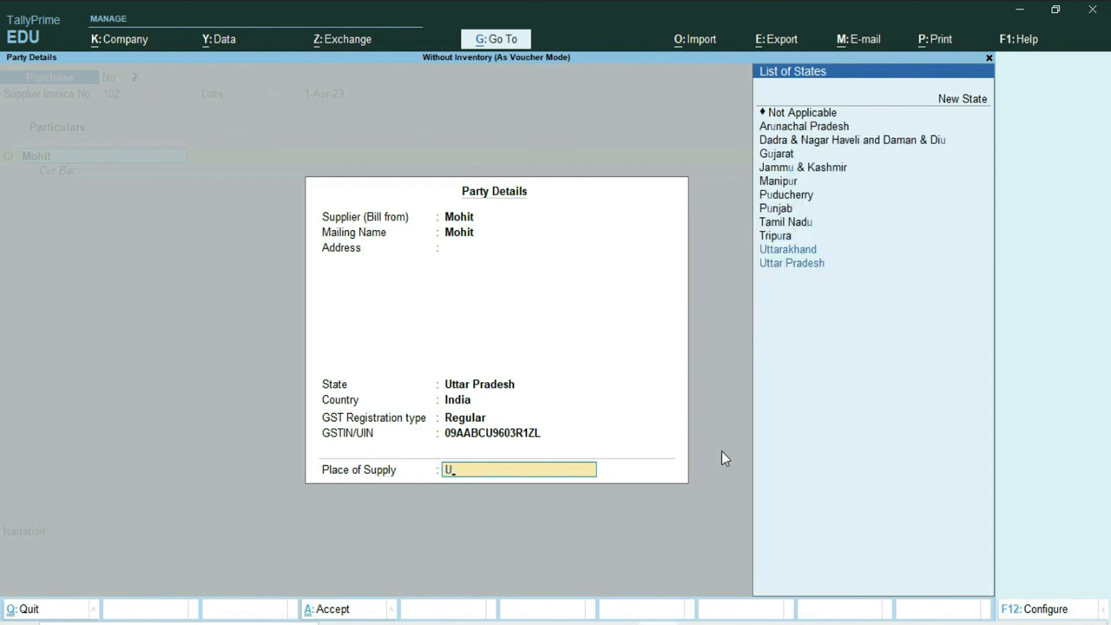
key(Return)
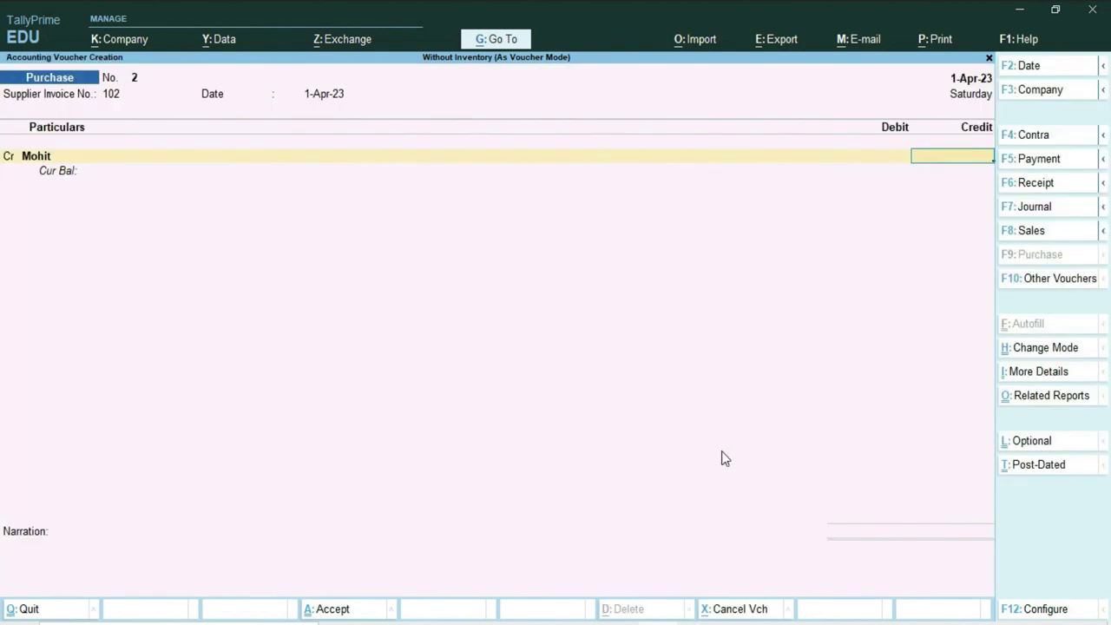
Check question 2's amount in Word and enter 15500 as the supplier's credit.
key(alt+Tab)
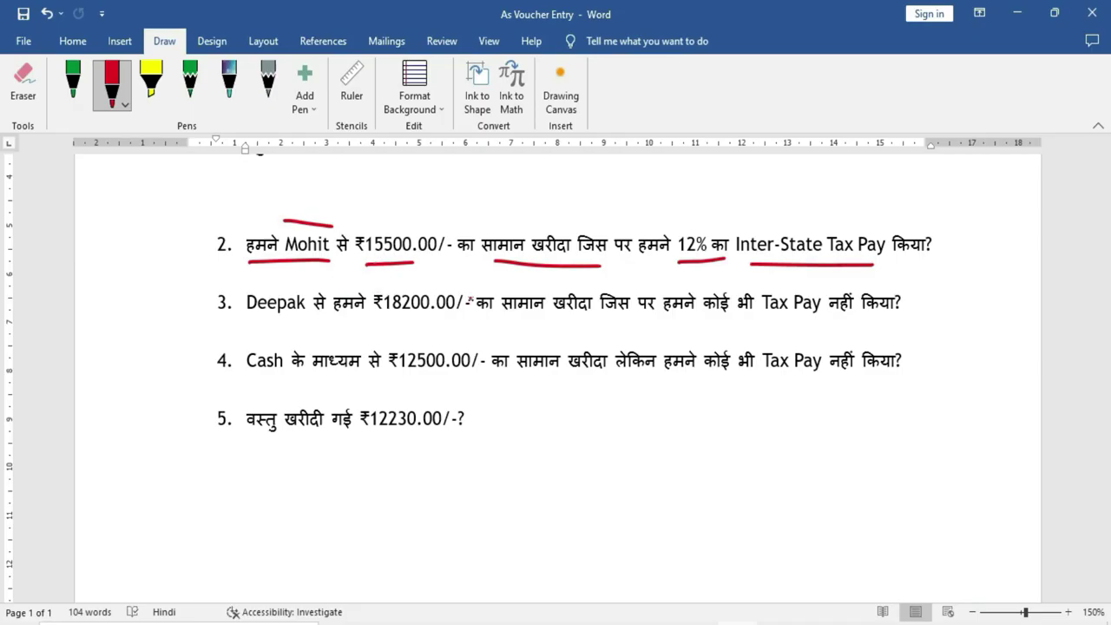
key(alt+Tab)
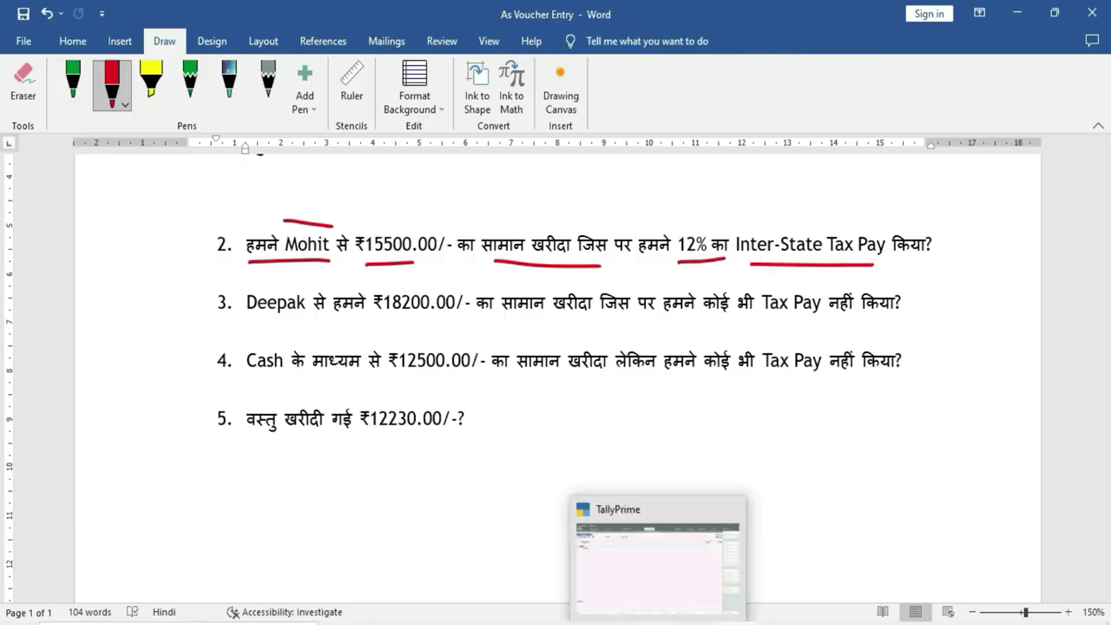
text(15500)
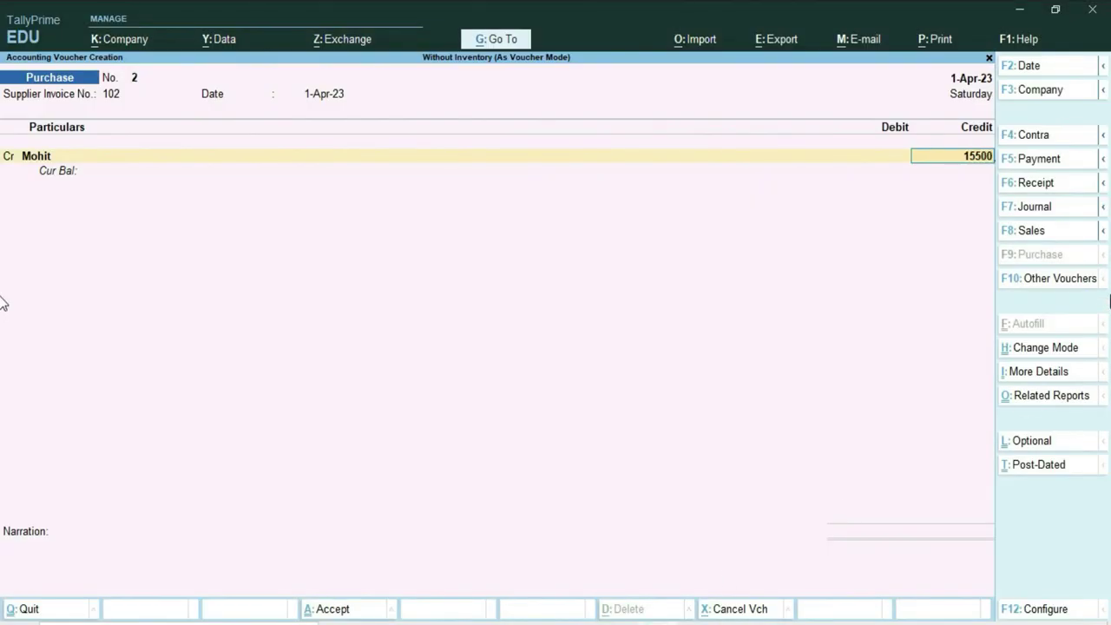
Record the 15500 credit as new bill reference 102 and debit Purchase A/c without inventory allocation.
key(Return)
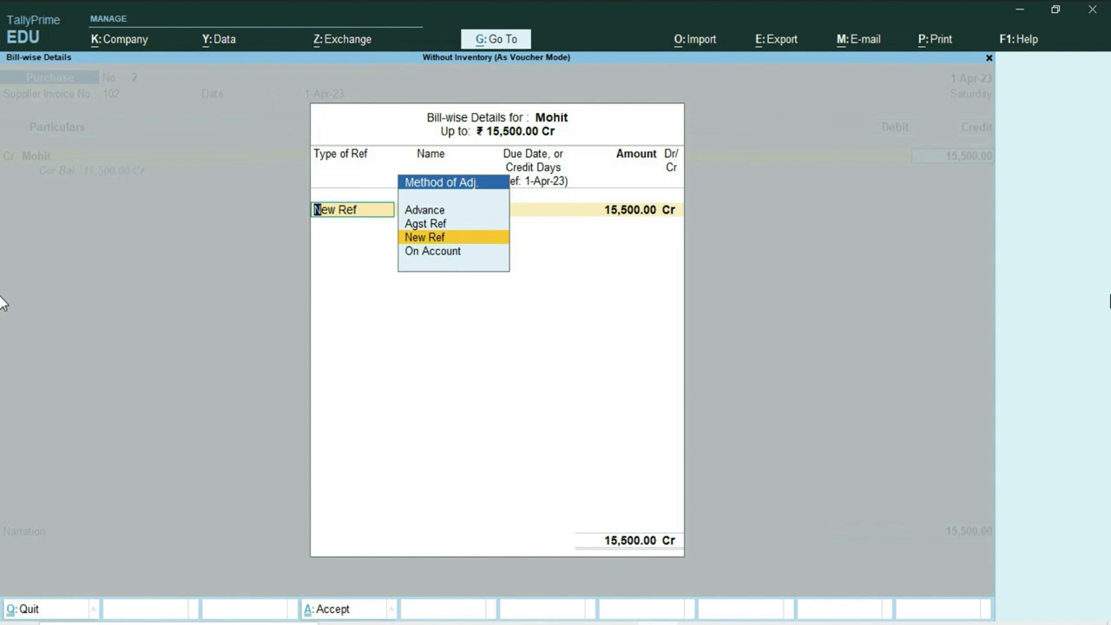
key(Return)
key(Return)
key(Return)
key(Return)
key(Return)
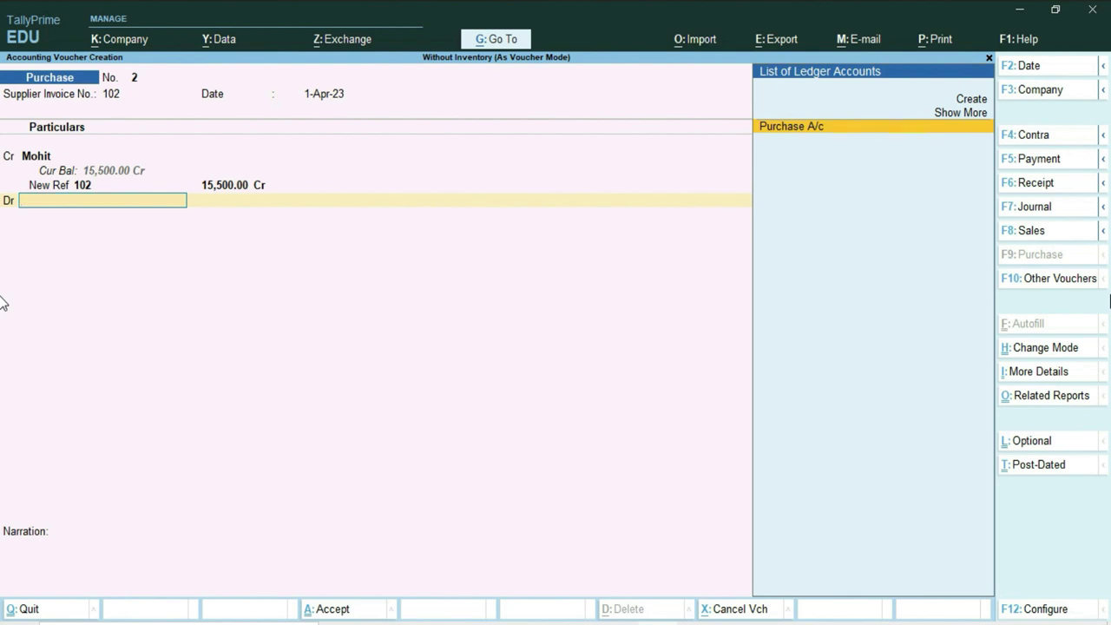
key(Return)
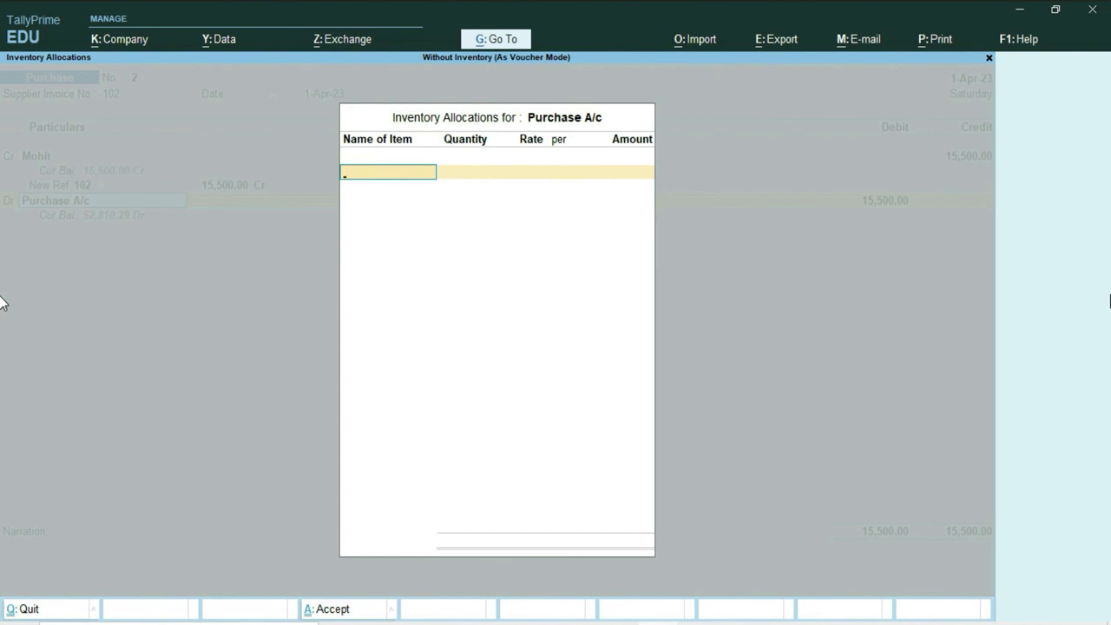
key(Escape)
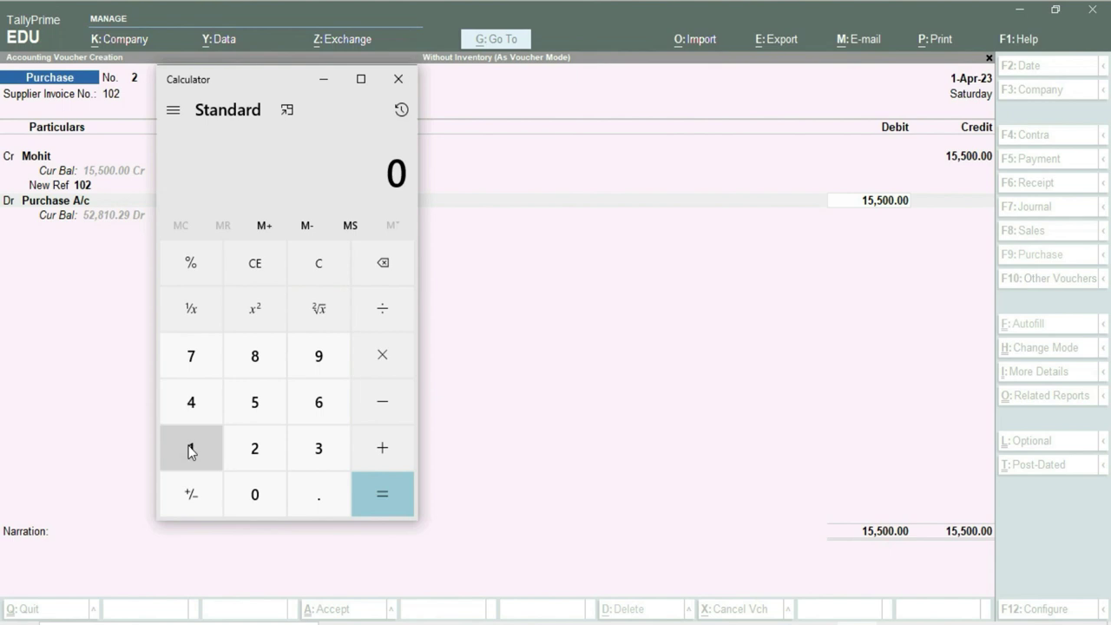
Calculate 12% of 15500 in Calculator, giving 1,860.
click(191, 448)
click(254, 403)
click(255, 402)
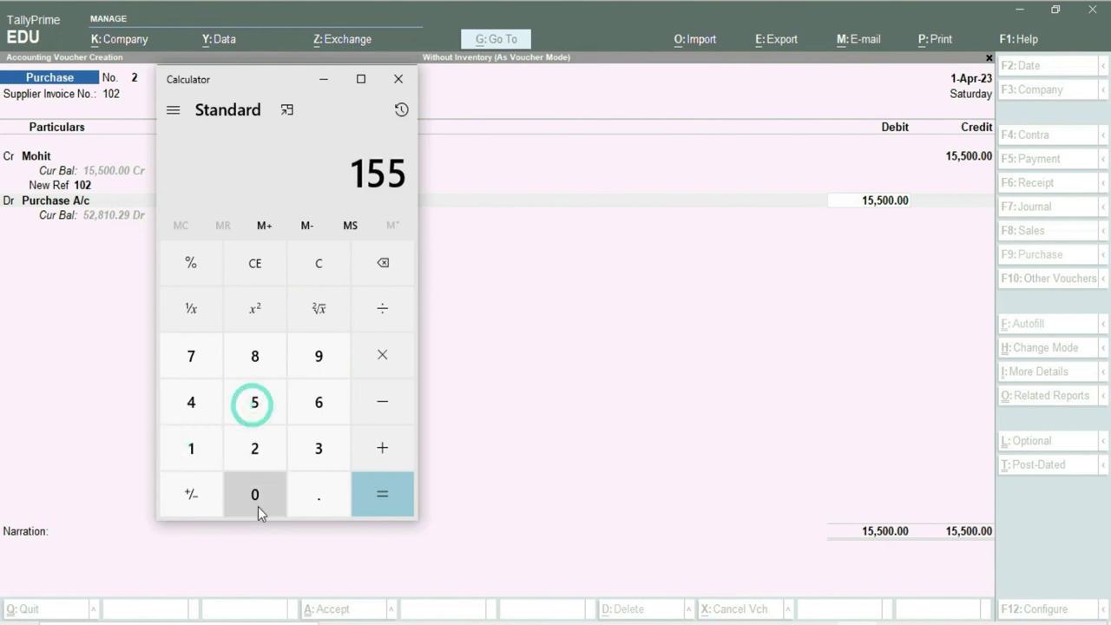
click(258, 506)
click(258, 506)
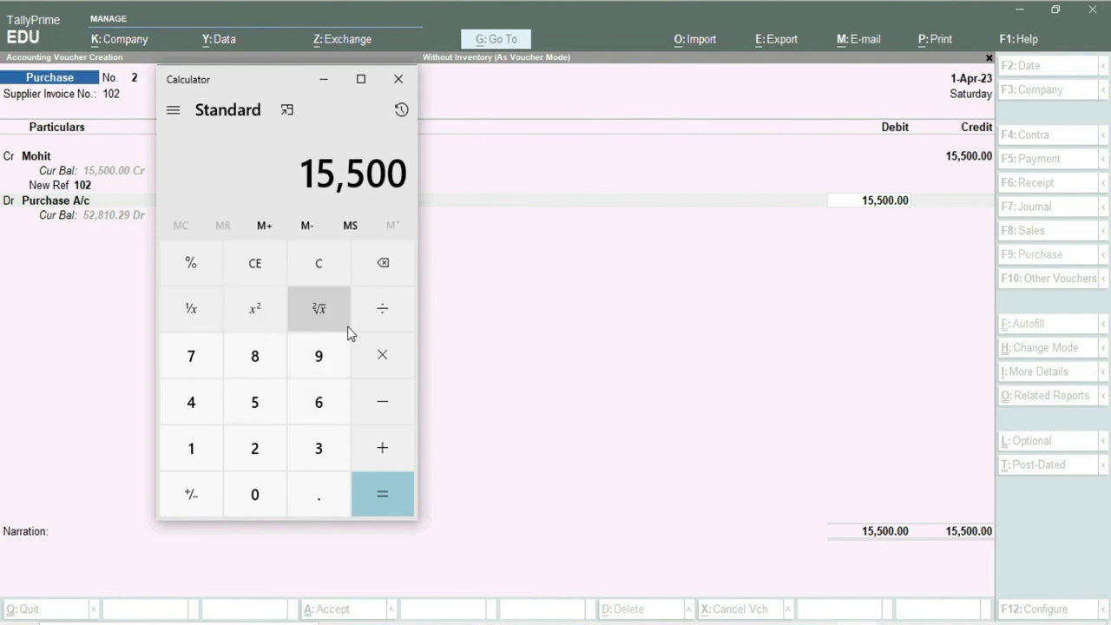
click(374, 351)
click(193, 447)
click(250, 449)
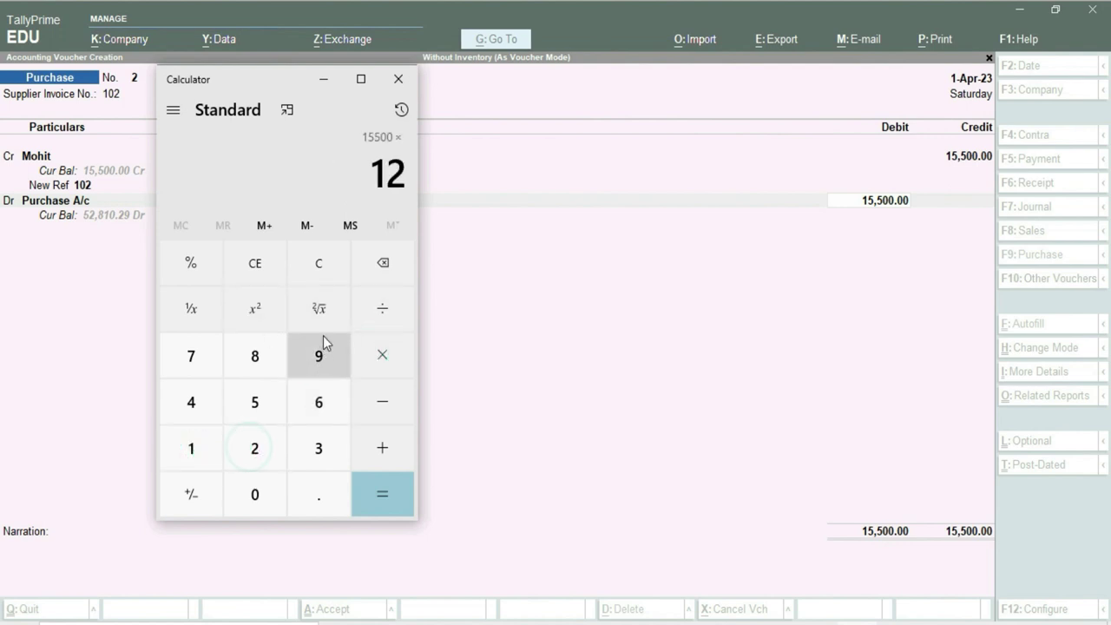
click(192, 267)
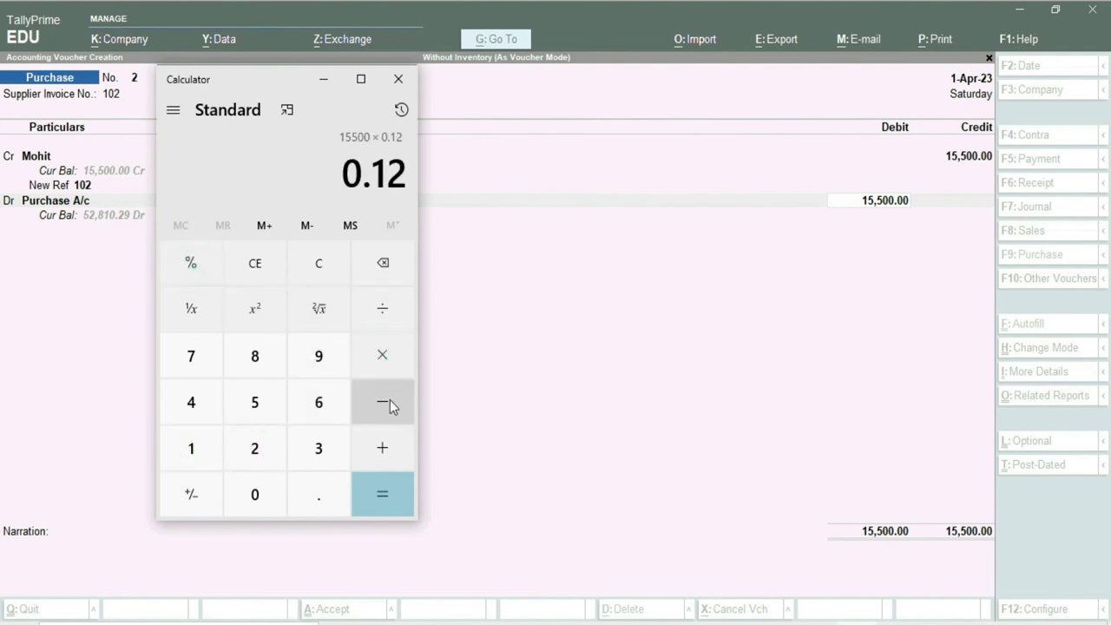
click(382, 496)
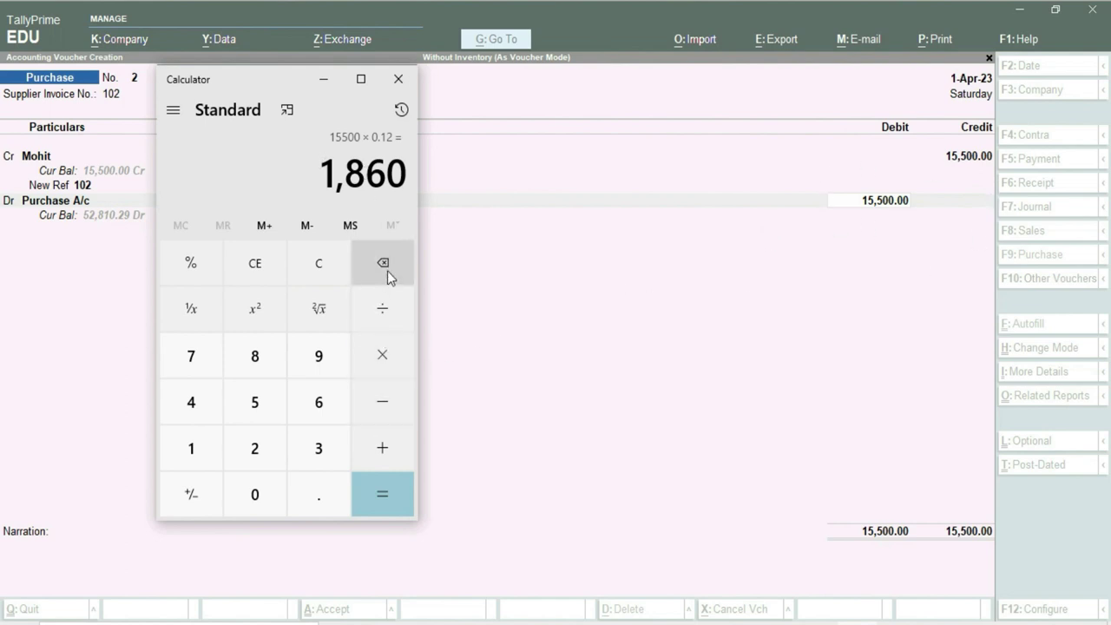
Subtract 1860 from 15500 in Calculator to get 13,640.
click(342, 267)
click(193, 470)
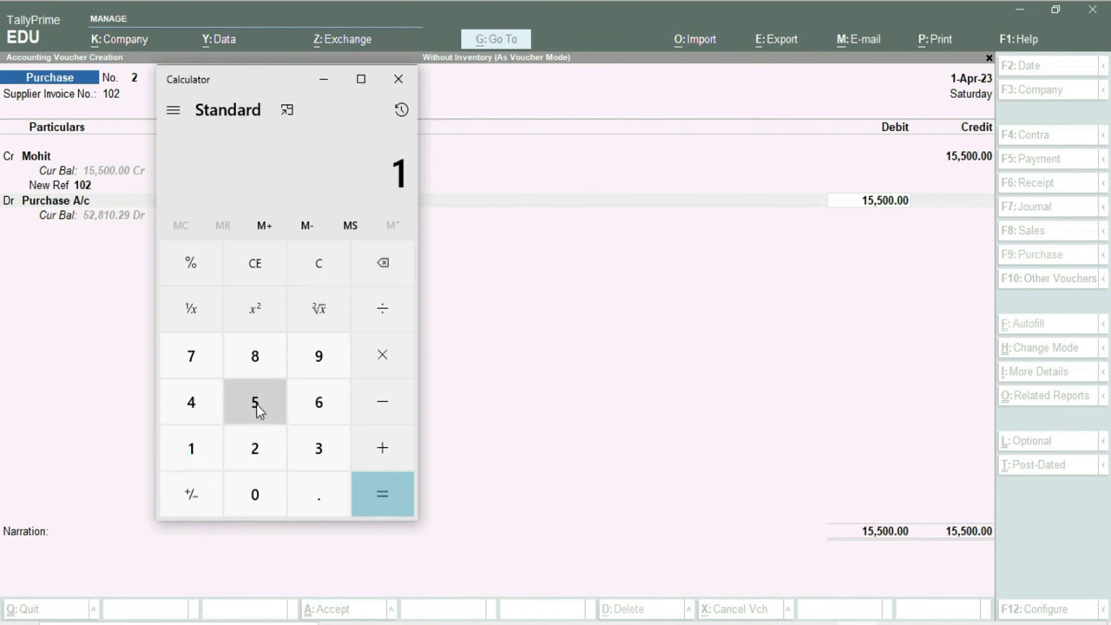
click(255, 405)
click(255, 403)
click(256, 495)
click(256, 495)
click(376, 402)
click(203, 455)
click(254, 356)
click(318, 402)
click(279, 496)
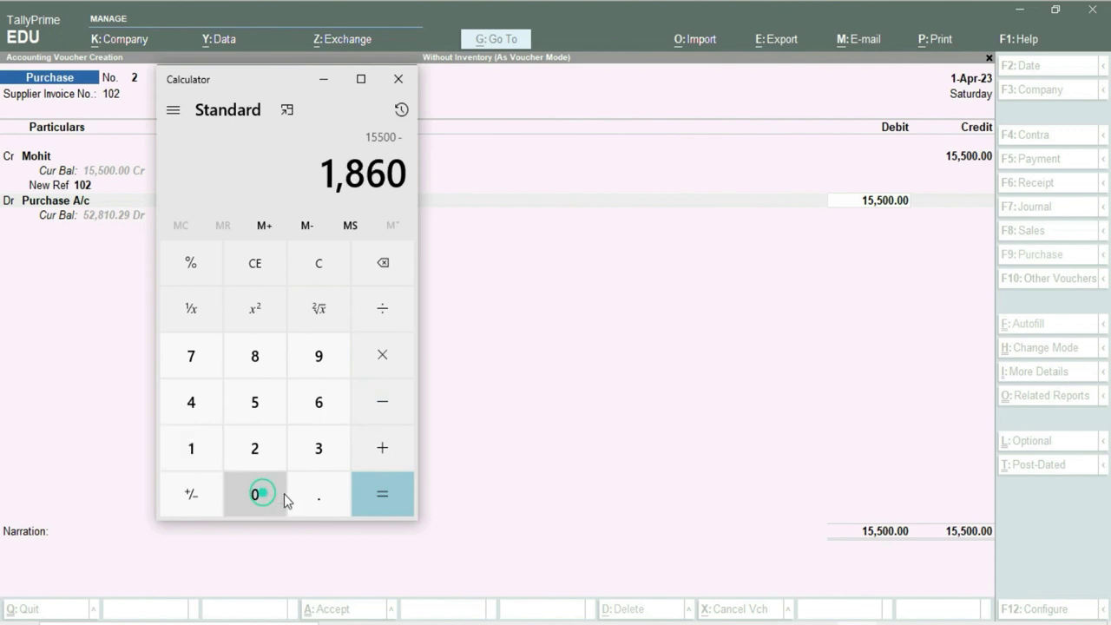
click(388, 502)
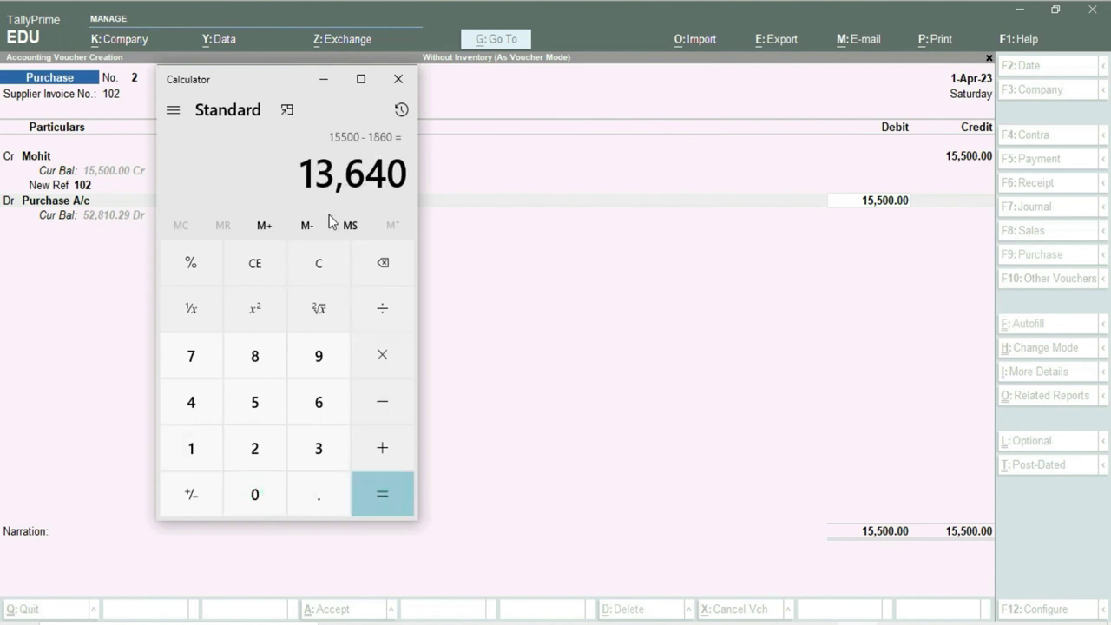
Copy 13,640 into TallyPrime as the Purchase A/c debit amount.
drag(300, 172, 411, 171)
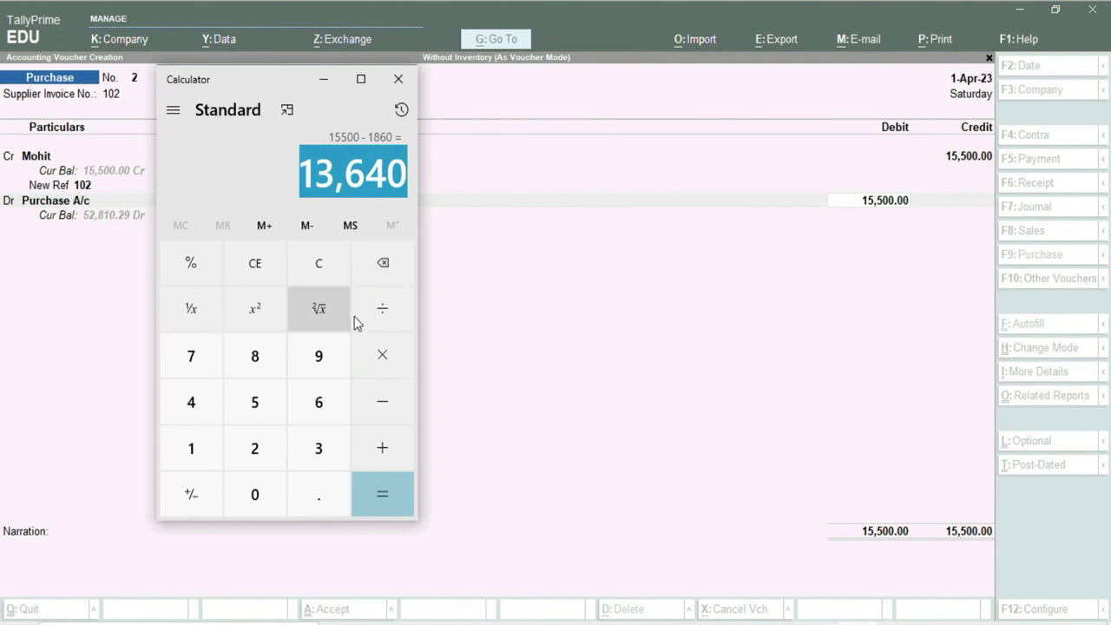
click(882, 207)
key(ctrl+alt+v)
key(Return)
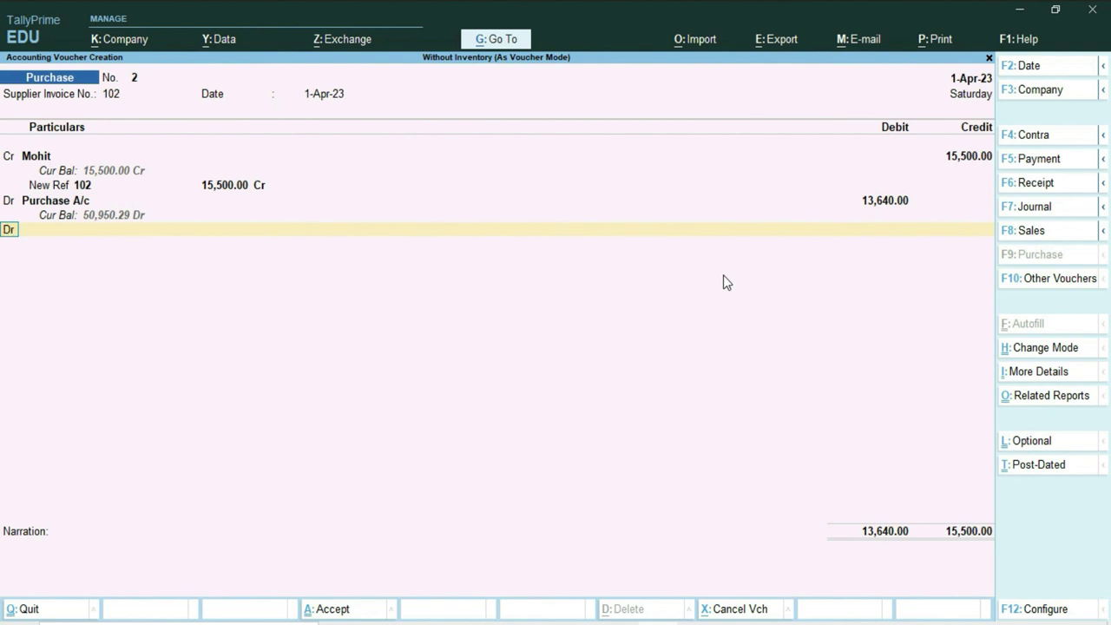
Start a new ledger named IGST under Duties & Taxes from the voucher's debit line.
key(Return)
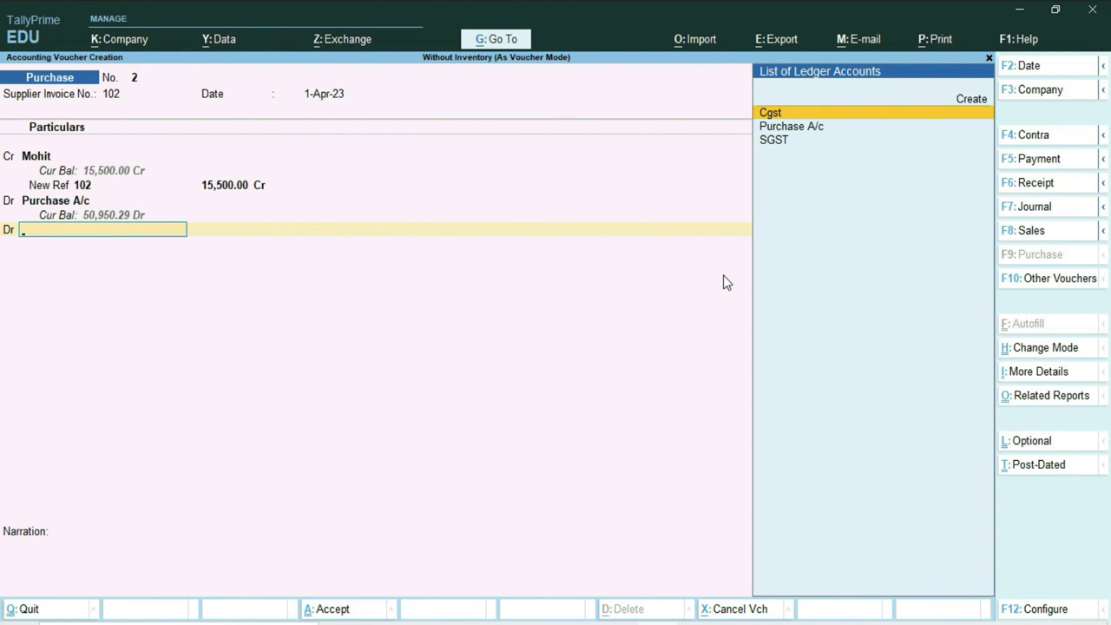
key(alt+c)
text(IGST)
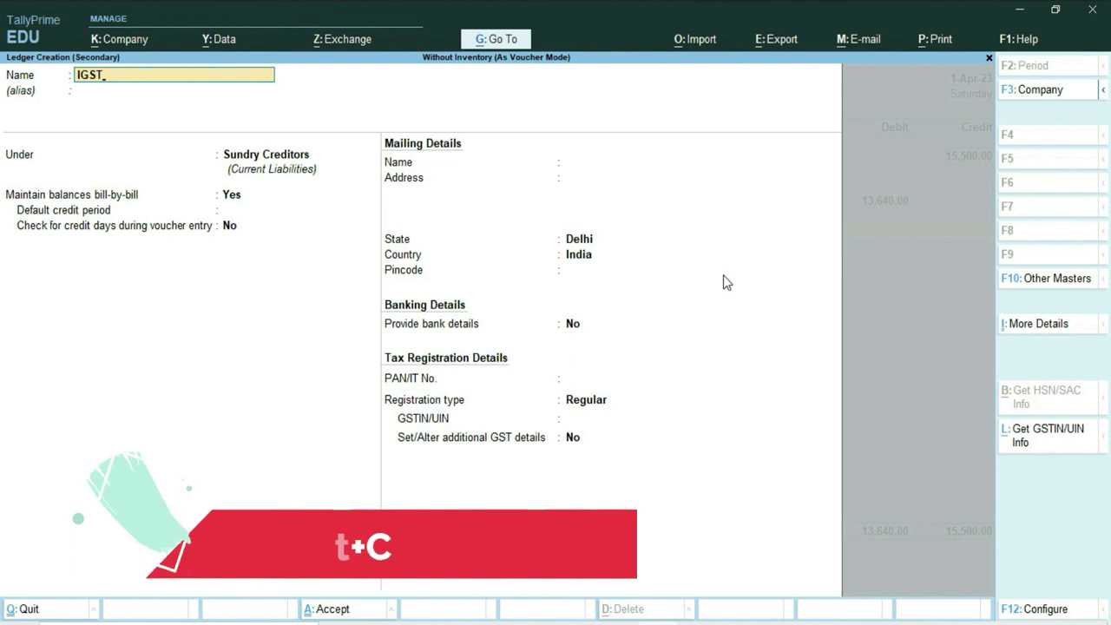
key(Return)
key(Return)
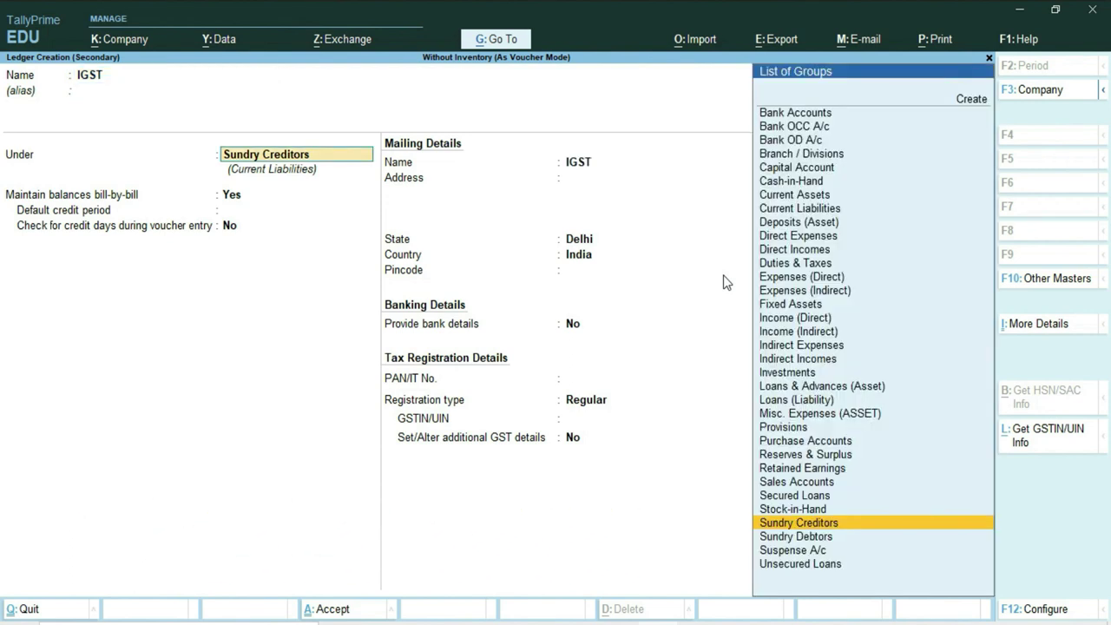
text(D)
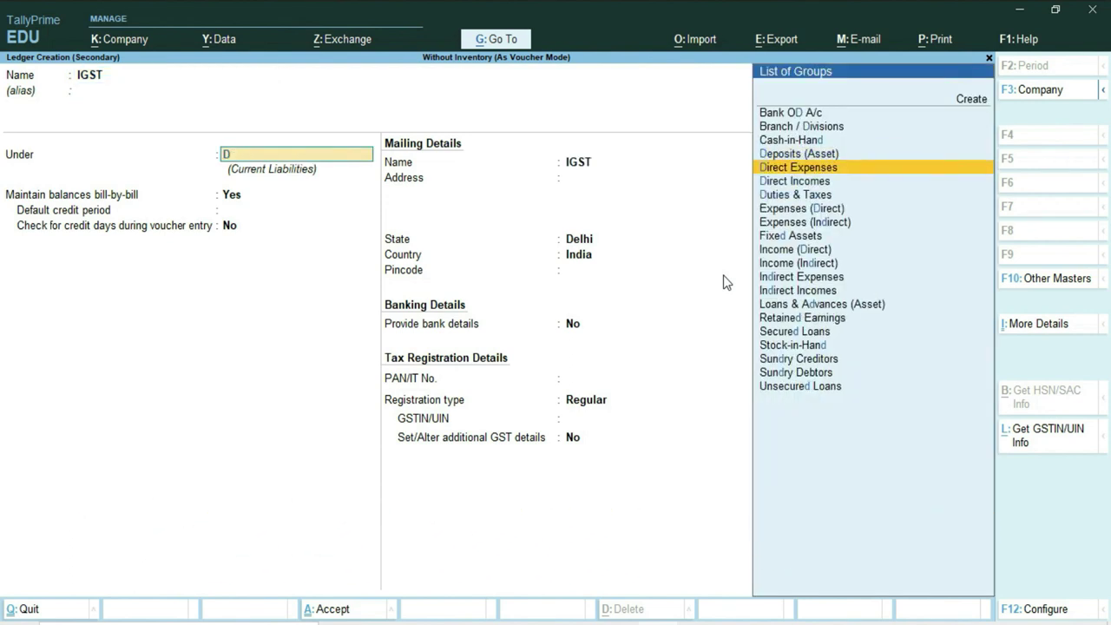
key(Down)
key(Down)
key(Return)
Set its duty type to GST, tax type IGST, rate 12%, rounding Not Applicable.
key(Up)
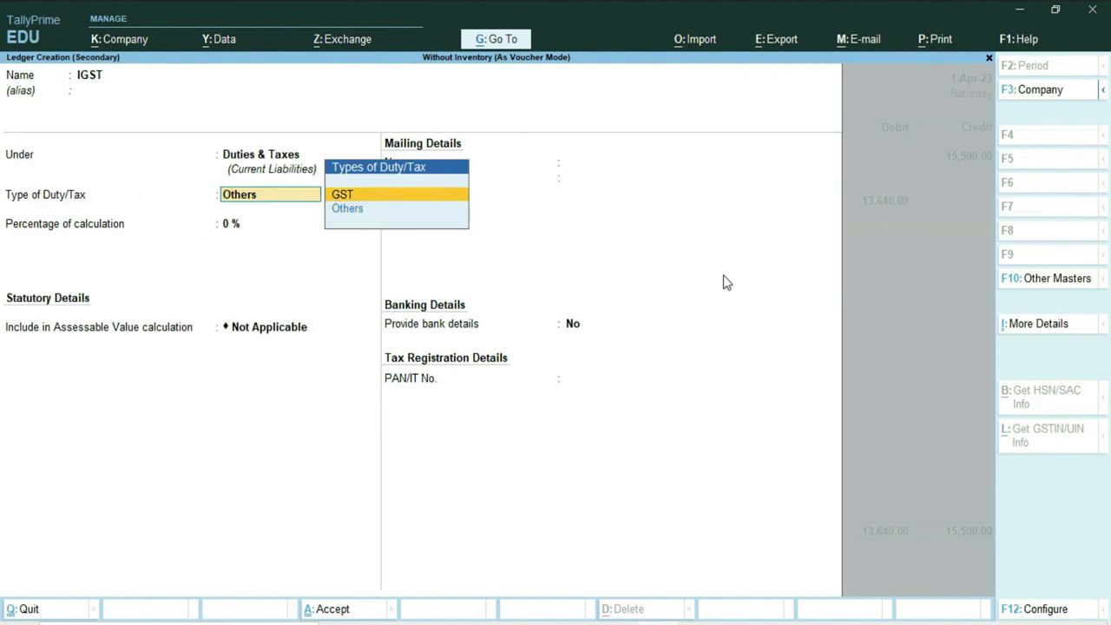
key(Return)
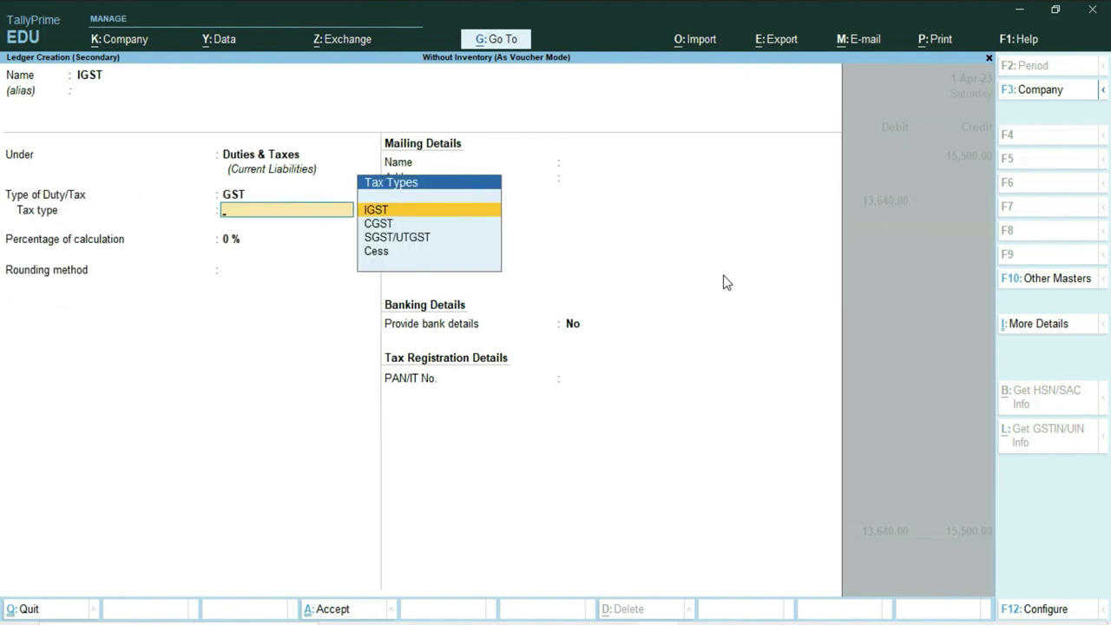
key(Return)
text(12)
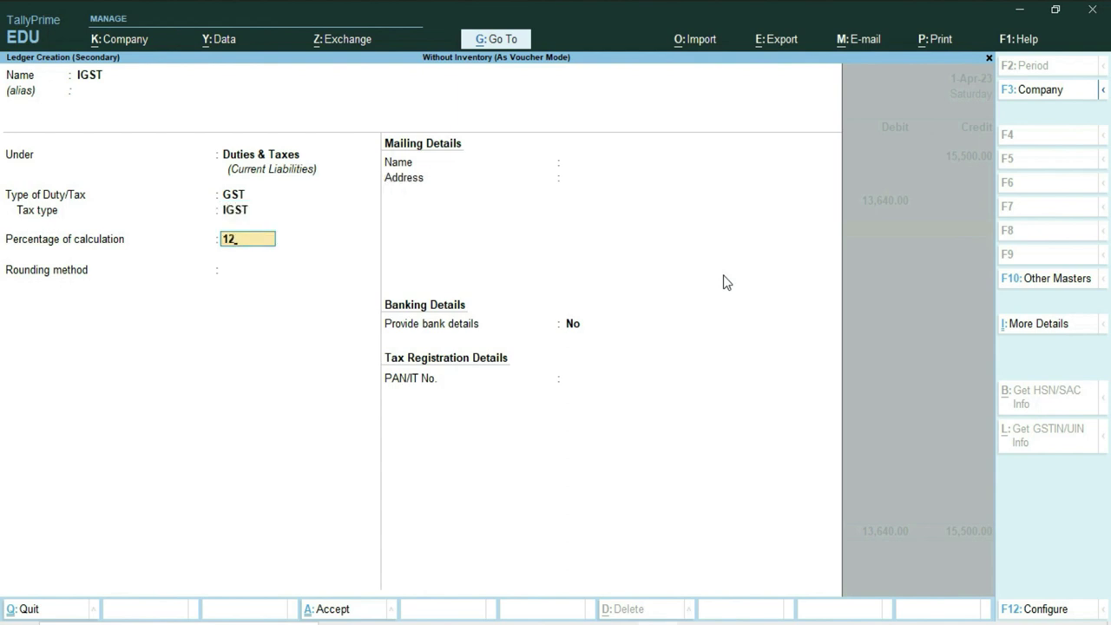
key(Return)
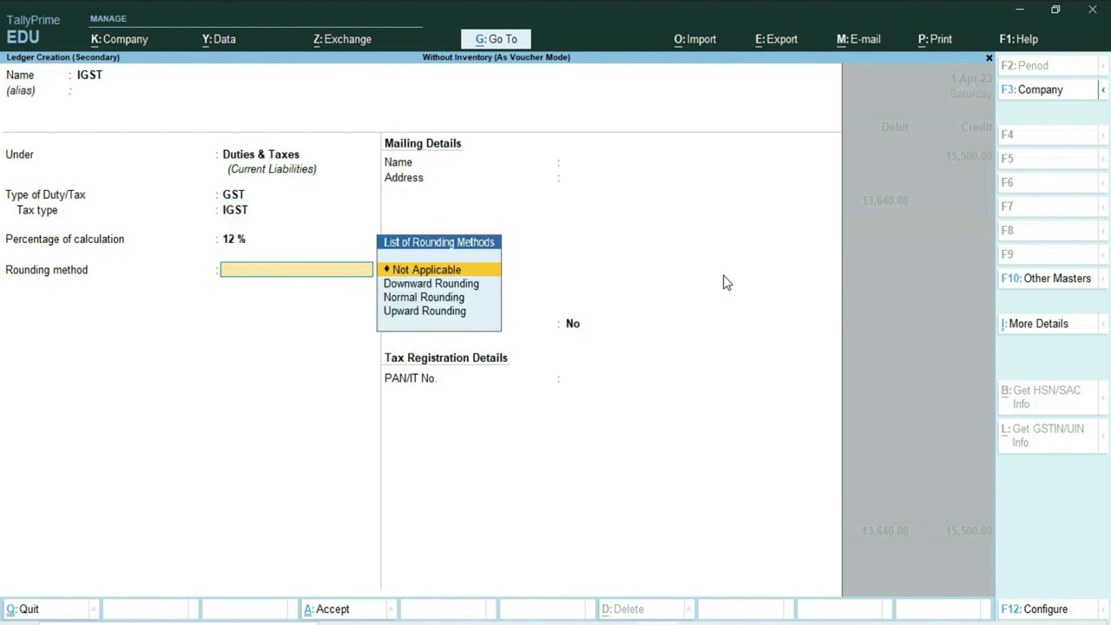
key(Return)
key(Return)
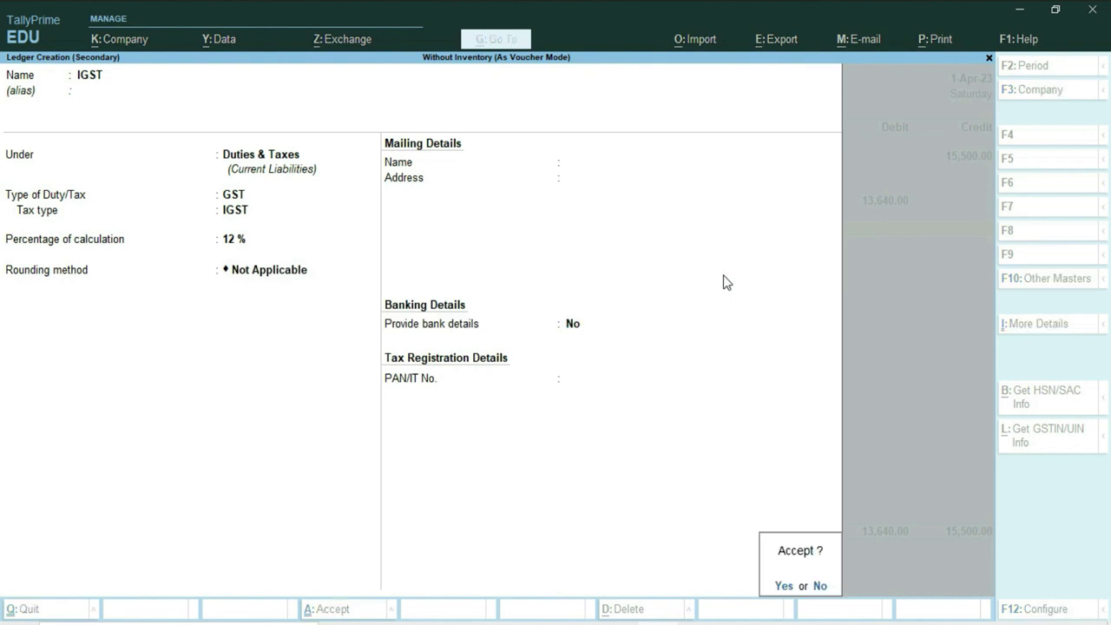
key(Return)
key(Return)
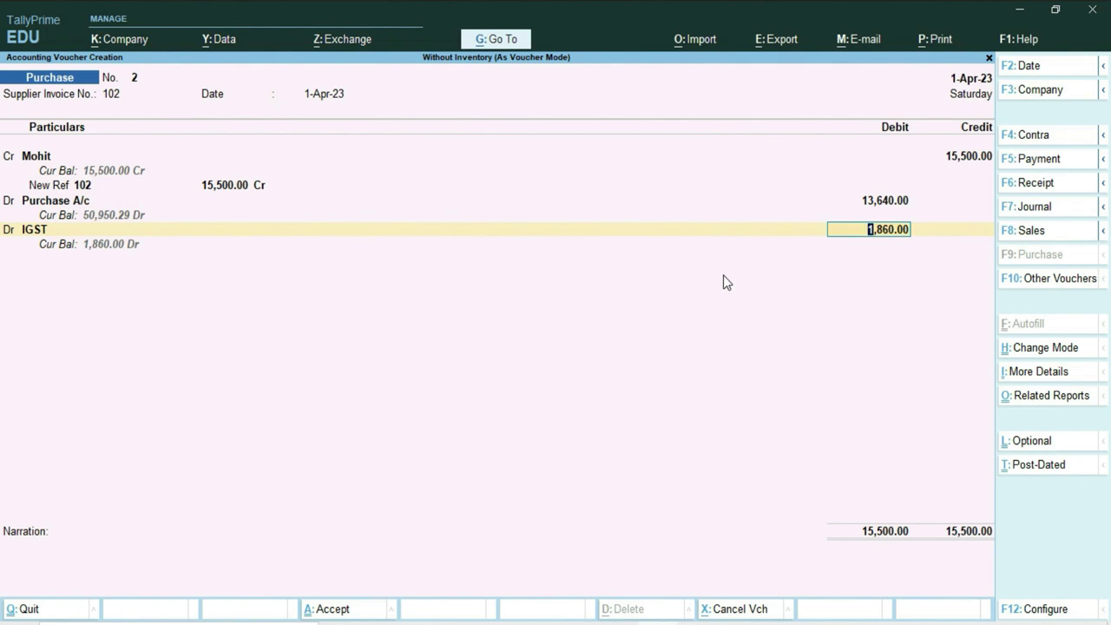
Debit IGST with 1,860.00 to balance at 15,500 and save purchase voucher 2.
key(Return)
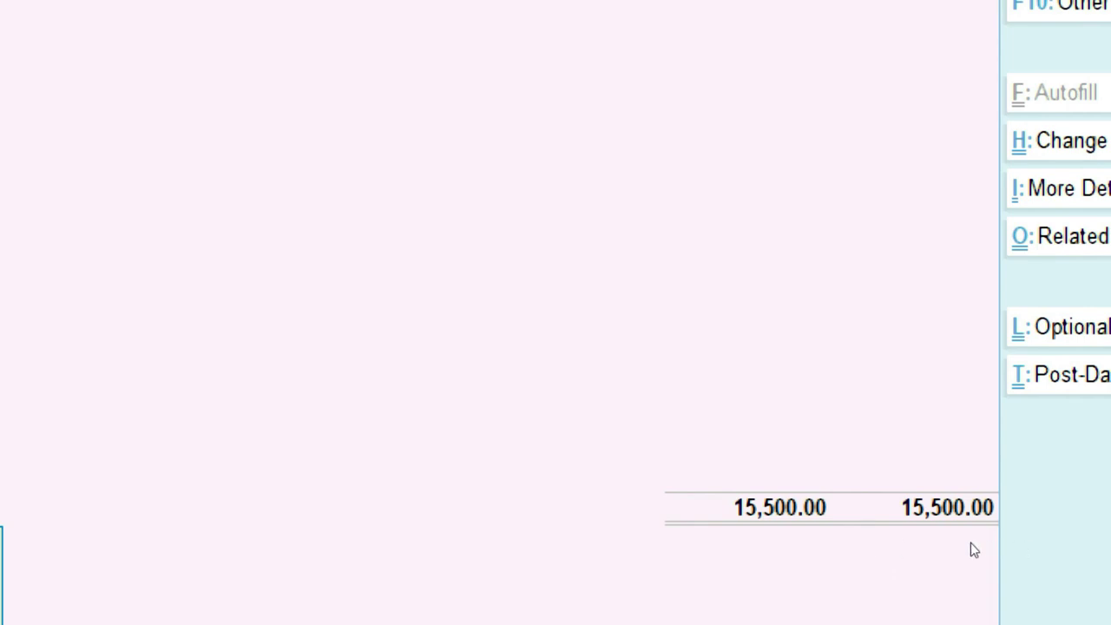
key(Return)
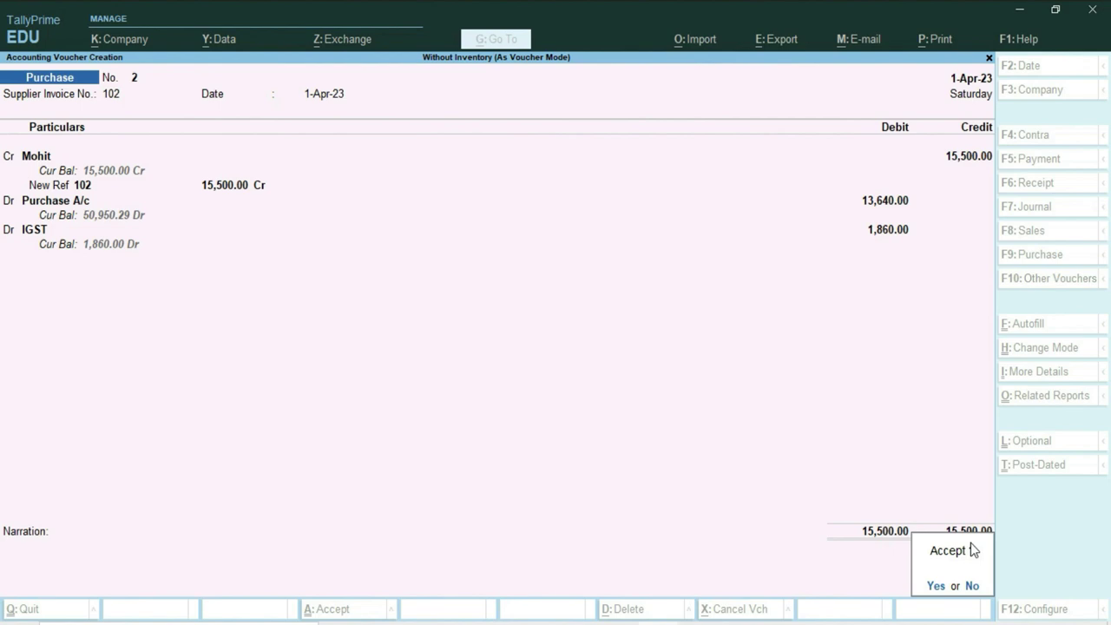
key(Return)
key(alt+Tab)
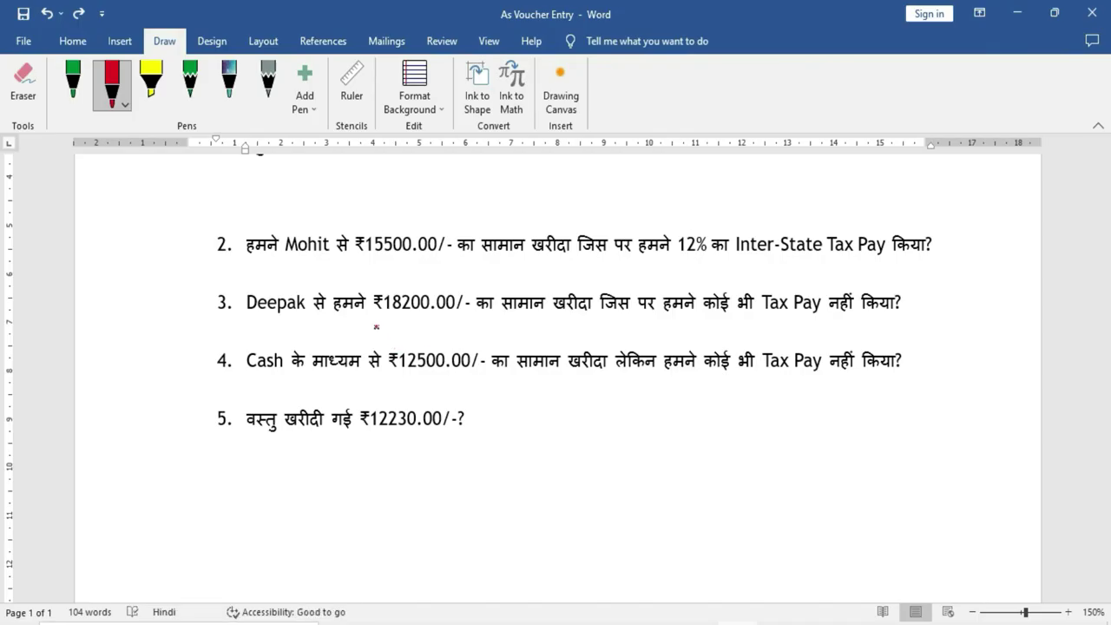
In red ink, tick questions 2 and 3 and underline the ₹18200.00 amount and no-tax wording.
drag(202, 249, 259, 213)
drag(192, 301, 263, 270)
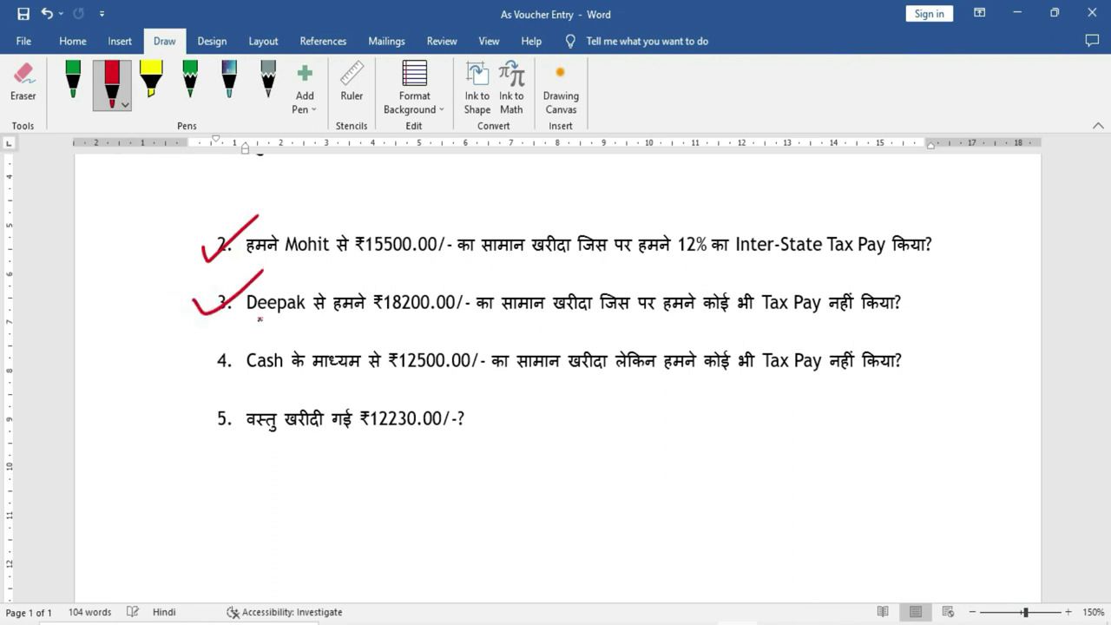
drag(375, 318, 449, 319)
drag(760, 322, 869, 323)
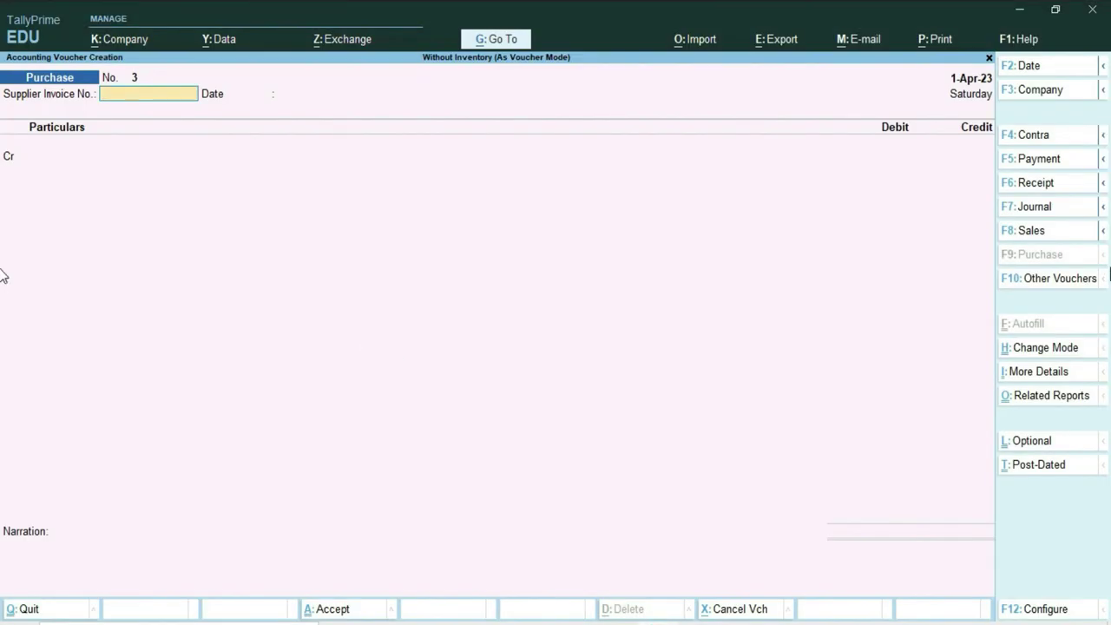
Create a new supplier ledger from voucher 3's credit line under Sundry Creditors.
key(Return)
key(Return)
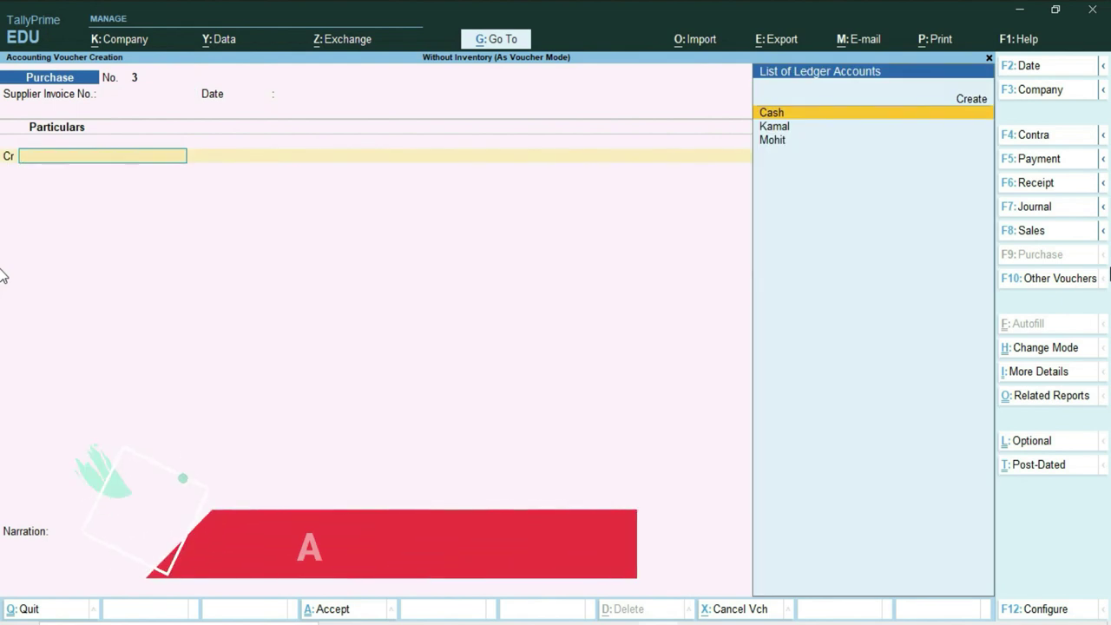
key(alt+c)
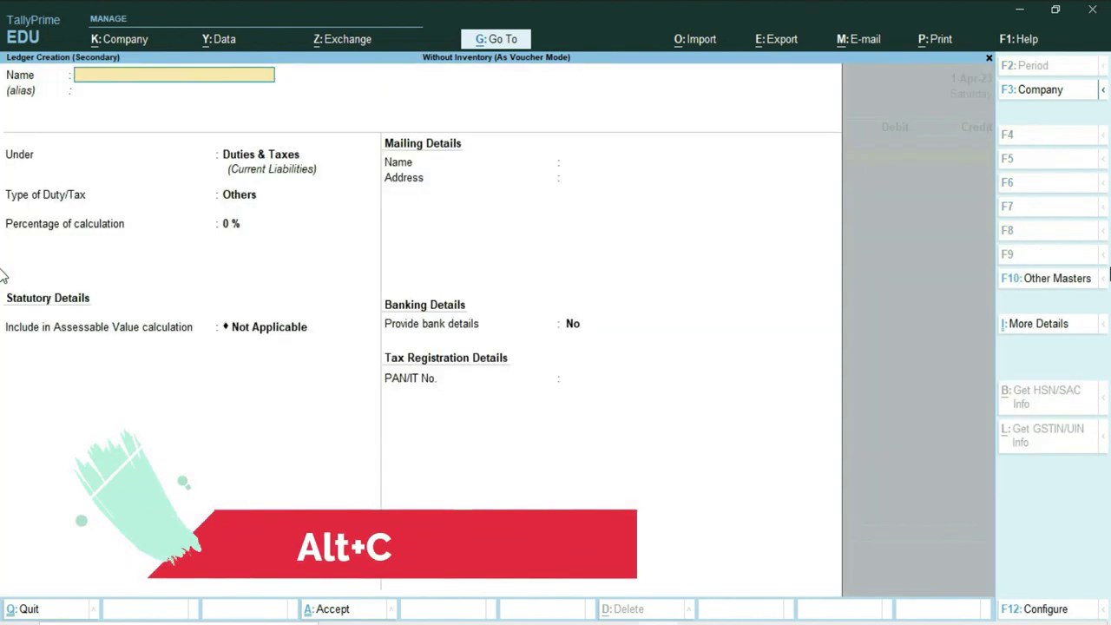
text(Deepak)
key(Return)
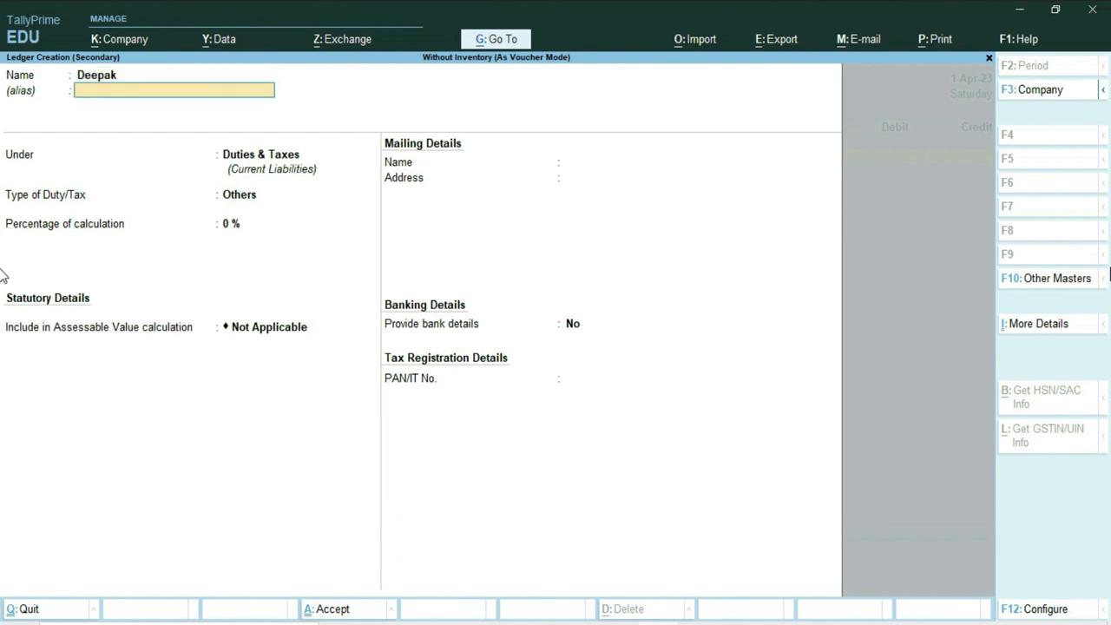
key(Return)
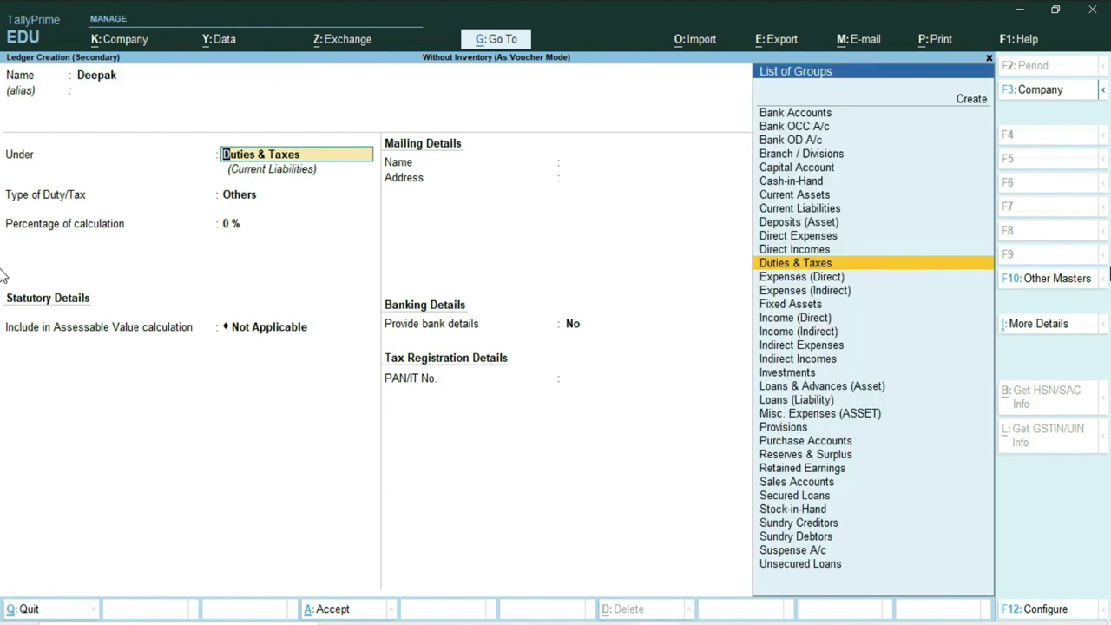
text(S)
key(Down)
key(Down)
key(Down)
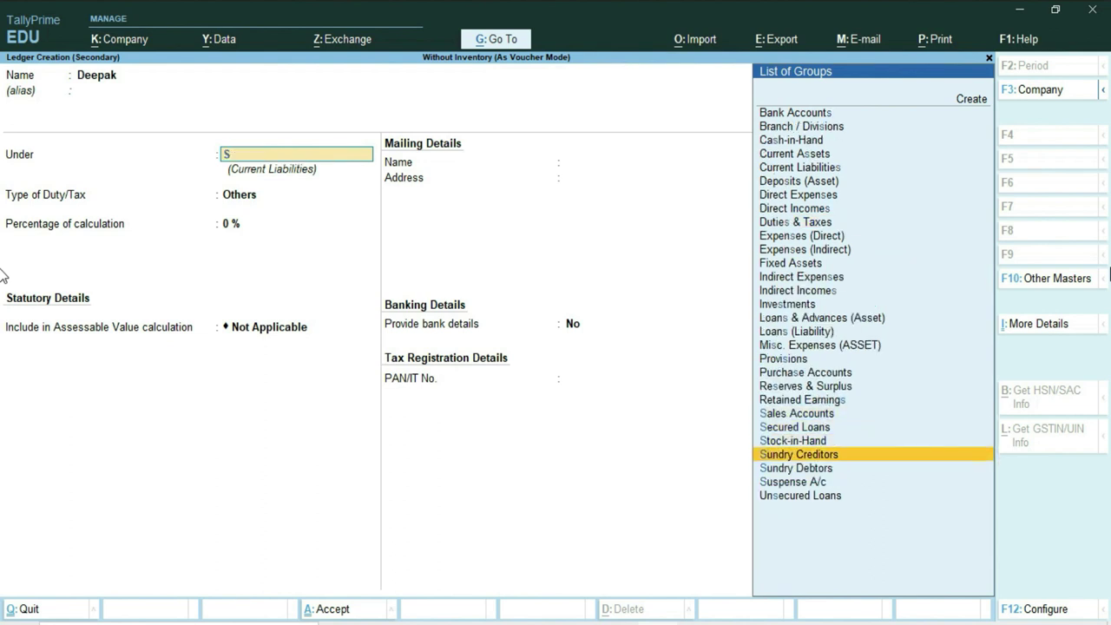
key(Return)
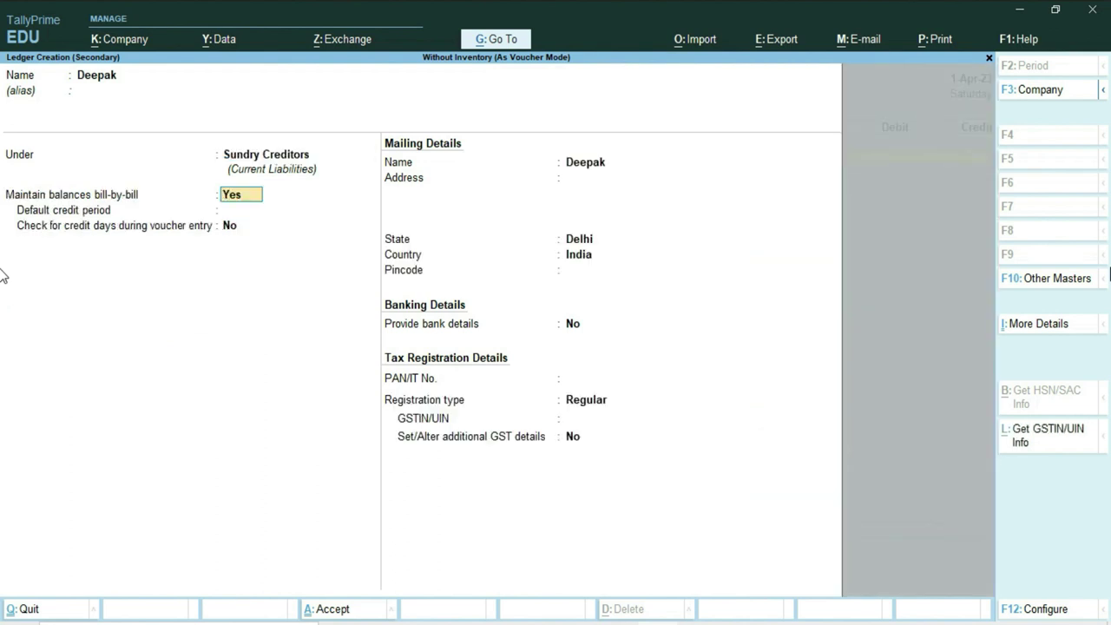
Save the supplier ledger and accept the empty receipt and party details.
key(Return)
key(Return)
key(Return)
key(Return)
key(Return)
key(Return)
key(Return)
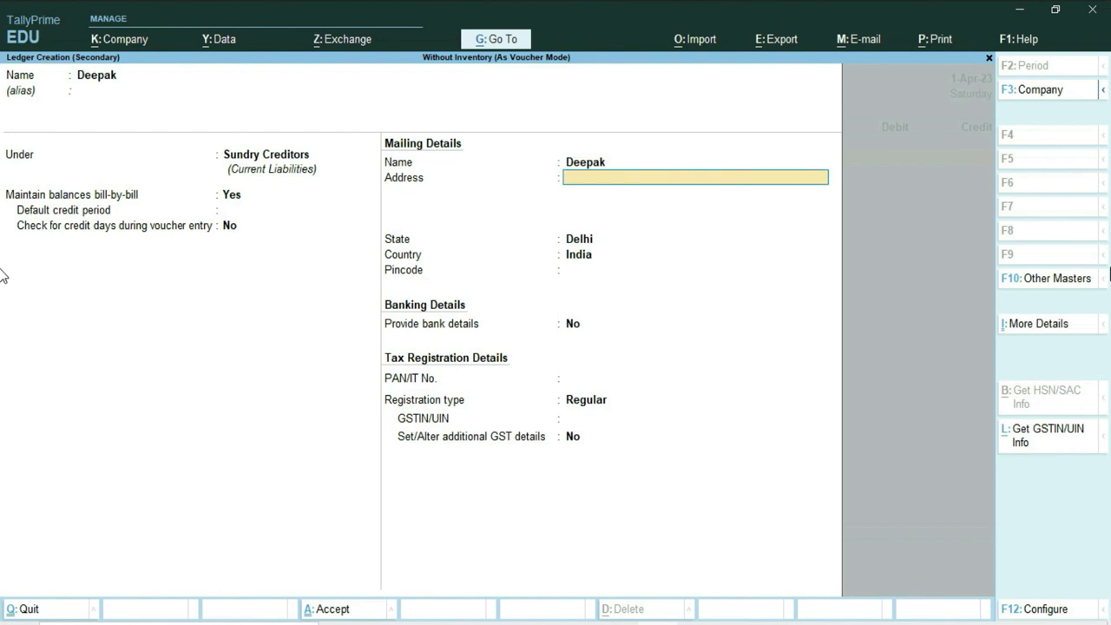
key(Return)
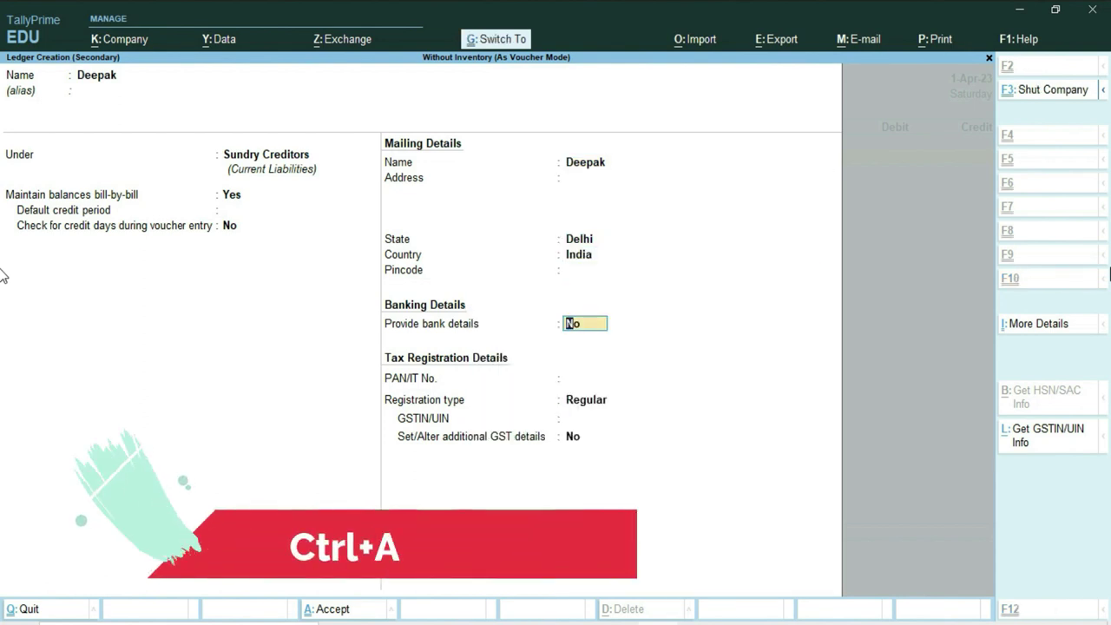
key(ctrl+a)
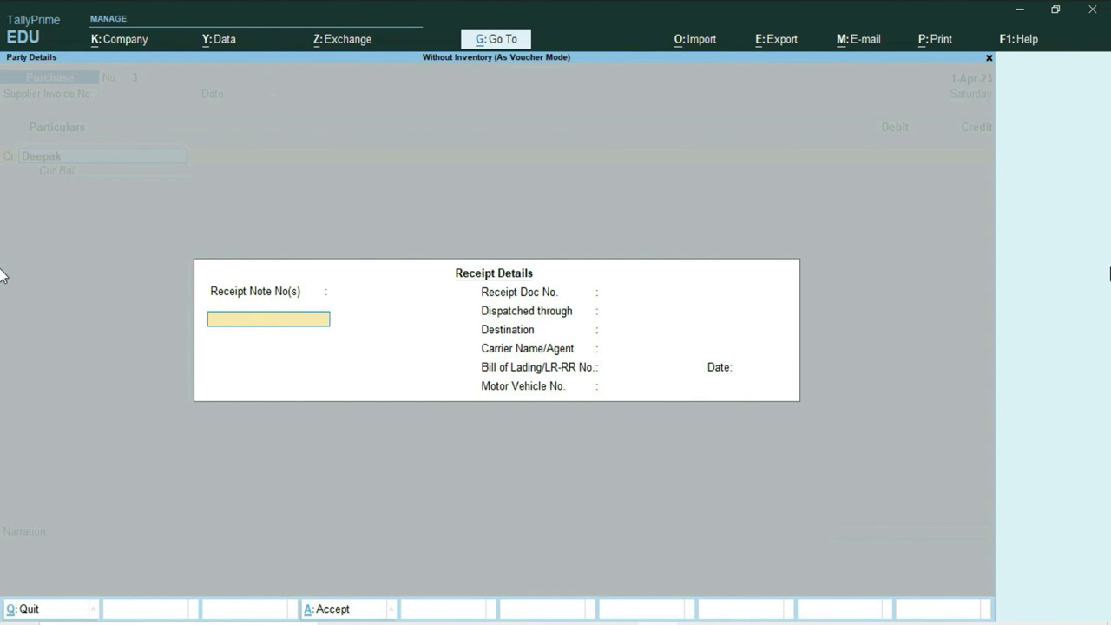
key(ctrl)
key(ctrl+a)
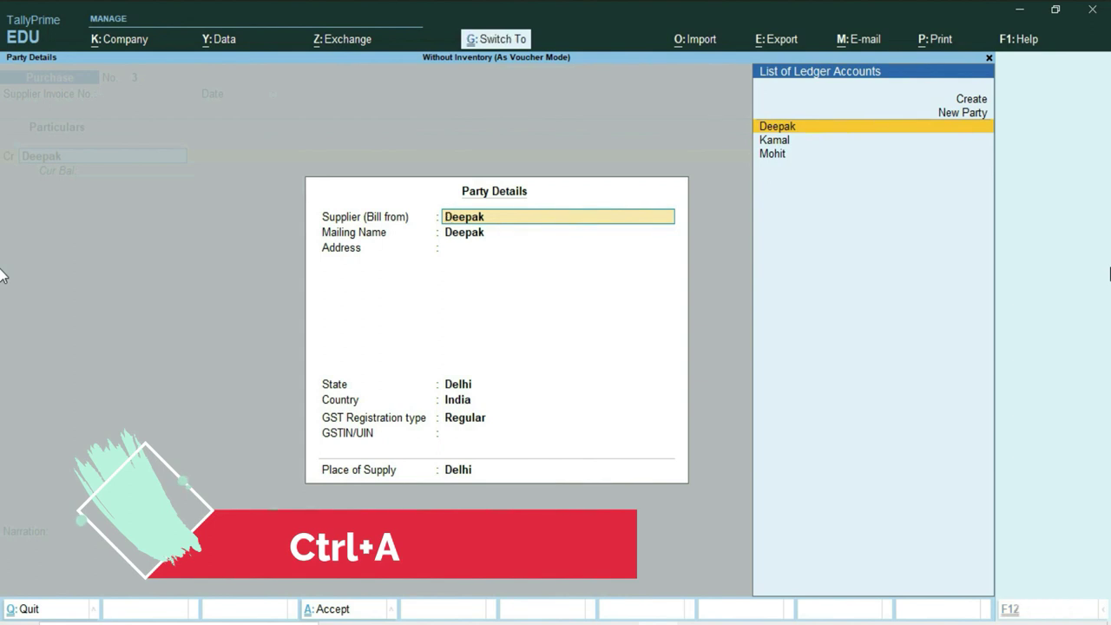
key(ctrl+a)
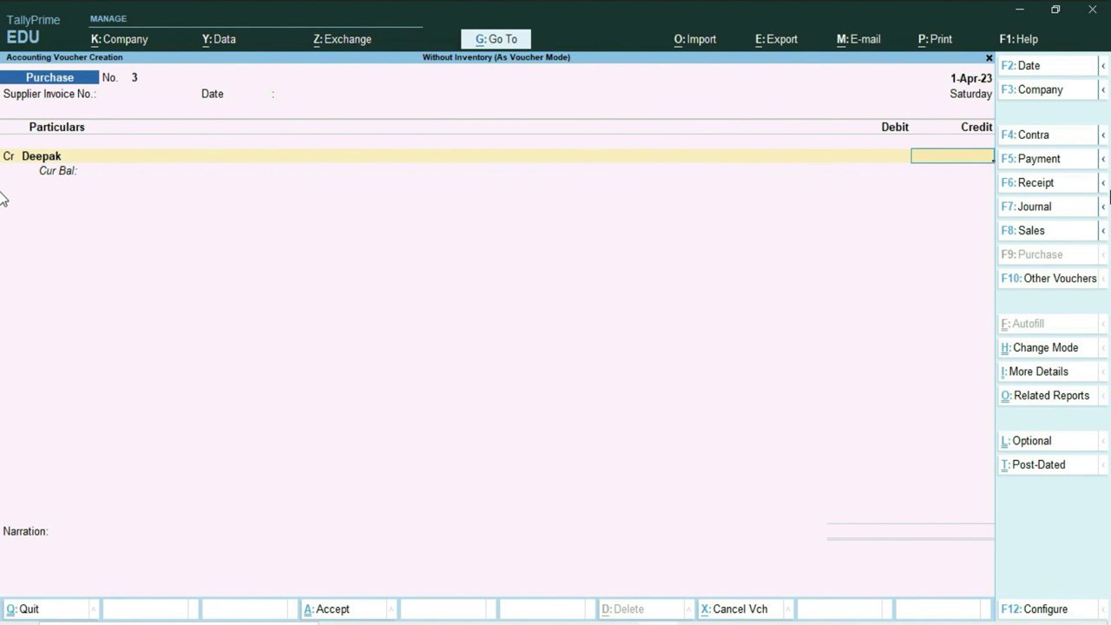
Credit the supplier 15500 as new ref 3, debit Purchase A/c 15,500.00, and save voucher 3.
text(15500)
key(Return)
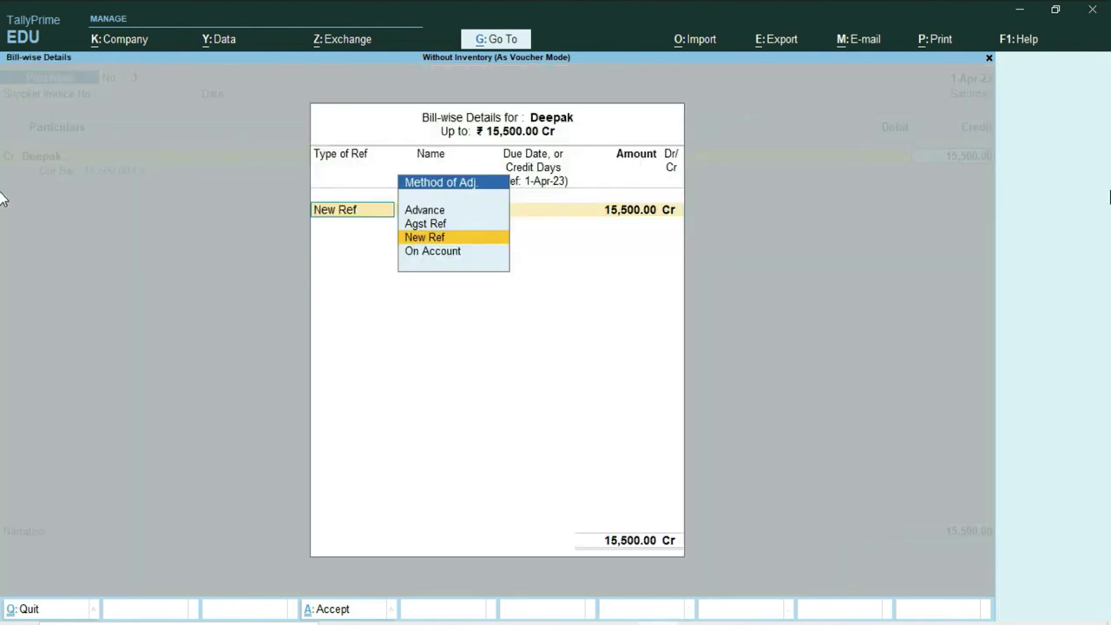
key(Return)
key(Return)
key(Return)
key(Return)
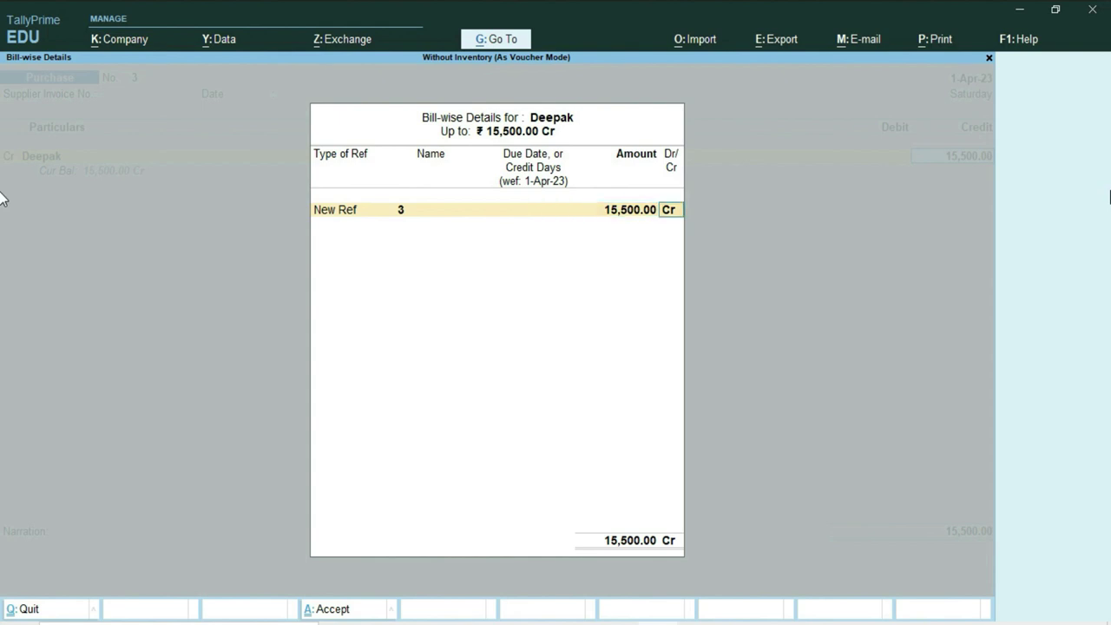
key(Return)
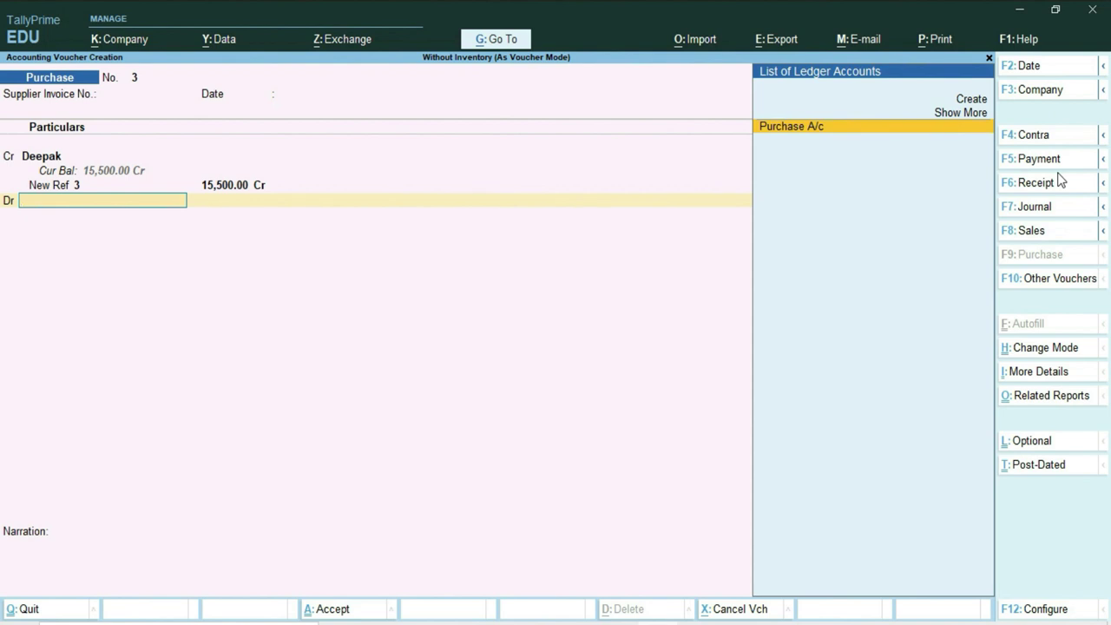
key(Return)
key(Return)
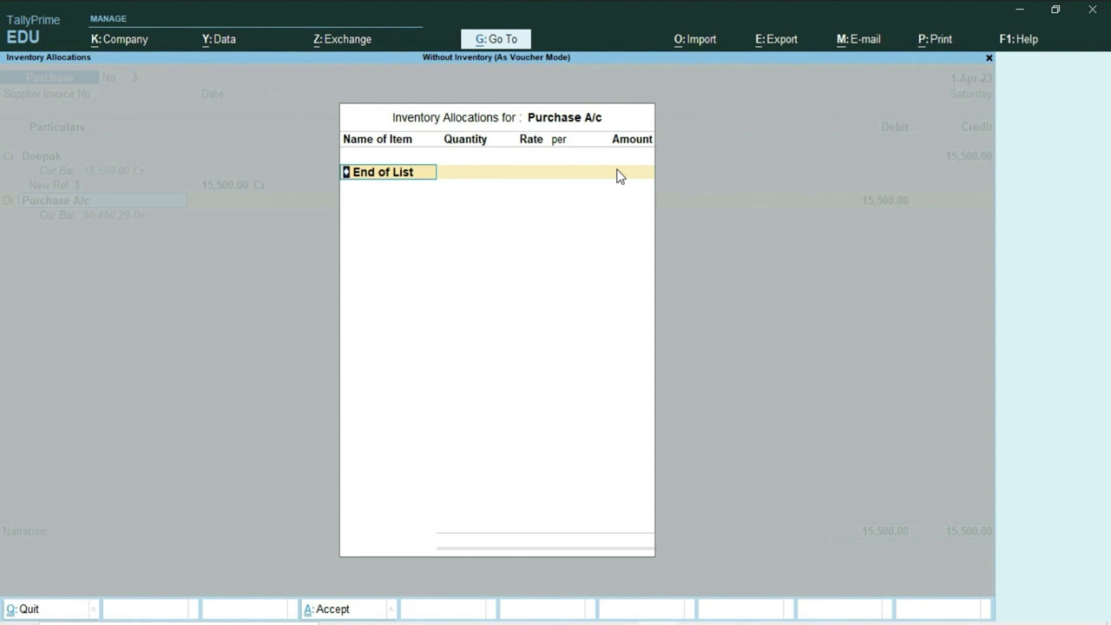
key(Return)
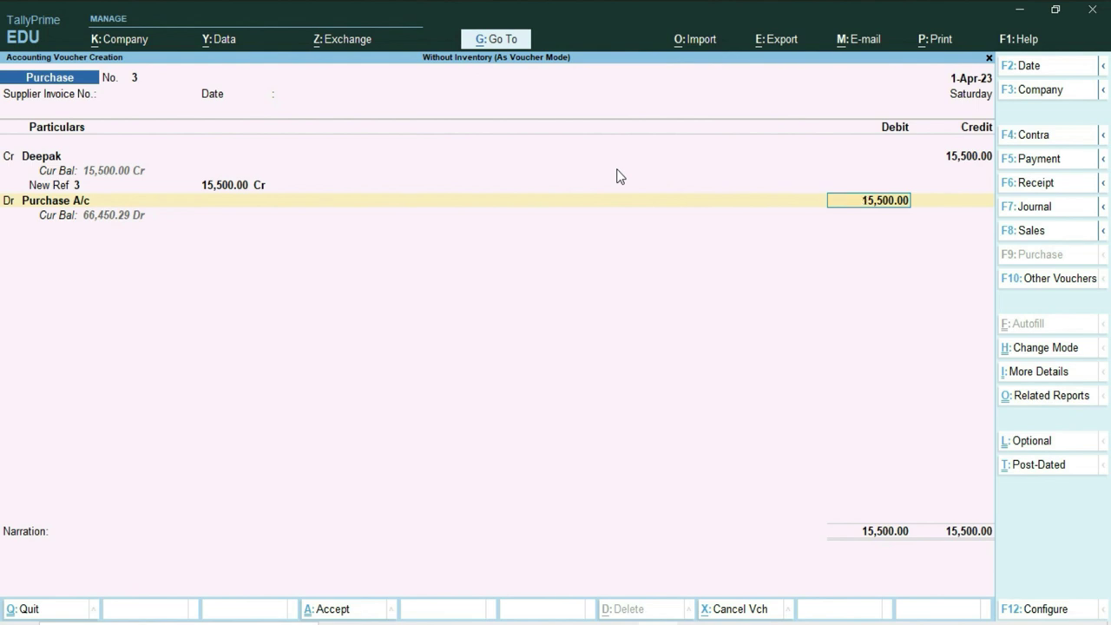
key(Return)
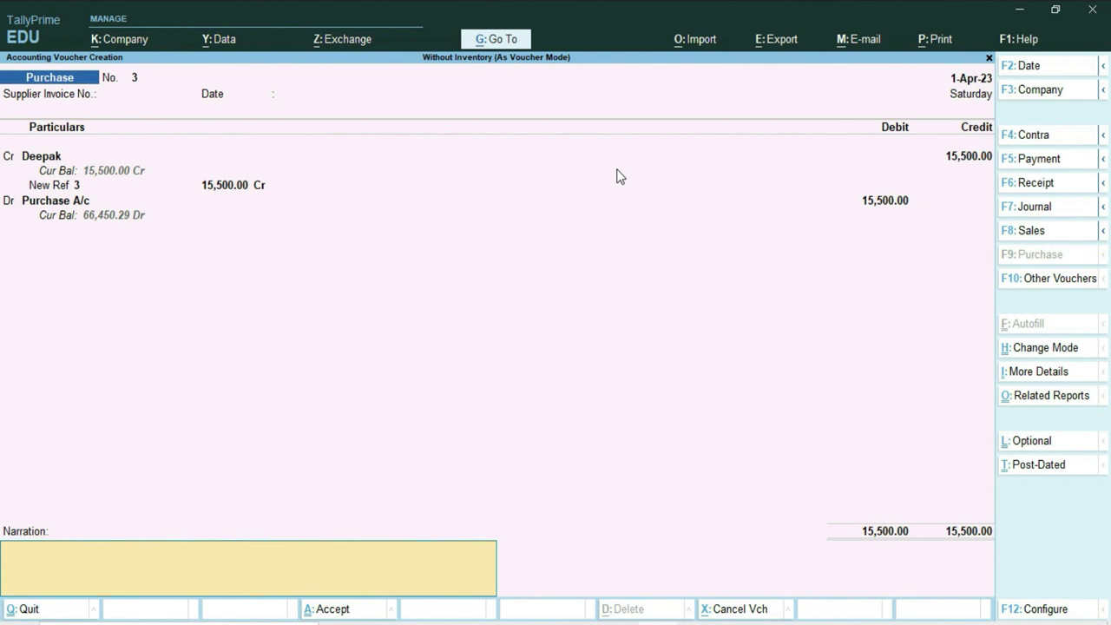
key(Return)
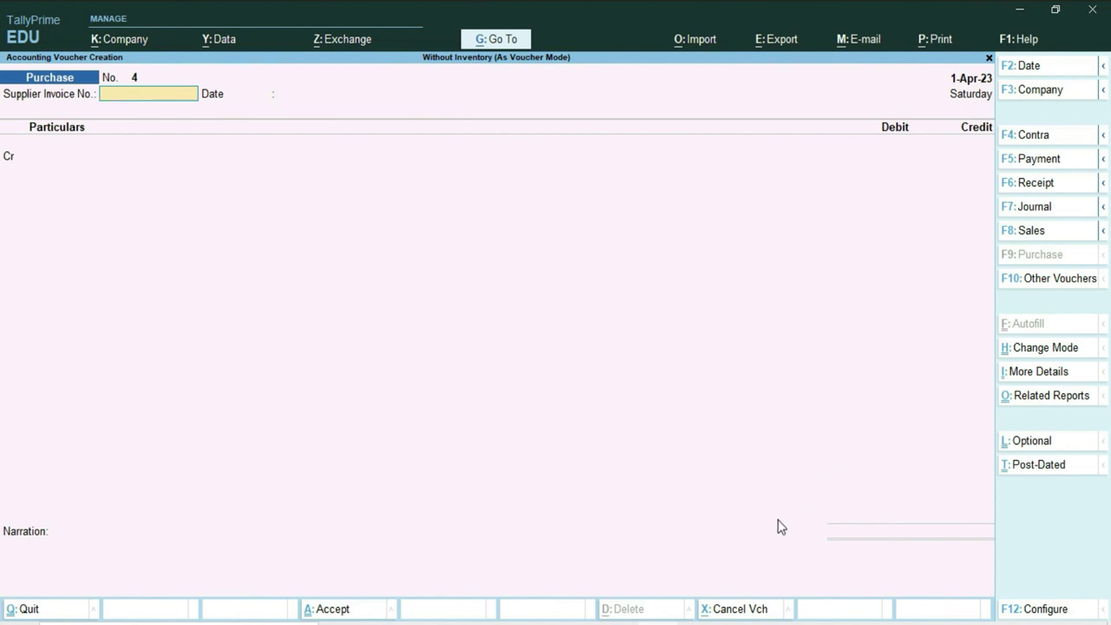
key(alt+Tab)
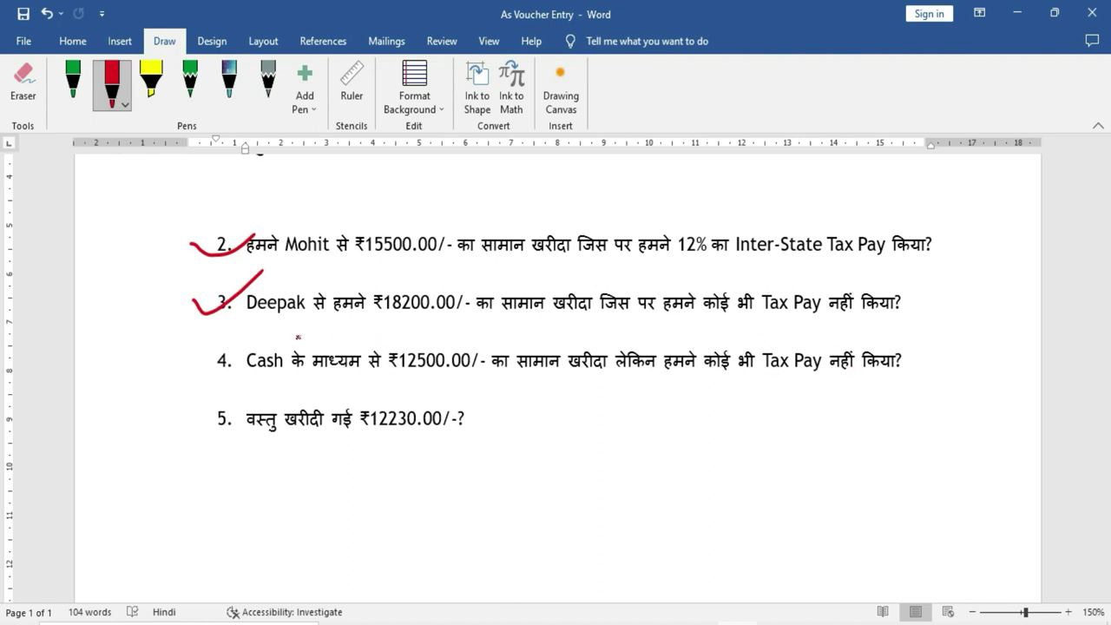
Underline 'Cash' in question 4 and 'Deepak' in question 3 in red, then return to TallyPrime.
drag(230, 380, 311, 380)
drag(254, 322, 320, 321)
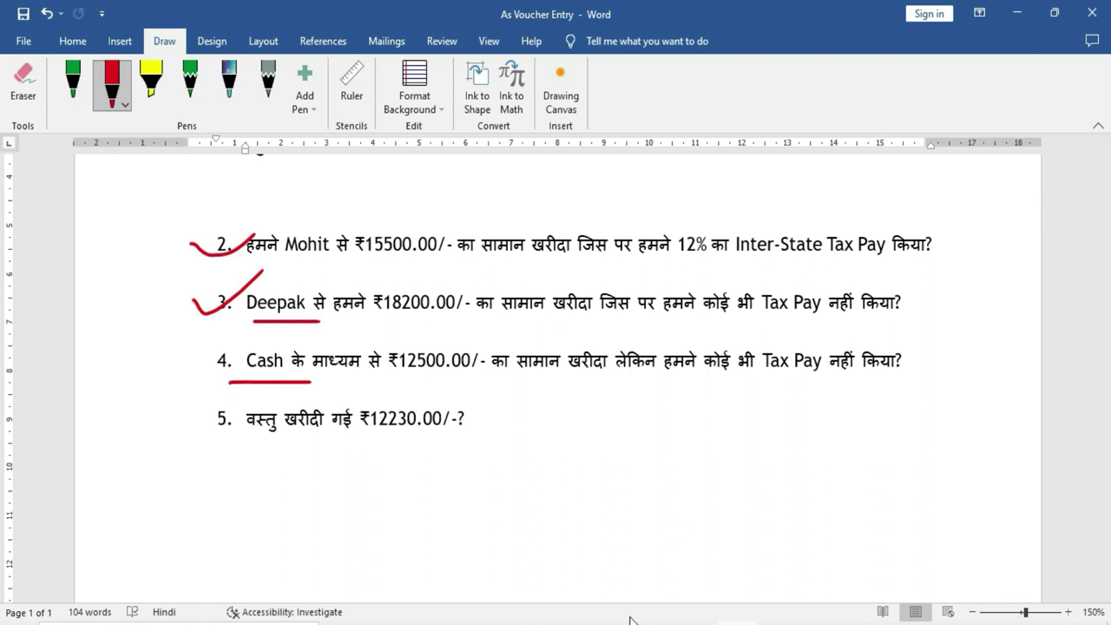
key(alt+Tab)
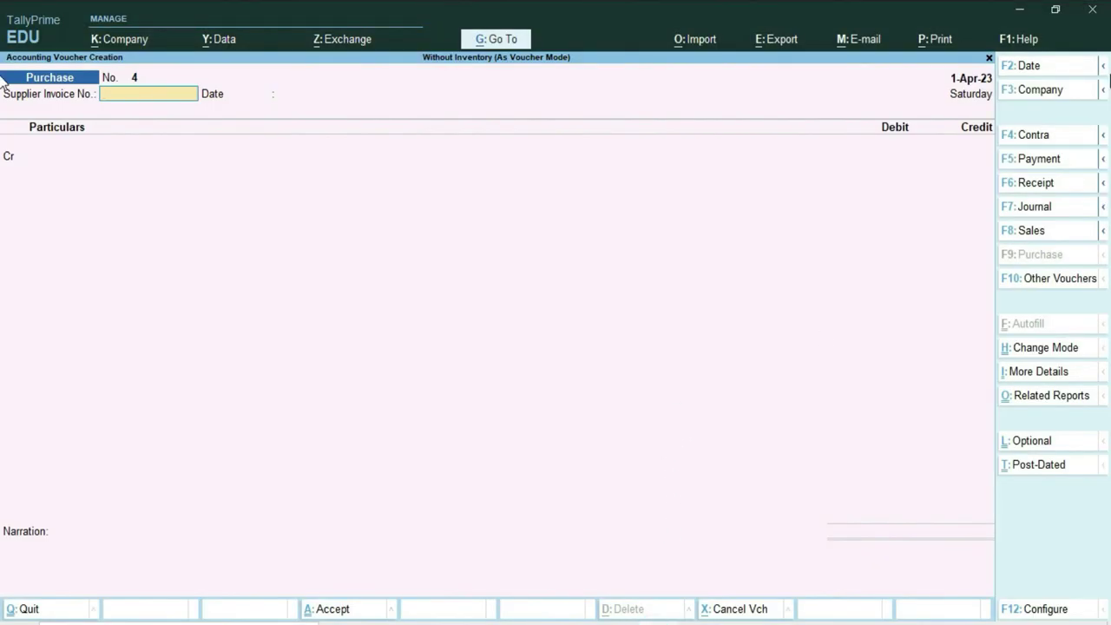
Enter supplier invoice 104, credit the Cash ledger, and accept the receipt and party details.
text(104)
key(Return)
key(Return)
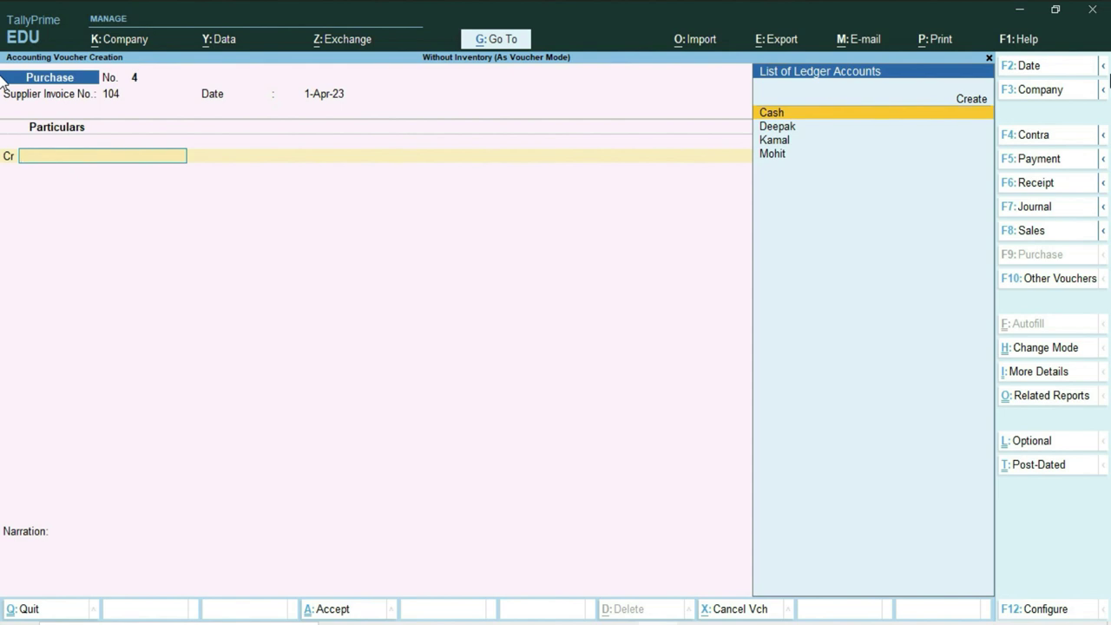
key(Return)
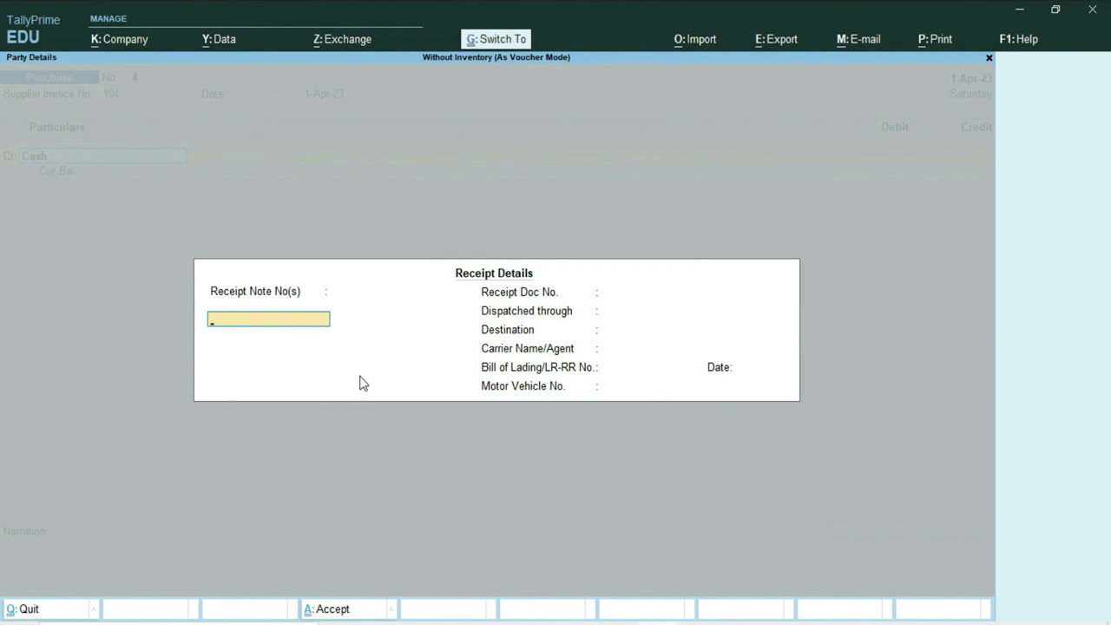
key(ctrl+a)
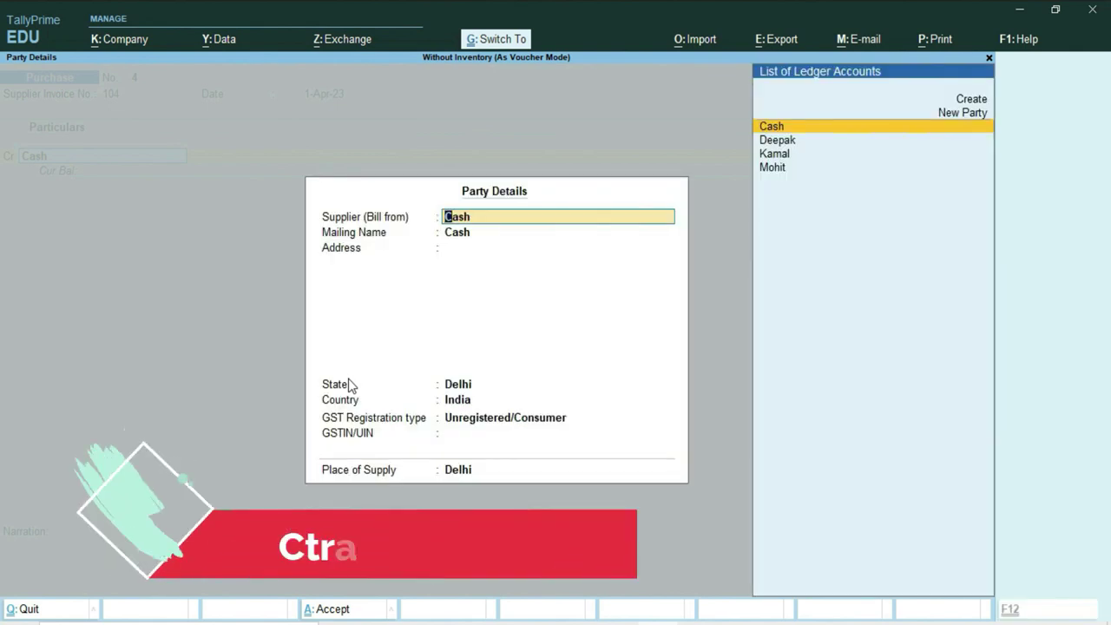
key(ctrl+a)
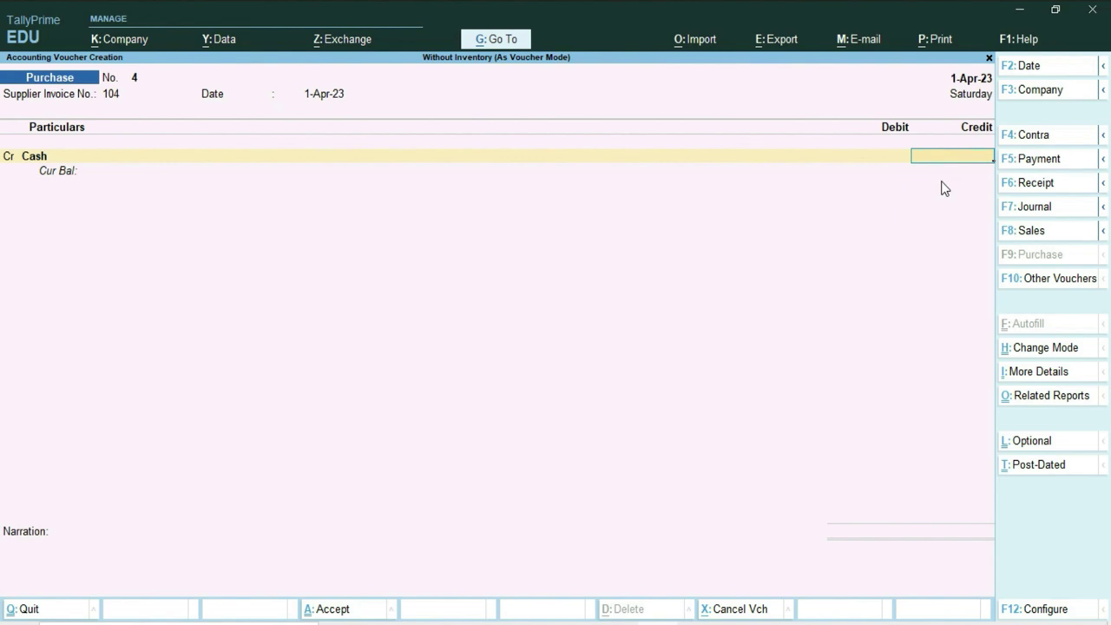
Check the question list for the amount and enter 12,500.00 as the Cash credit.
key(alt+Tab)
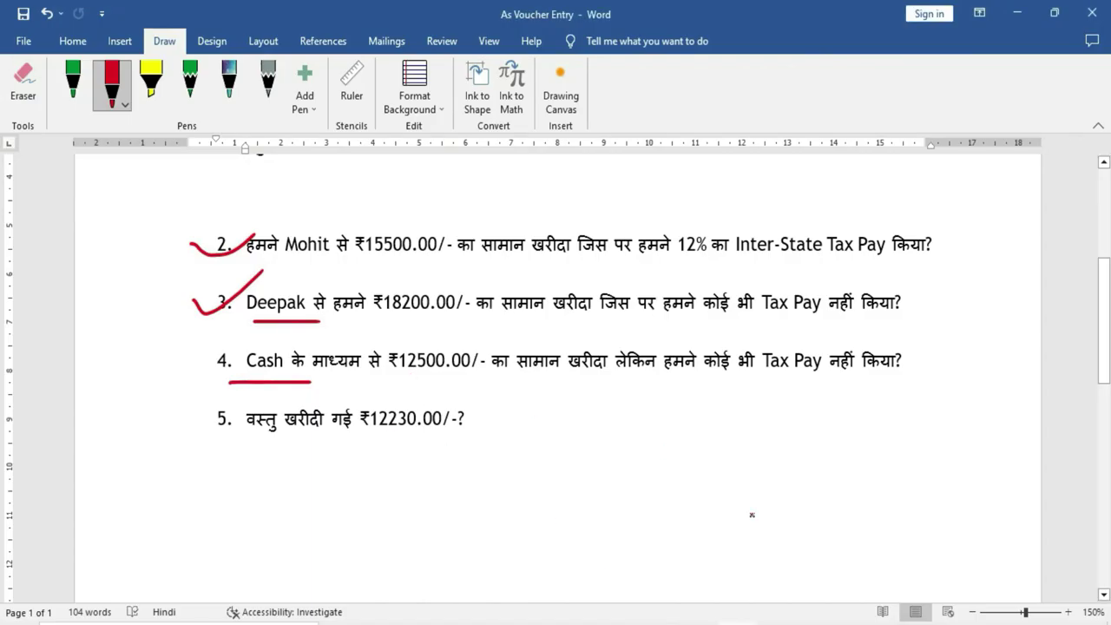
key(alt+Tab)
text(12500)
key(Return)
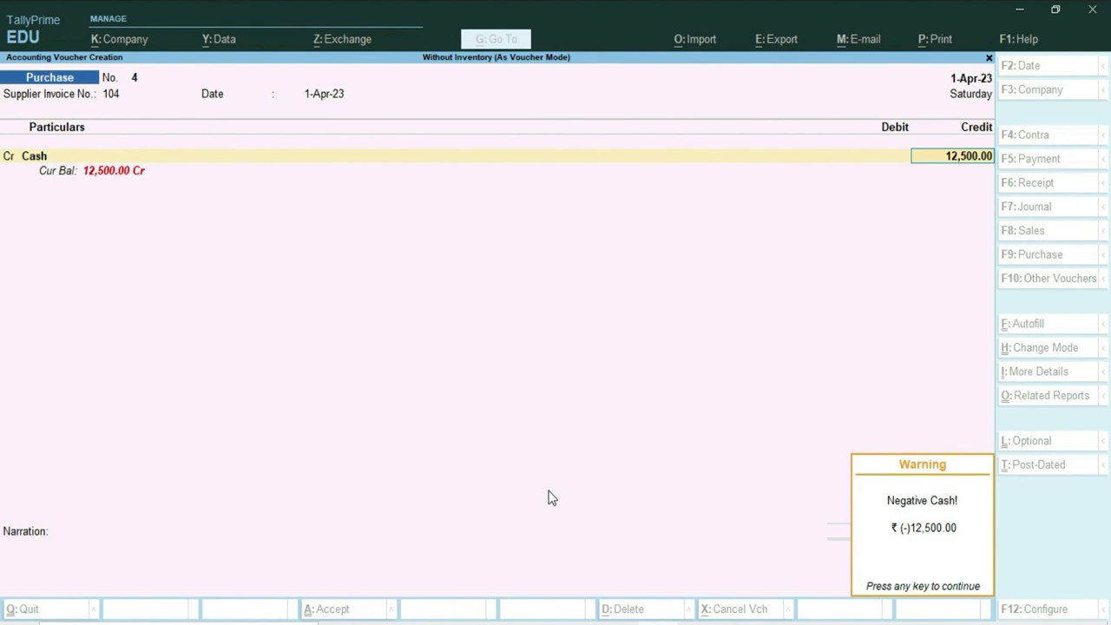
Dismiss the negative cash warning and return to the Cash credit line of voucher 4.
key(Return)
key(BackSpace)
key(BackSpace)
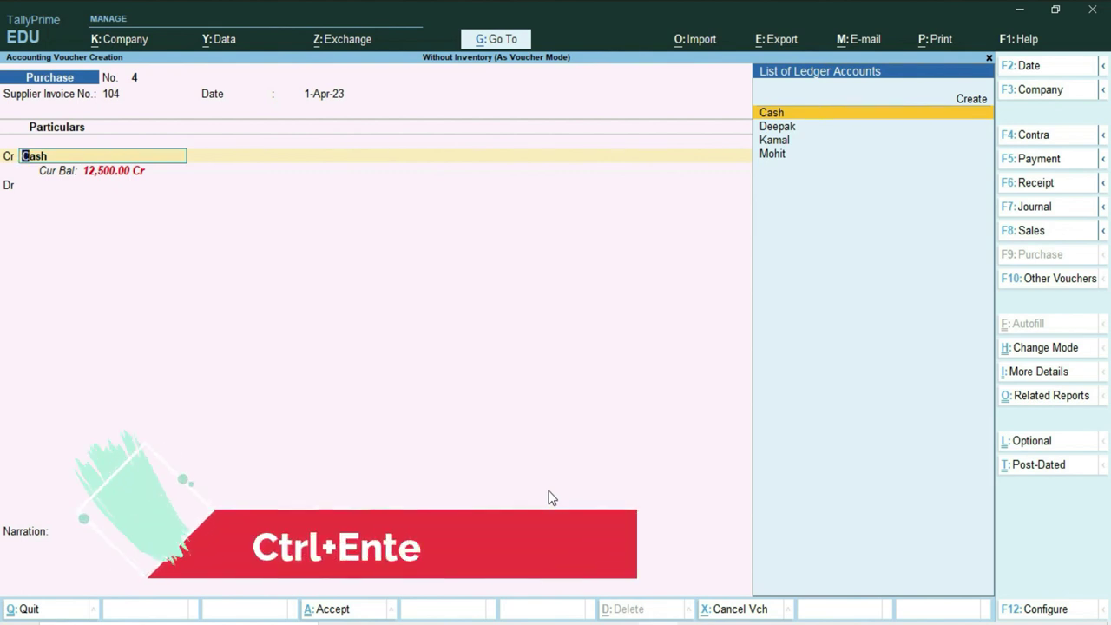
Alter the Cash ledger to carry a 50,000 opening balance and save it.
key(ctrl+Return)
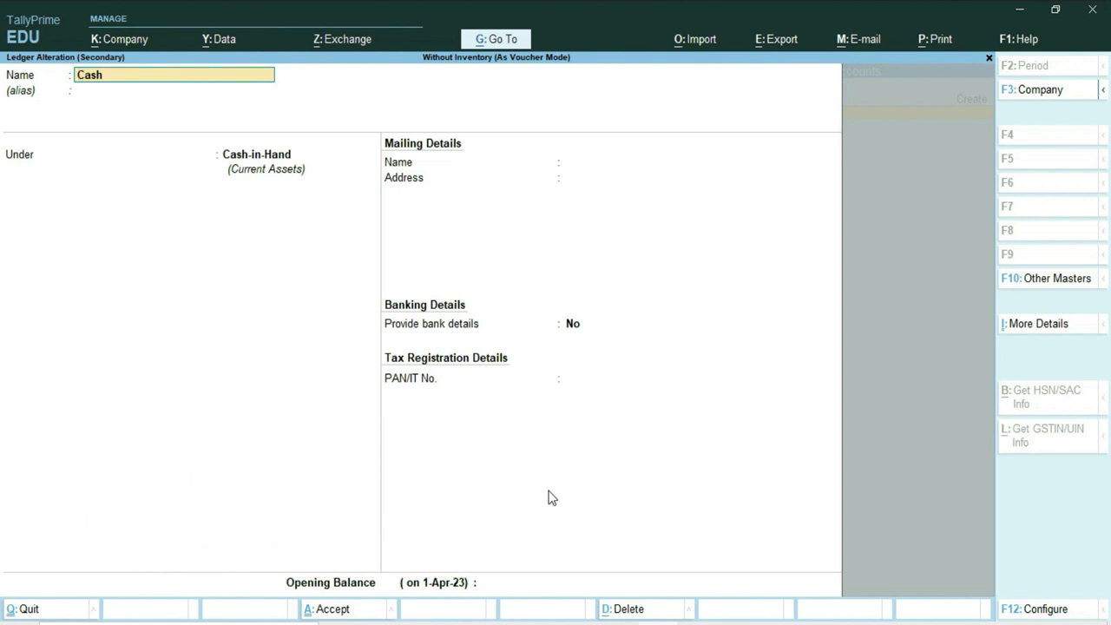
key(Return)
key(Return)
key(Return)
key(Return)
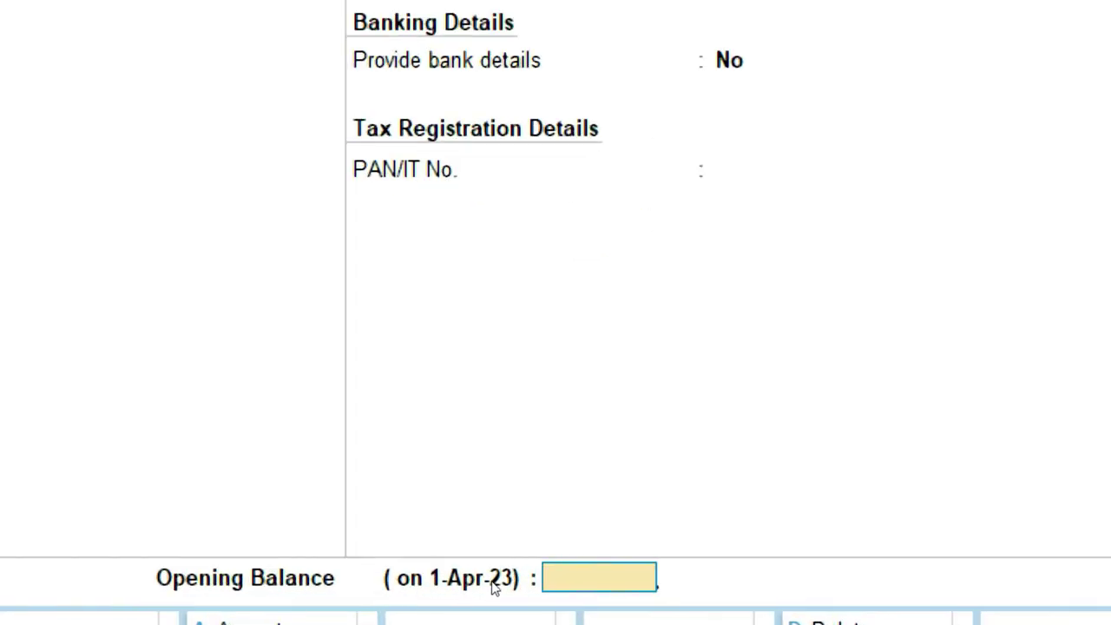
text(50000)
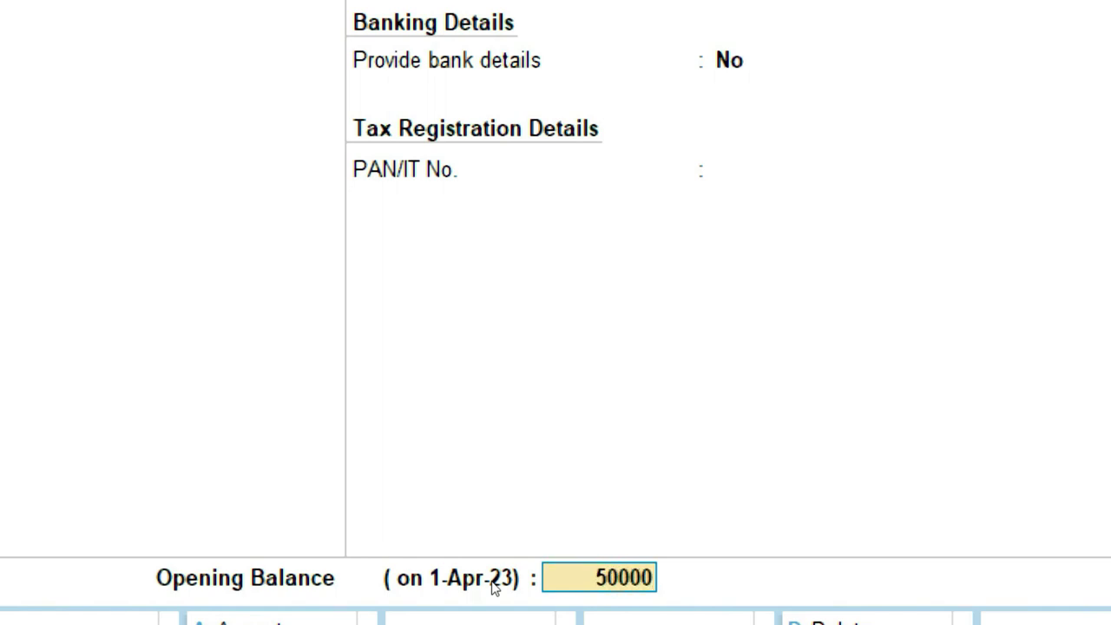
key(Return)
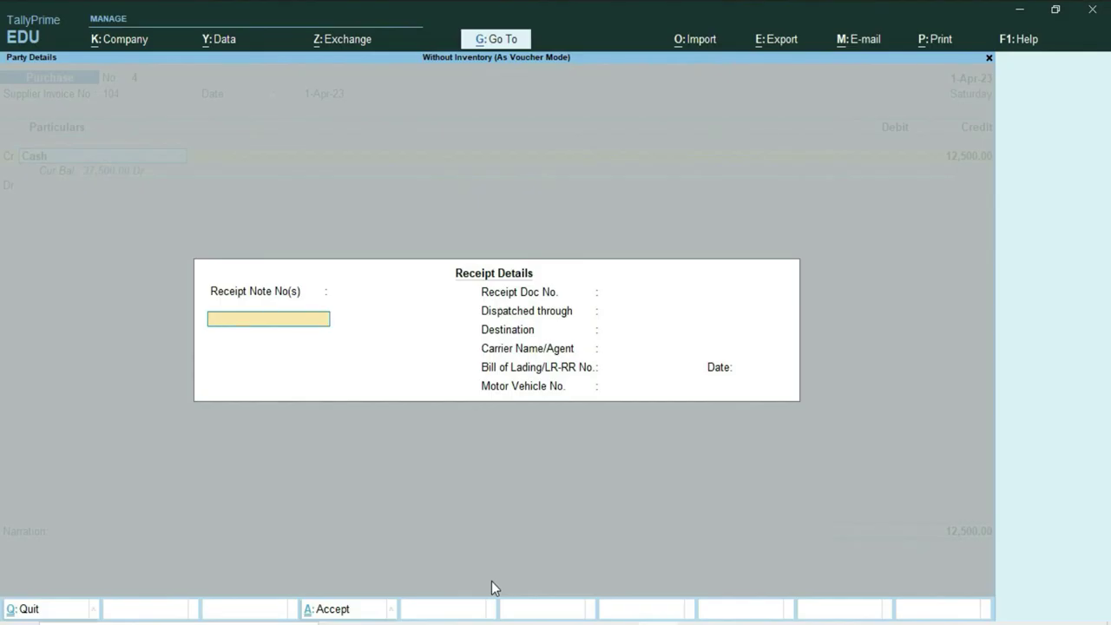
Accept the receipt and party details and confirm the 12,500 Cash credit.
key(ctrl+a)
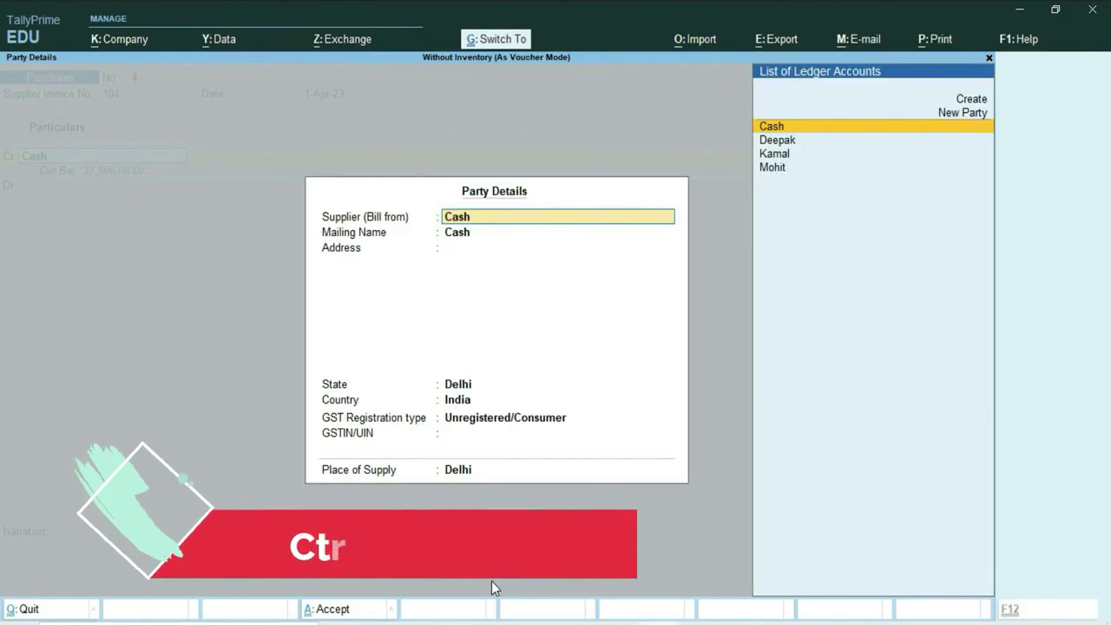
key(ctrl+a)
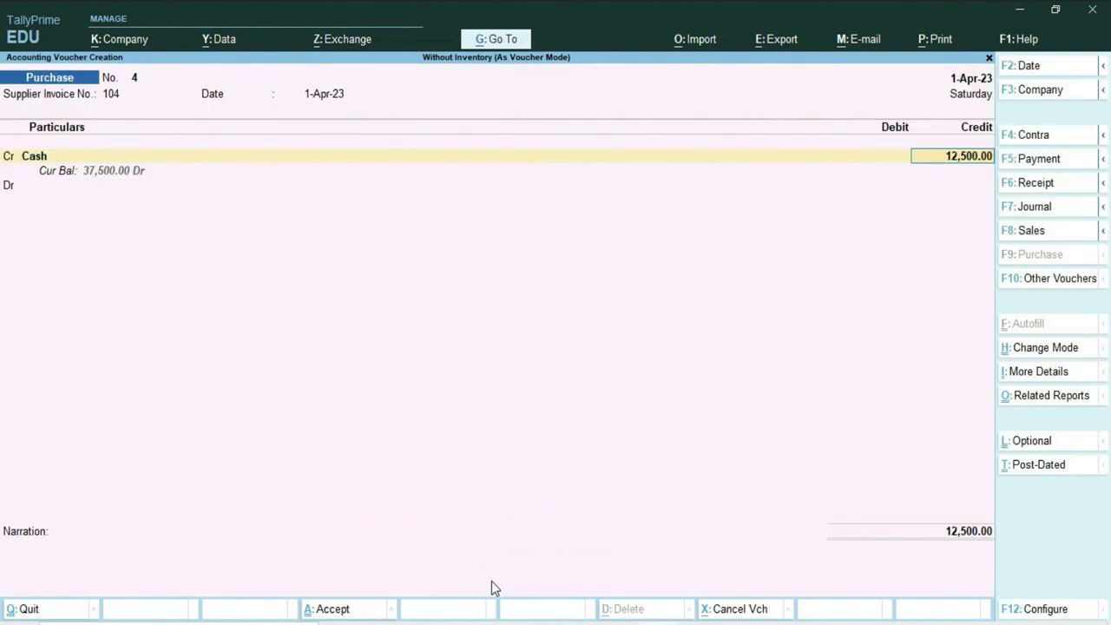
key(Return)
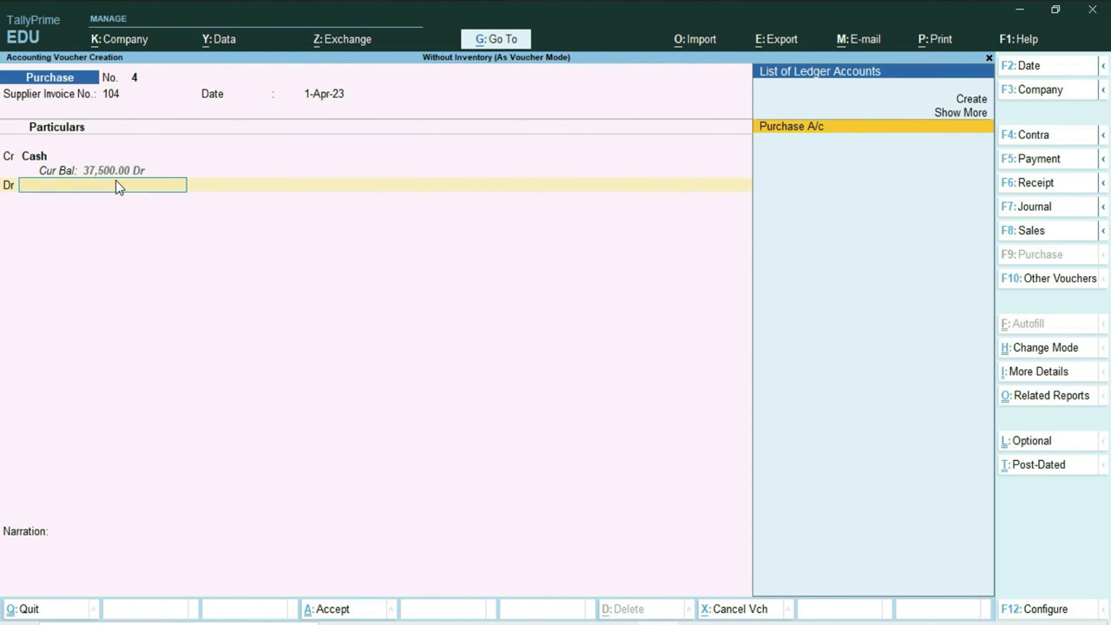
Debit Purchase A/c 12,500 without inventory allocations and save purchase voucher 4.
key(Return)
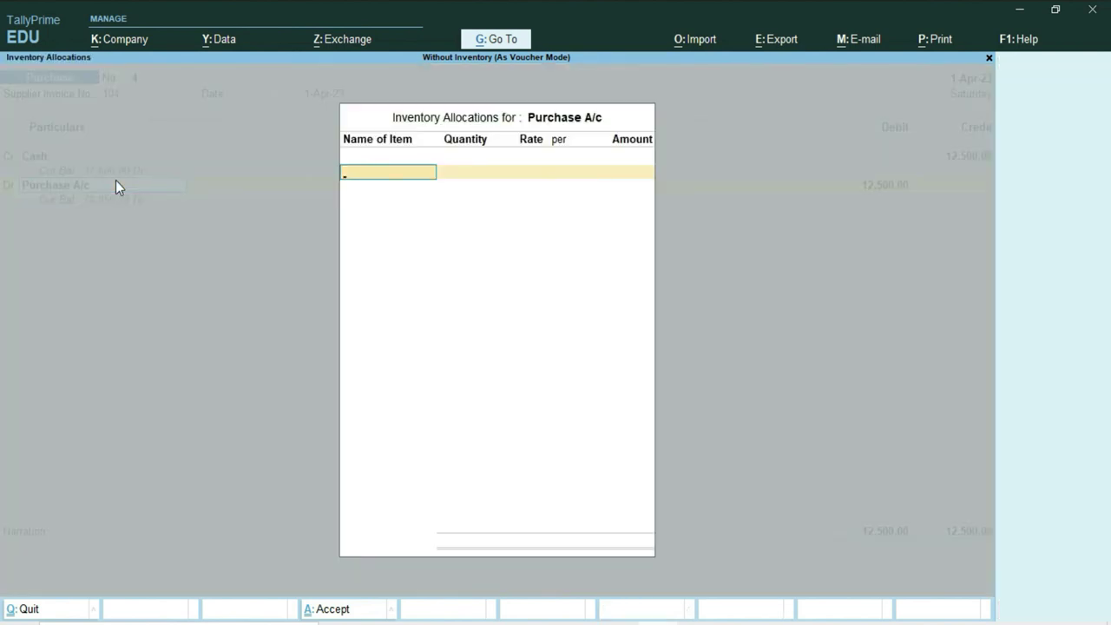
key(Escape)
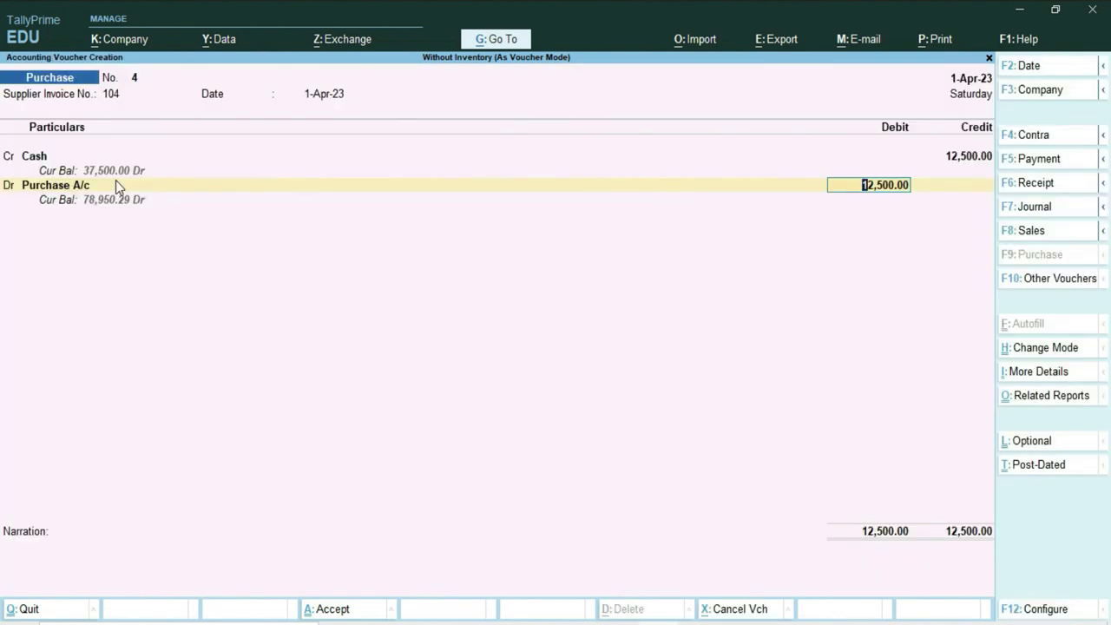
key(Return)
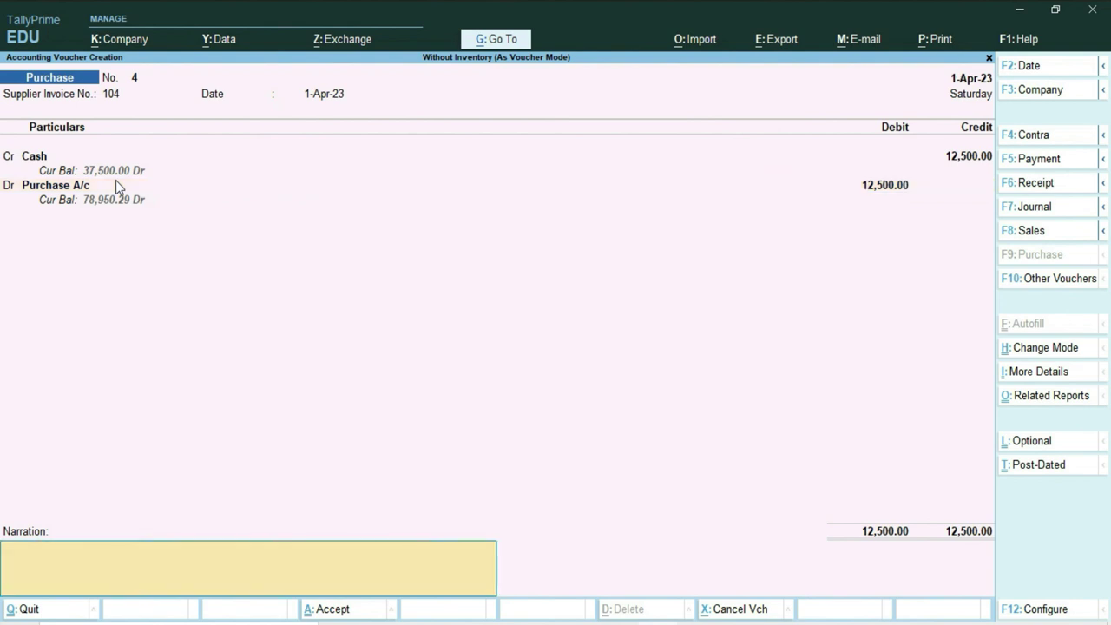
key(Return)
key(Return)
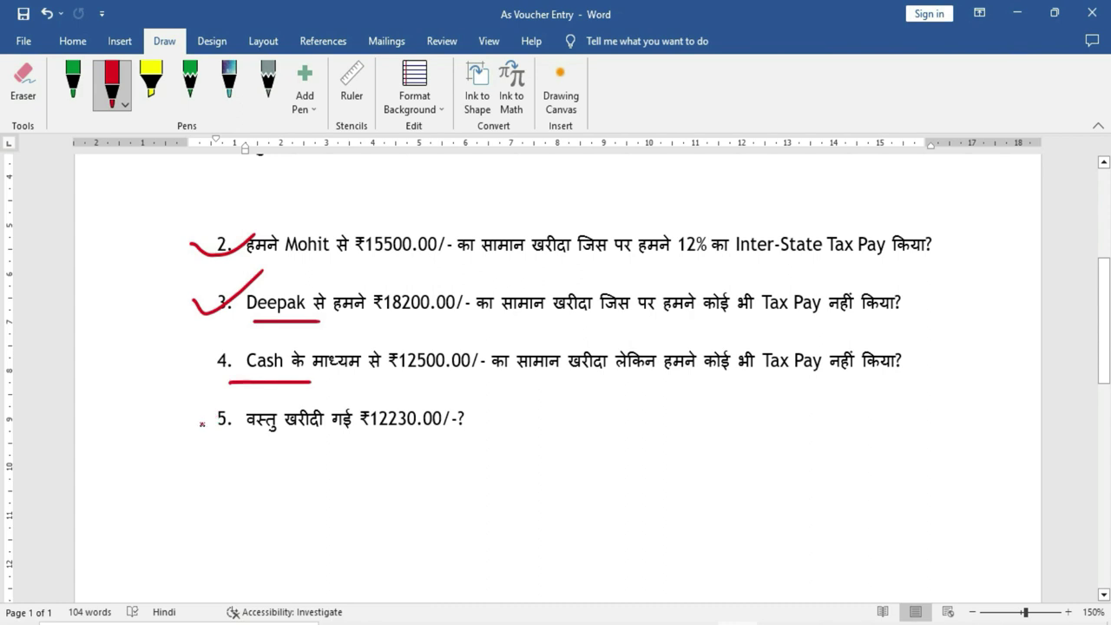
Tick question 5 in red and underline 'वस्तु खरीदी' in Word, then return to TallyPrime.
drag(202, 424, 257, 399)
drag(254, 441, 461, 434)
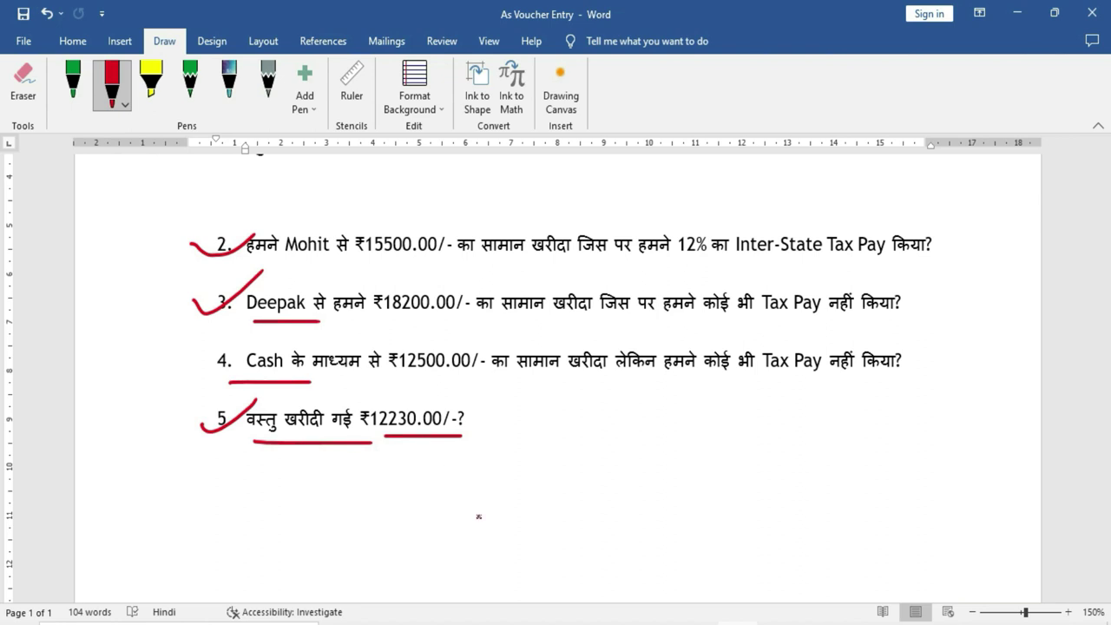
key(alt+Tab)
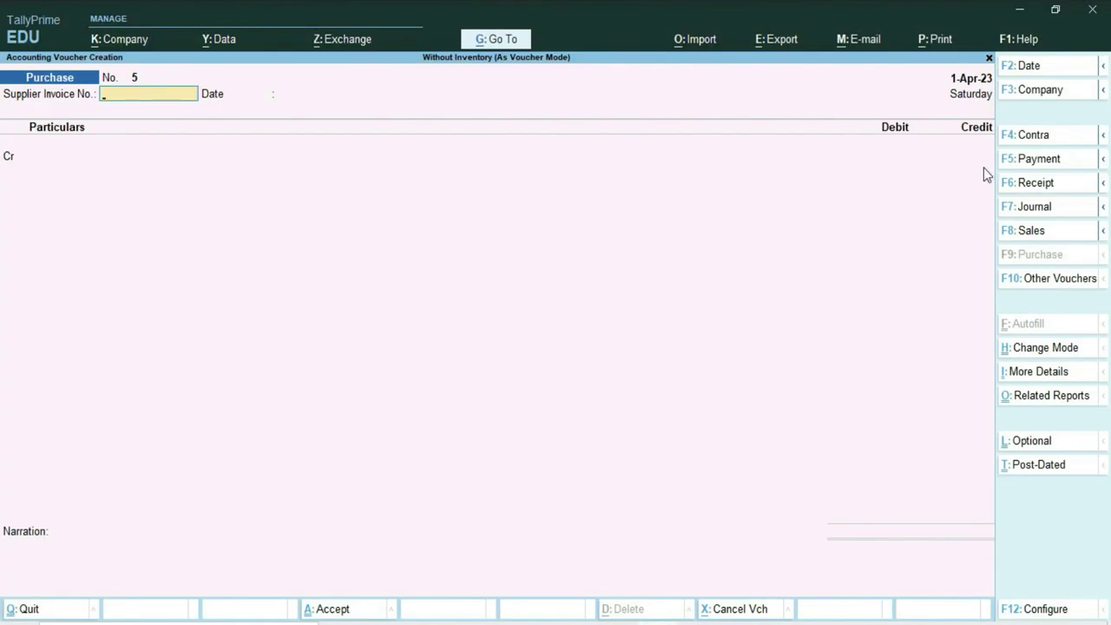
Enter supplier invoice 105, credit Cash, and accept the receipt and party details on voucher 5.
text(105)
key(Return)
key(Return)
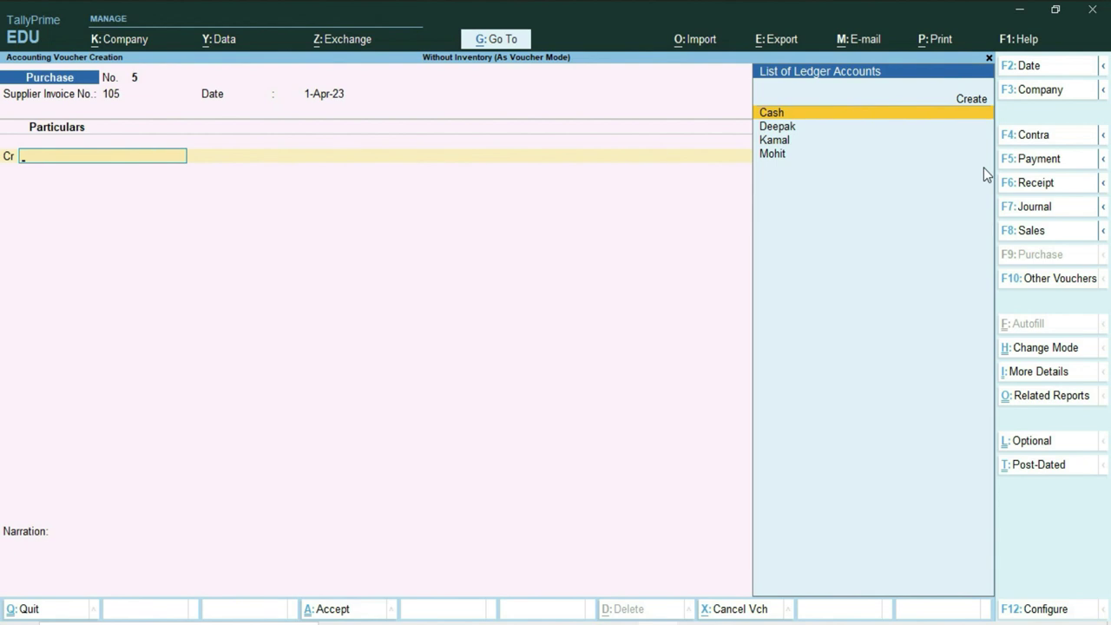
key(Return)
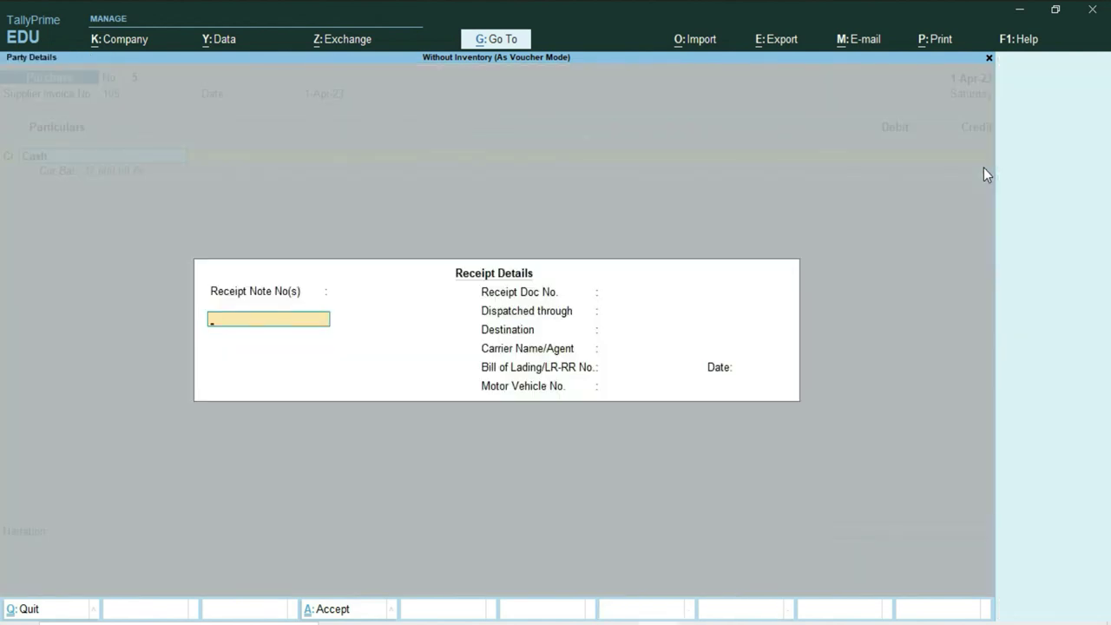
key(ctrl+a)
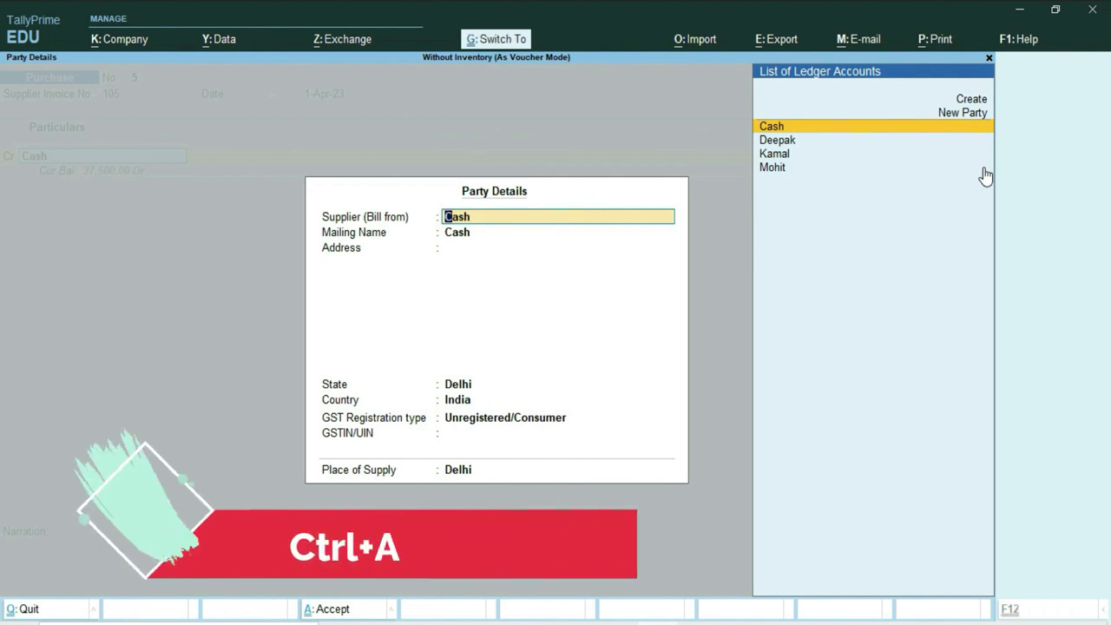
key(ctrl+a)
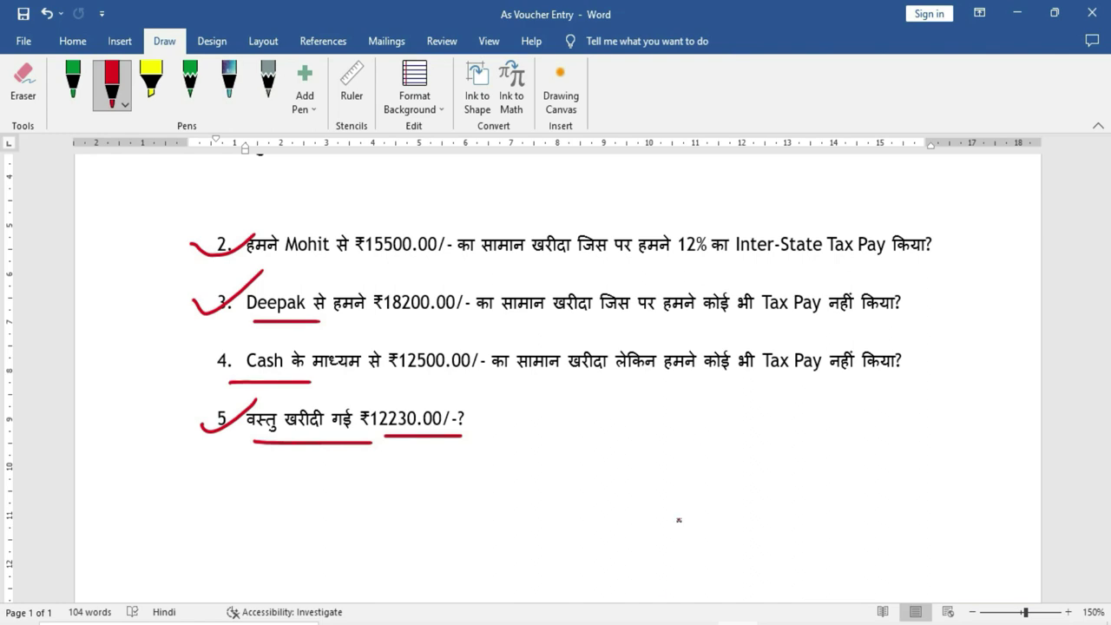
click(665, 620)
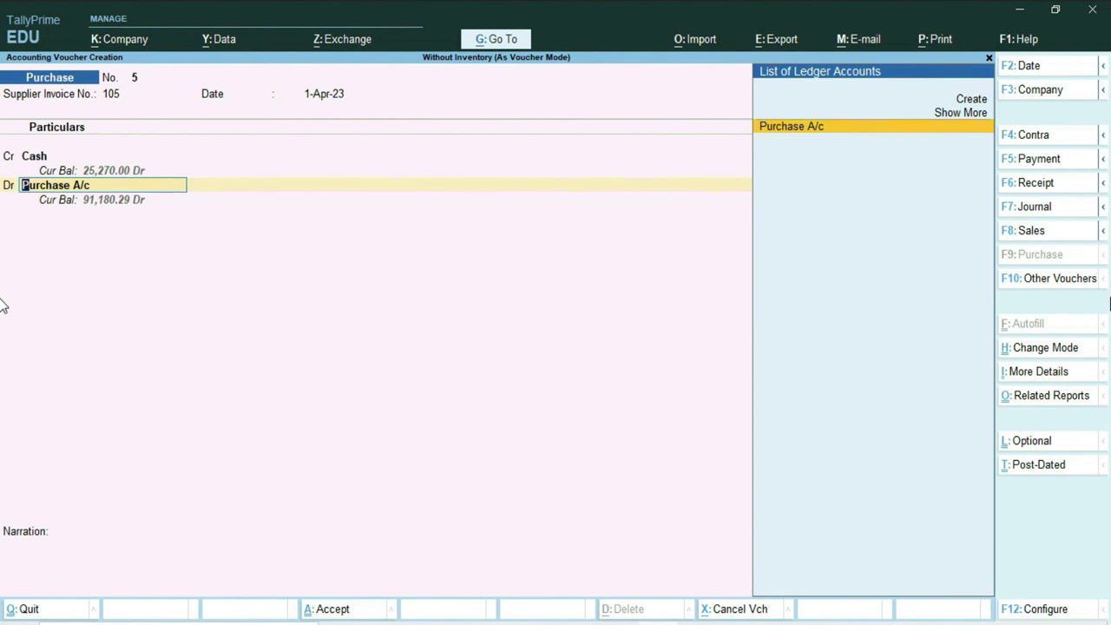
Debit Purchase A/c 12,230 without inventory allocations so both totals balance at 12,230.
key(Return)
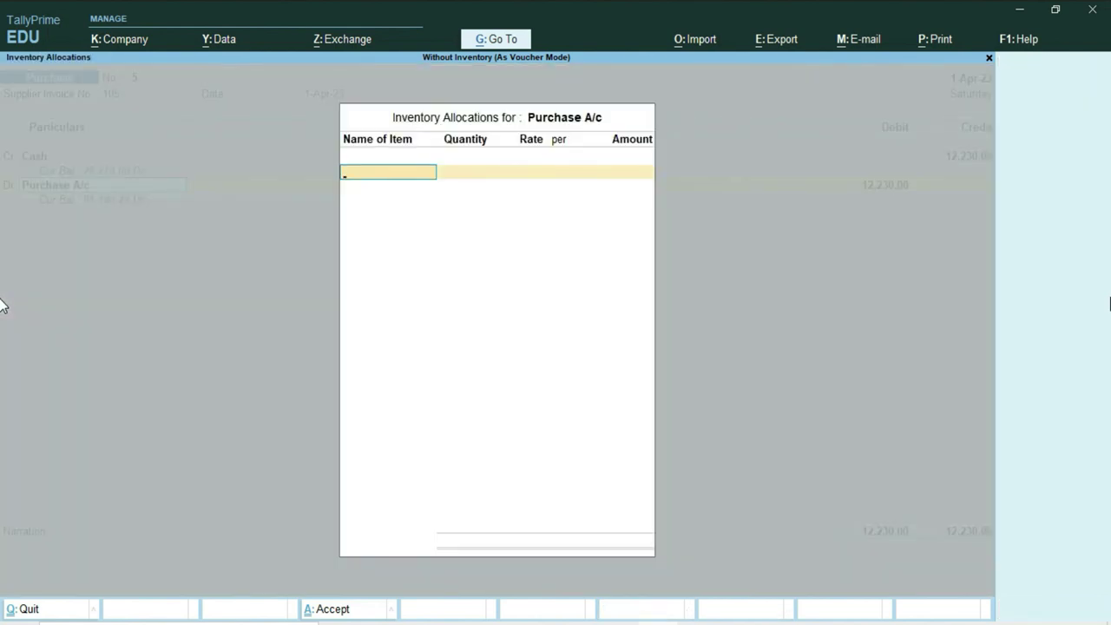
key(Return)
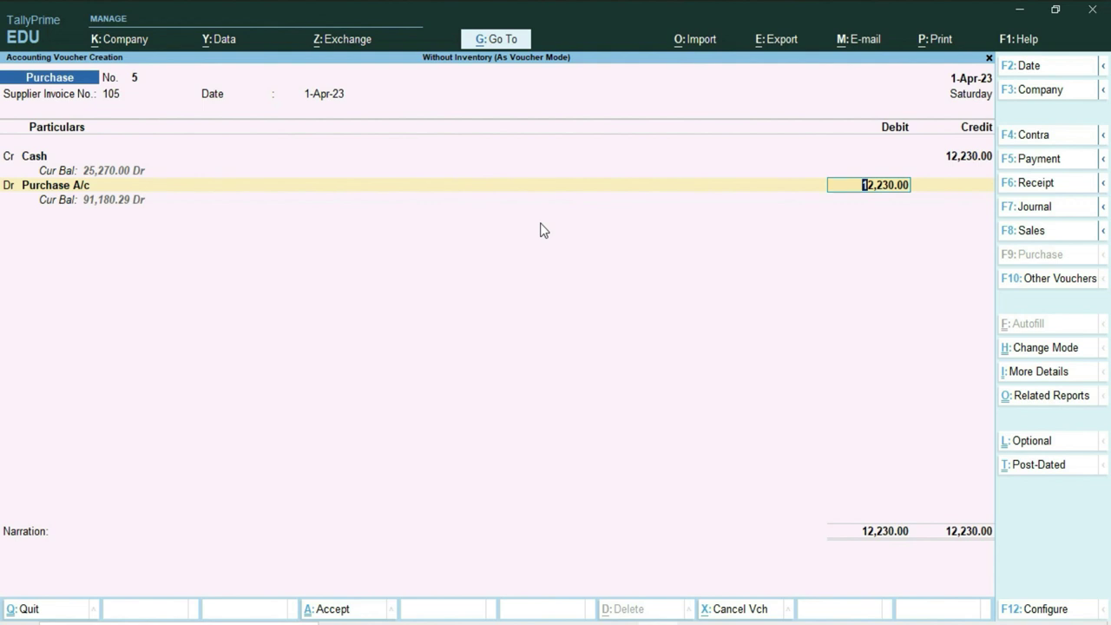
key(Return)
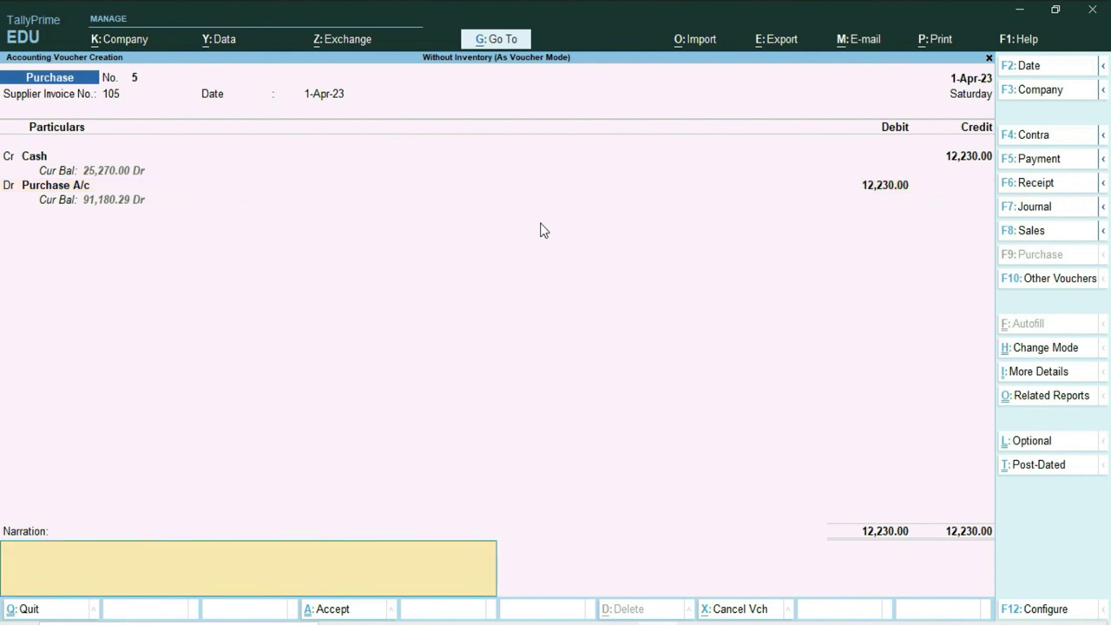